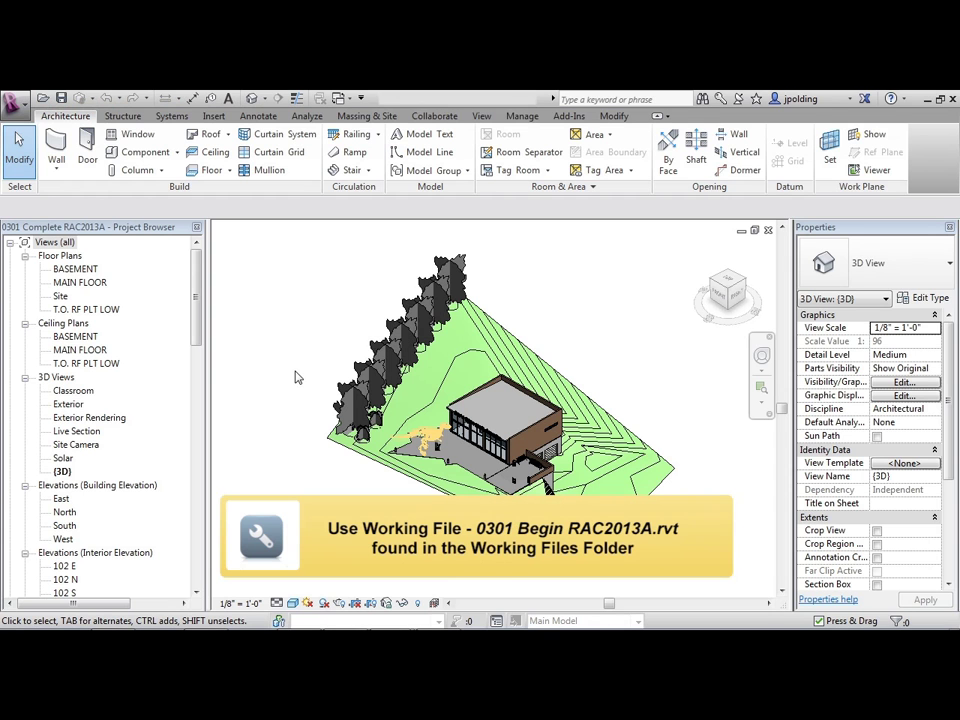
# - Open the A1 - Cover Sheet and open its title block family for editing
pyautogui.click(100, 227)
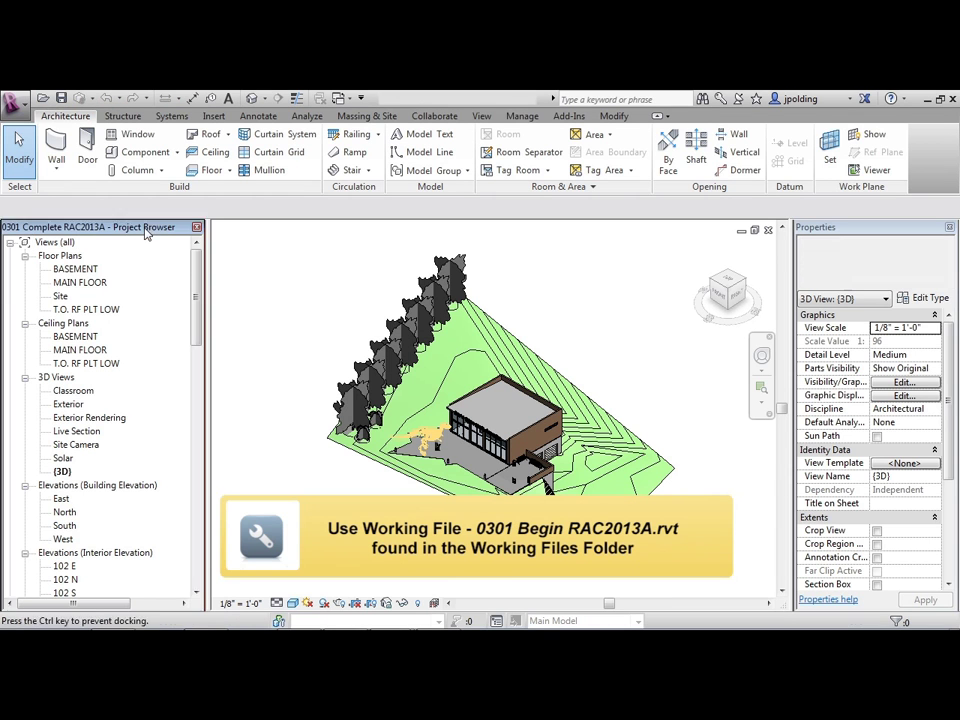
pyautogui.scroll(-1, 199, 283)
pyautogui.scroll(-9, 199, 283)
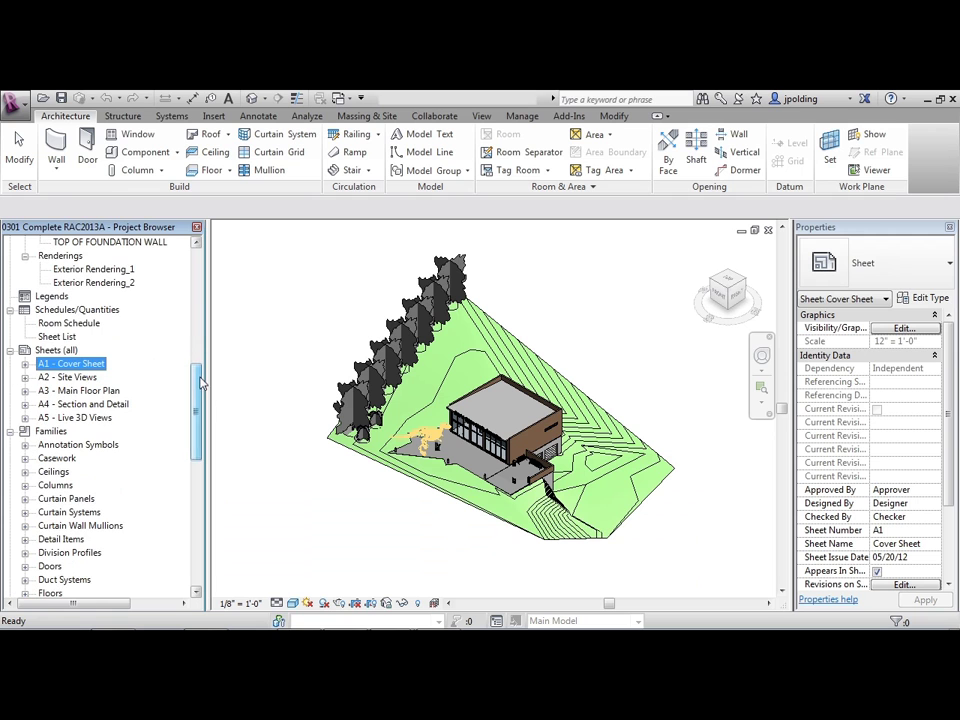
pyautogui.doubleClick(60, 364)
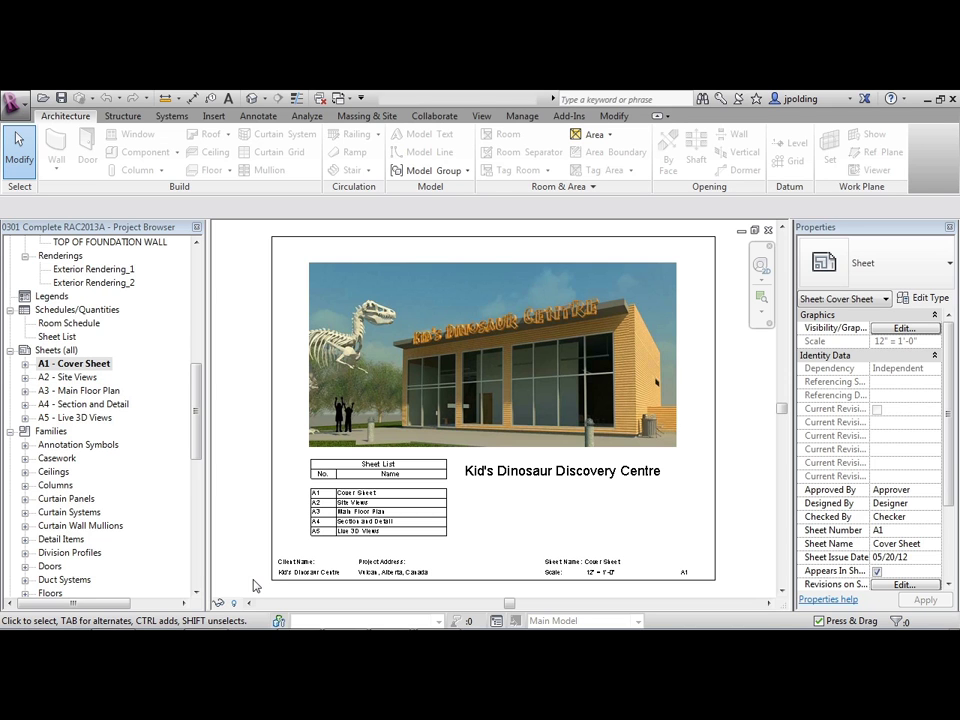
pyautogui.click(270, 368)
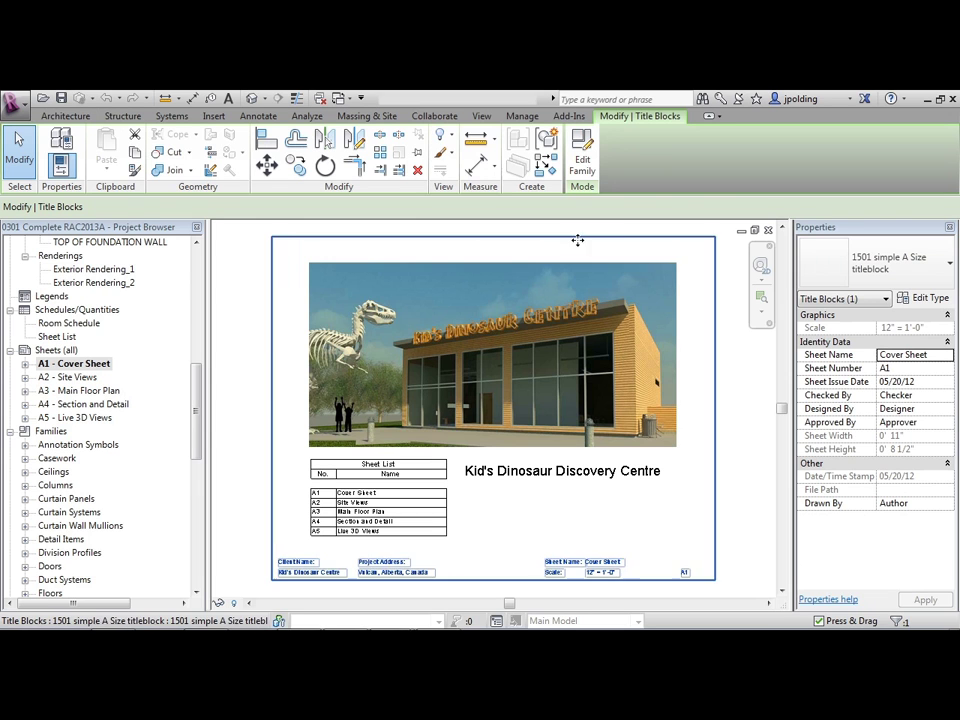
pyautogui.click(580, 160)
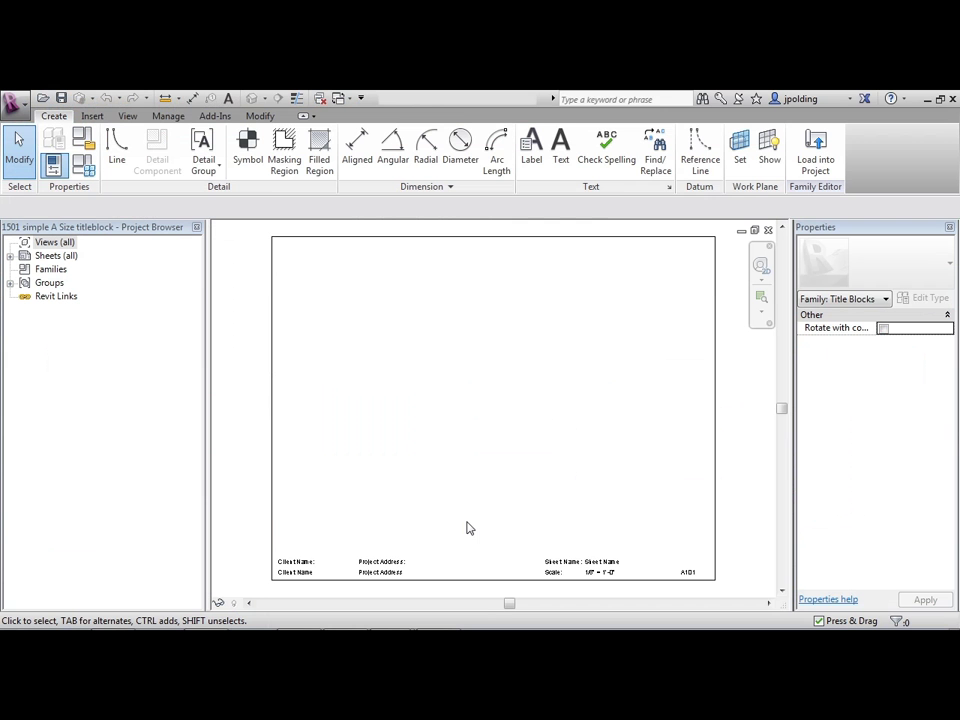
# - Examine the line subcategory and the overall dimensions of the title block's border lines
pyautogui.click(272, 277)
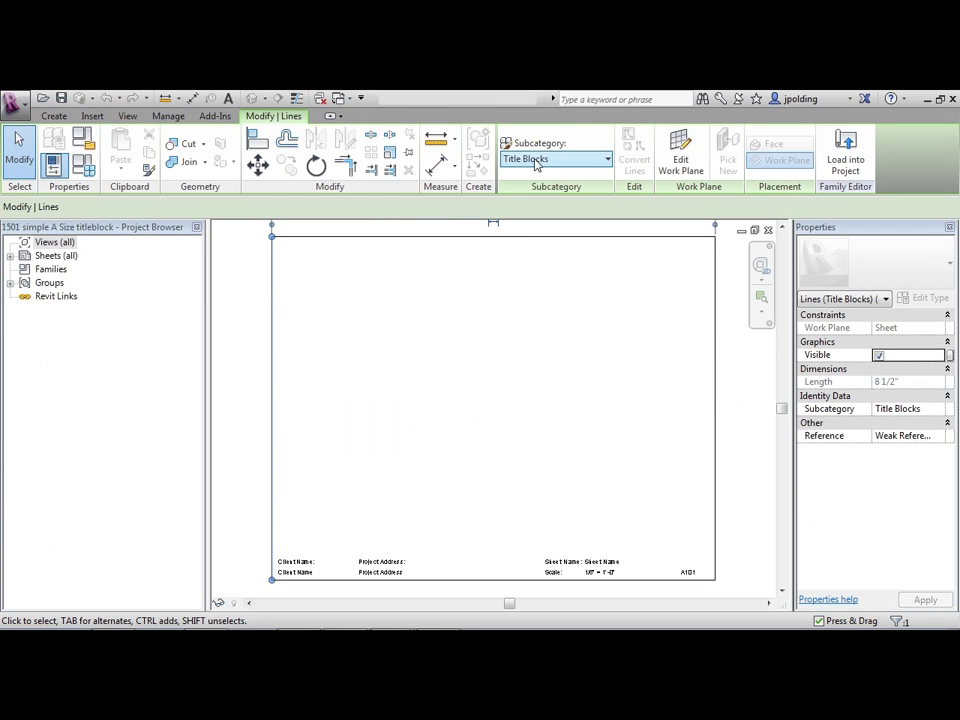
pyautogui.click(488, 240)
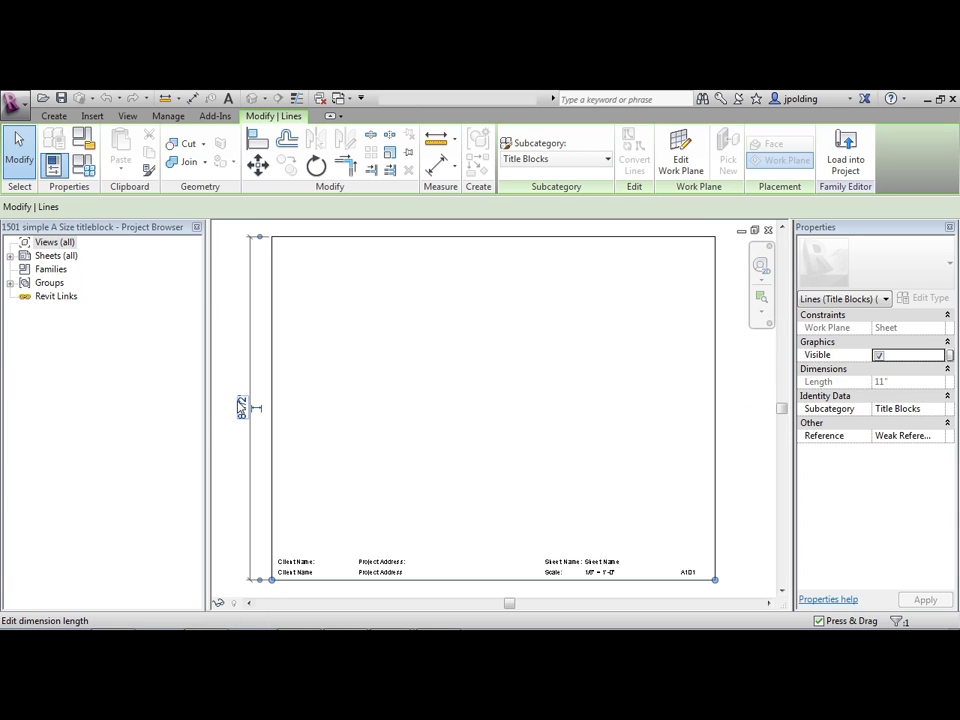
pyautogui.click(715, 450)
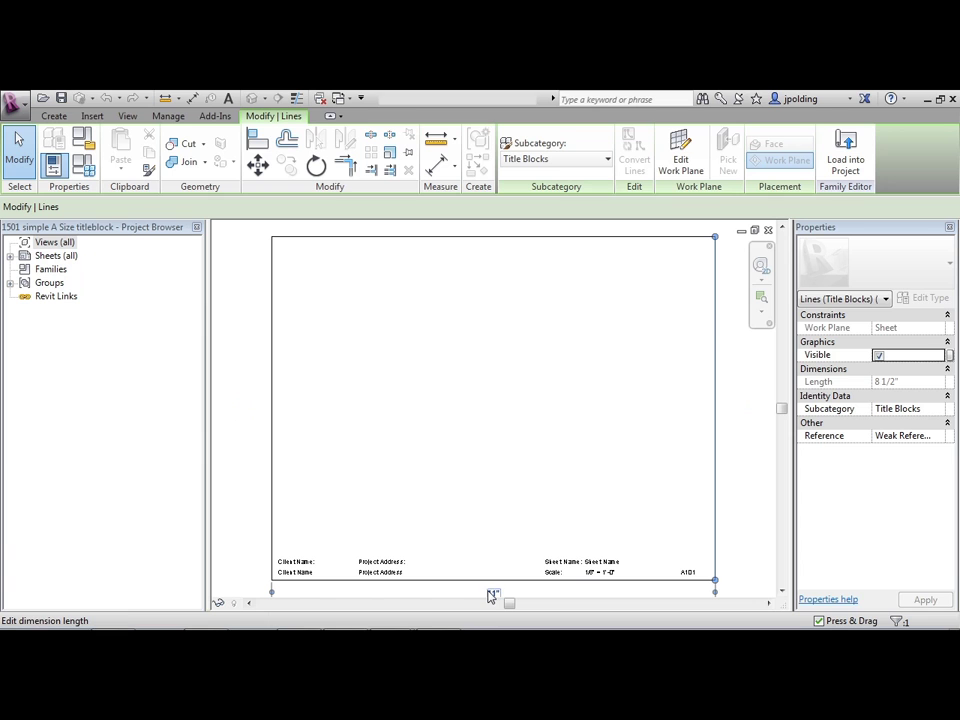
pyautogui.click(592, 381)
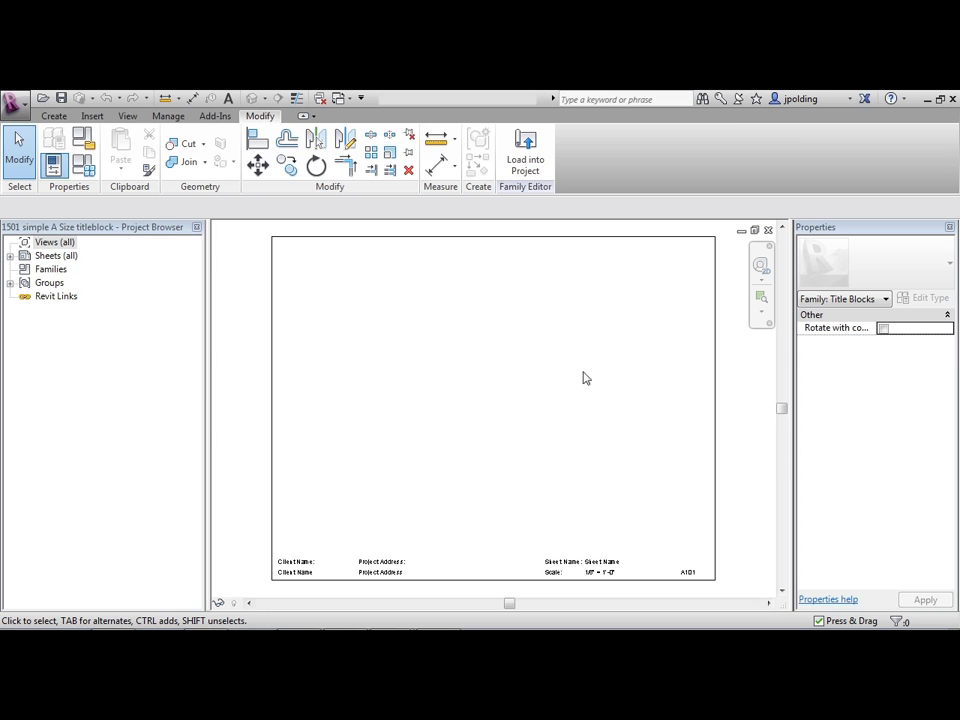
# - Draw a horizontal Thin Lines line across the full sheet width, about 3/4" above the bottom border
pyautogui.click(54, 116)
pyautogui.click(117, 148)
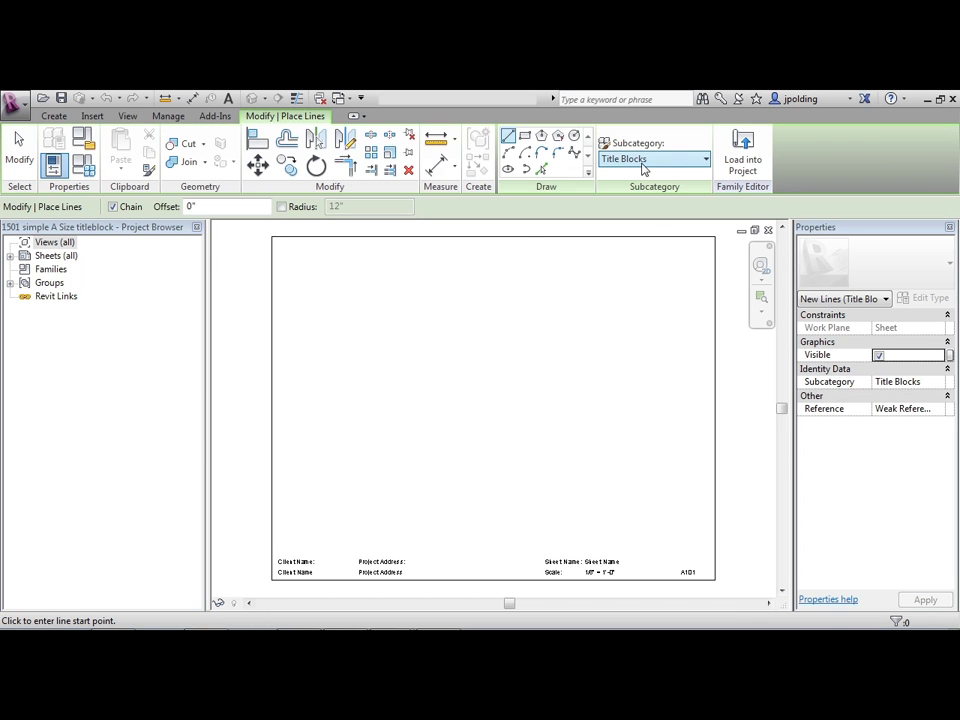
pyautogui.click(645, 159)
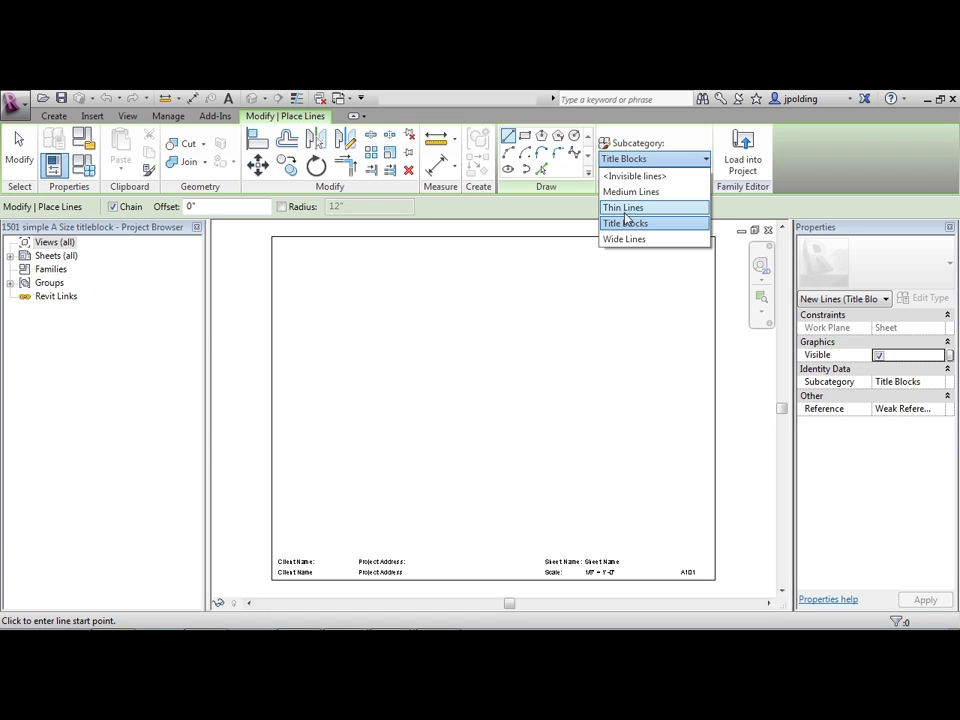
pyautogui.click(624, 207)
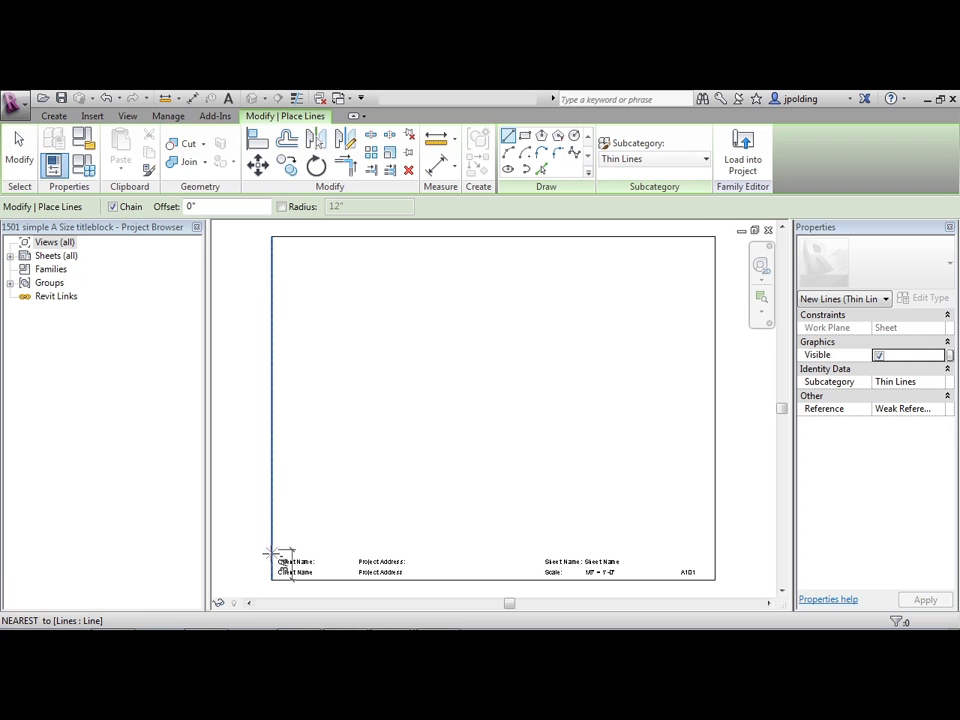
pyautogui.click(271, 522)
pyautogui.click(453, 522)
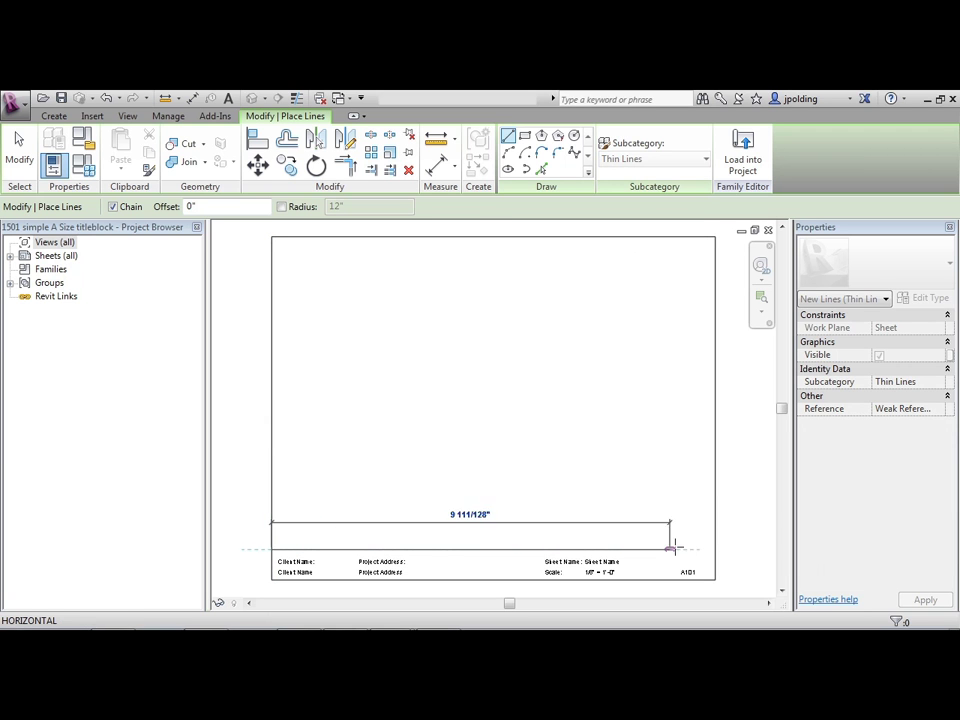
pyautogui.click(715, 549)
pyautogui.press('Escape')
# - Set the new horizontal line's distance from the bottom border to 1/2"
pyautogui.scroll(2, 407, 586)
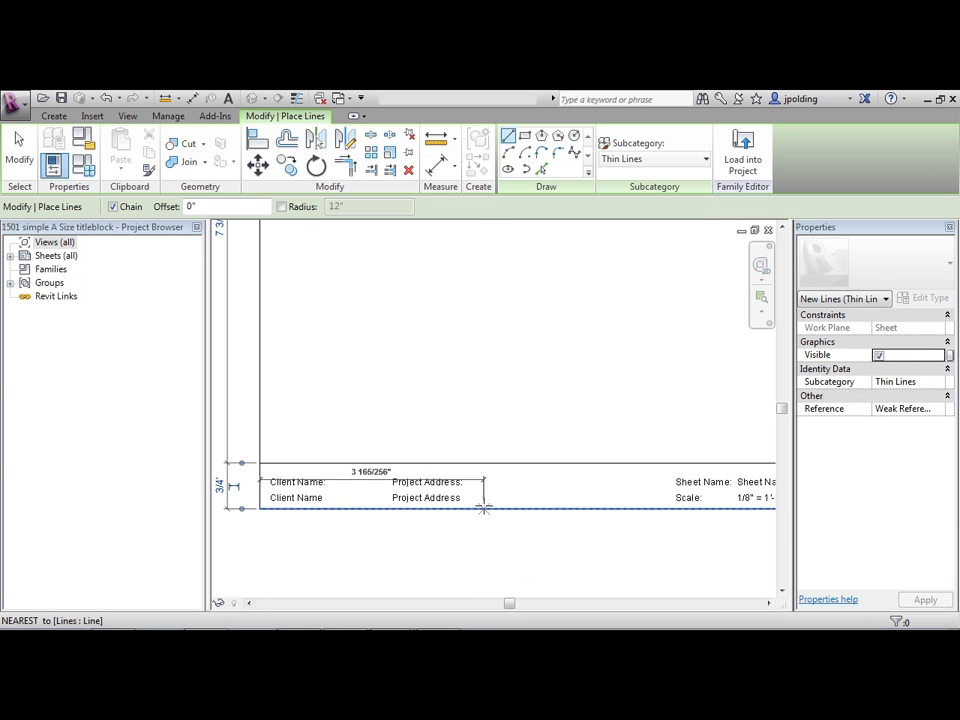
pyautogui.click(221, 485)
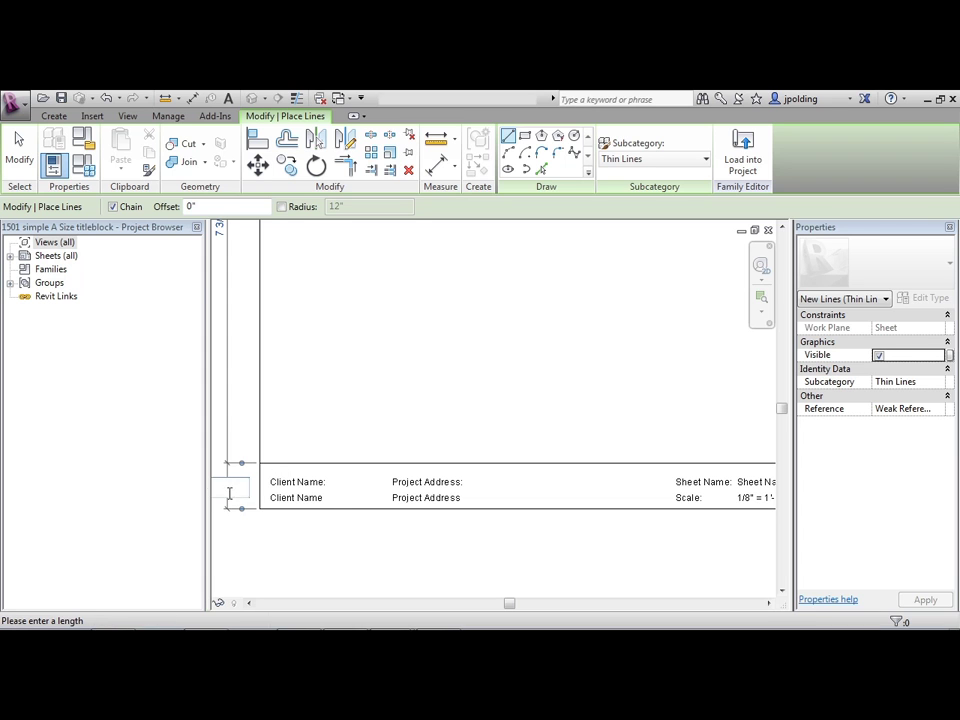
pyautogui.moveTo(300, 514); pyautogui.dragTo(397, 503, button='middle')
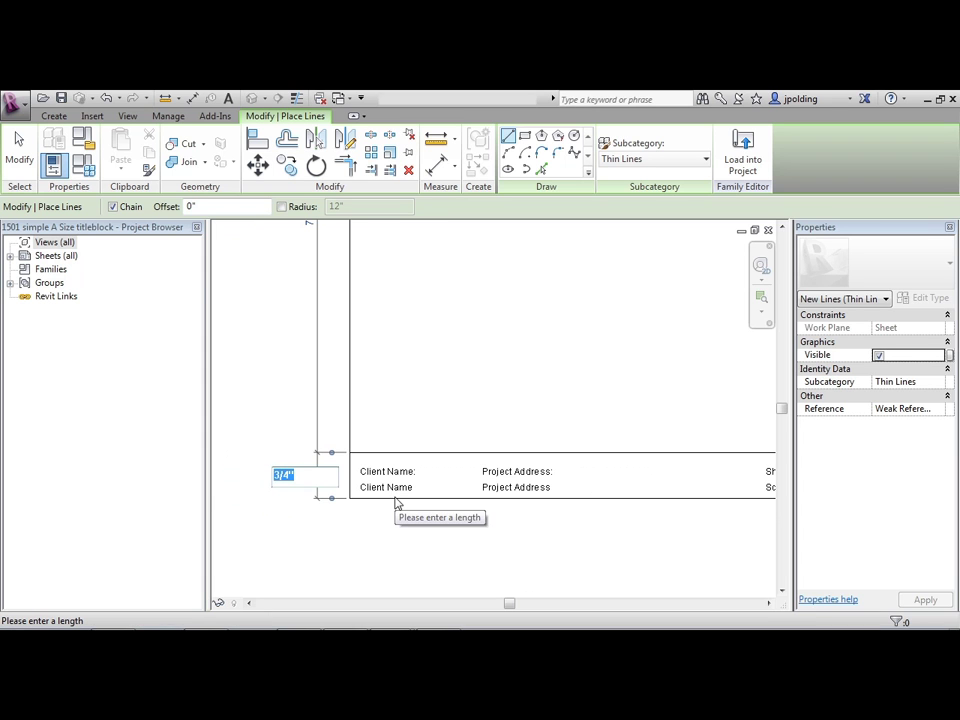
pyautogui.write('1/2"')
pyautogui.press('Return')
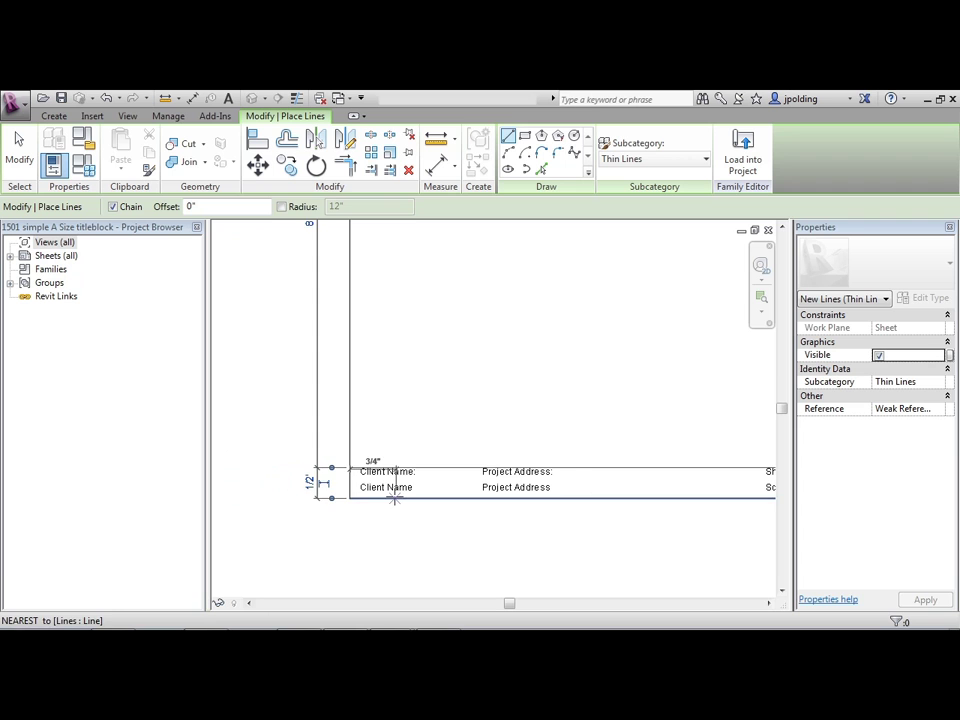
# - Set the horizontal line's distance from the bottom border to 9/16" and finish drawing lines
pyautogui.scroll(-2, 246, 478)
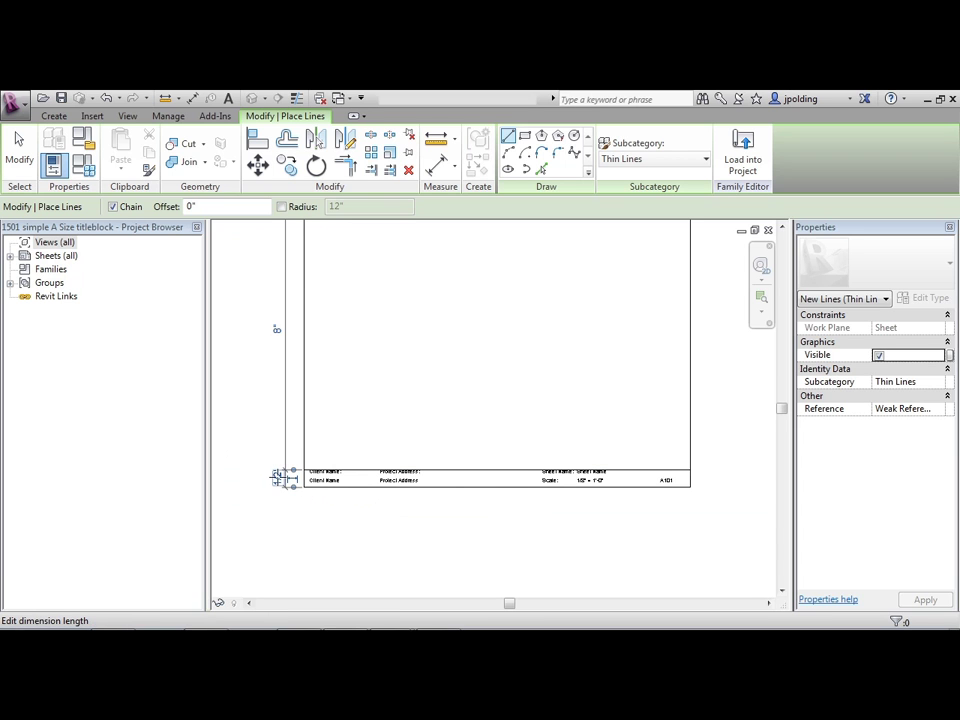
pyautogui.click(280, 477)
pyautogui.write('9/16')
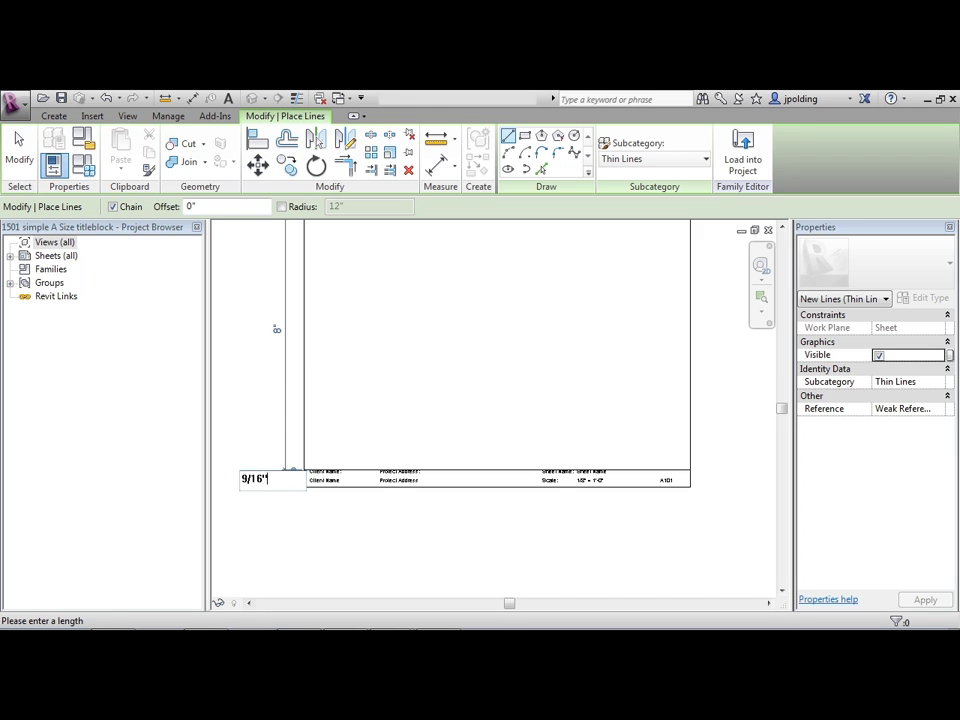
pyautogui.press('Return')
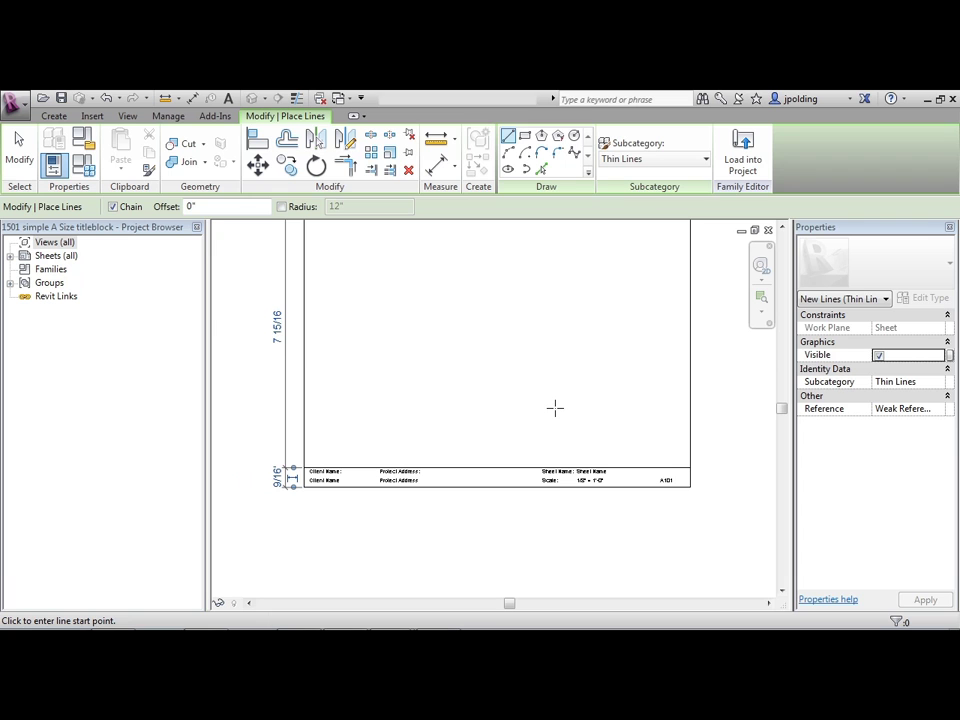
pyautogui.press('Escape')
pyautogui.press('Escape')
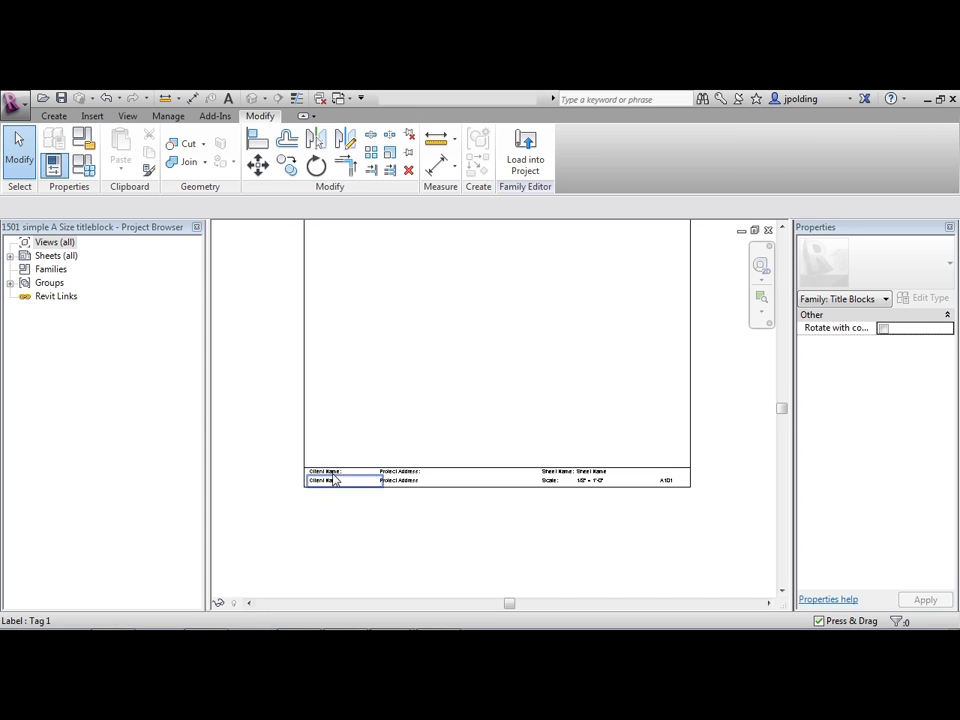
# - Compare the element types of the "Client Name:" heading and the Client Name field beneath it
pyautogui.scroll(5, 396, 520)
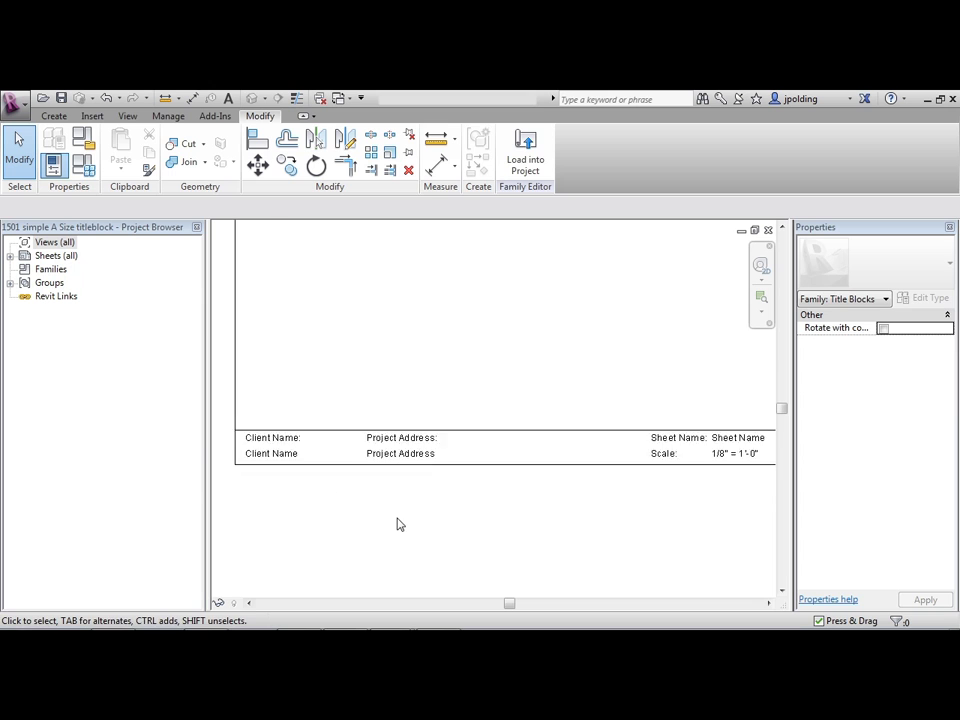
pyautogui.click(318, 462)
pyautogui.click(300, 453)
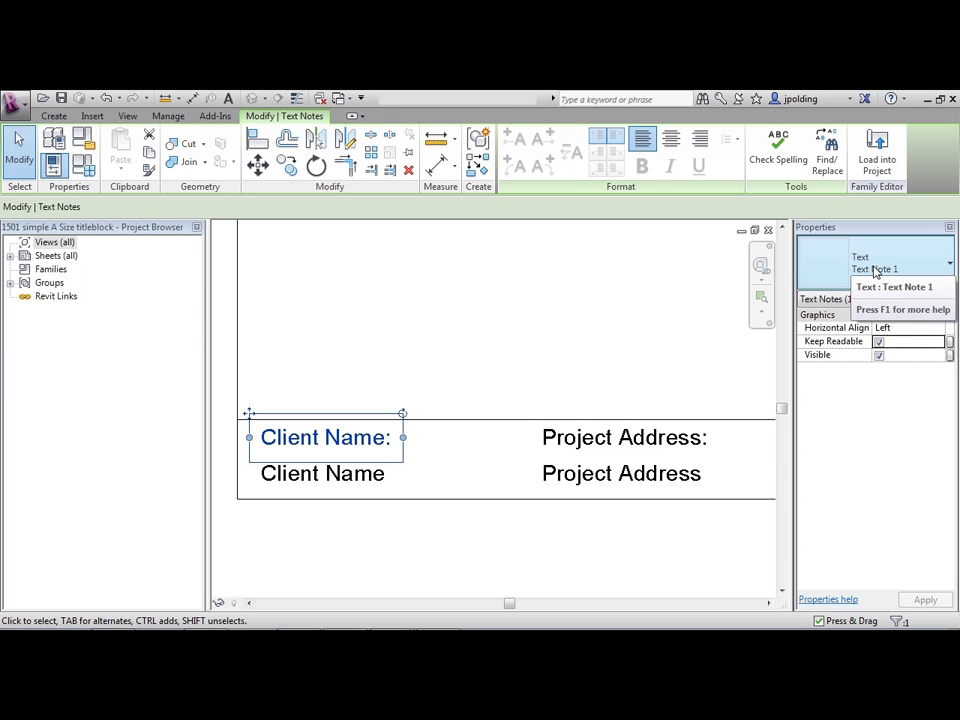
pyautogui.click(360, 481)
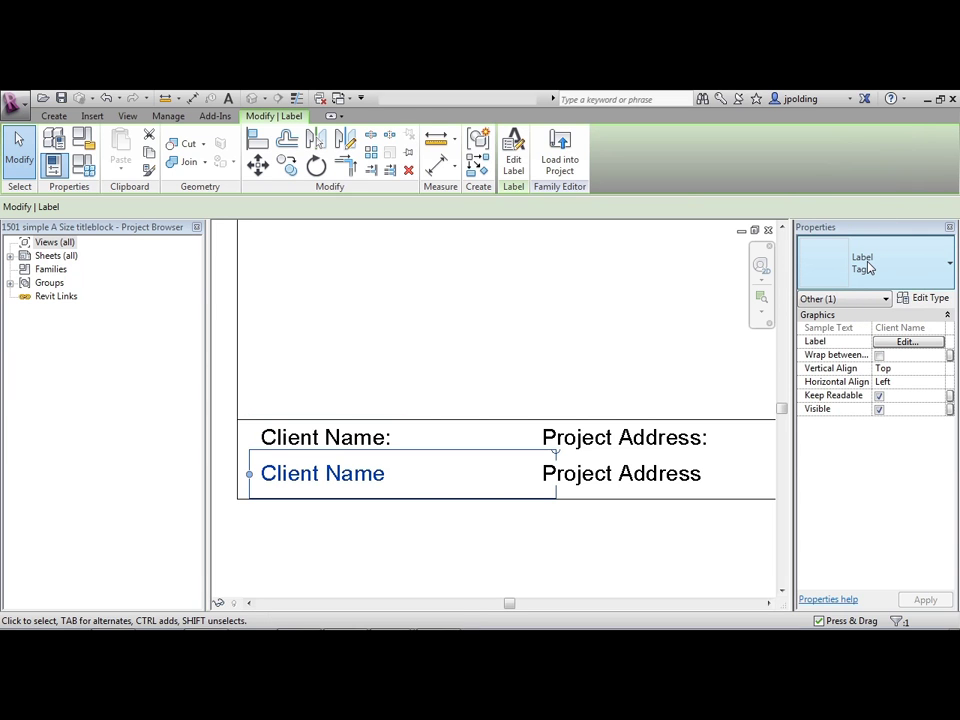
pyautogui.click(531, 347)
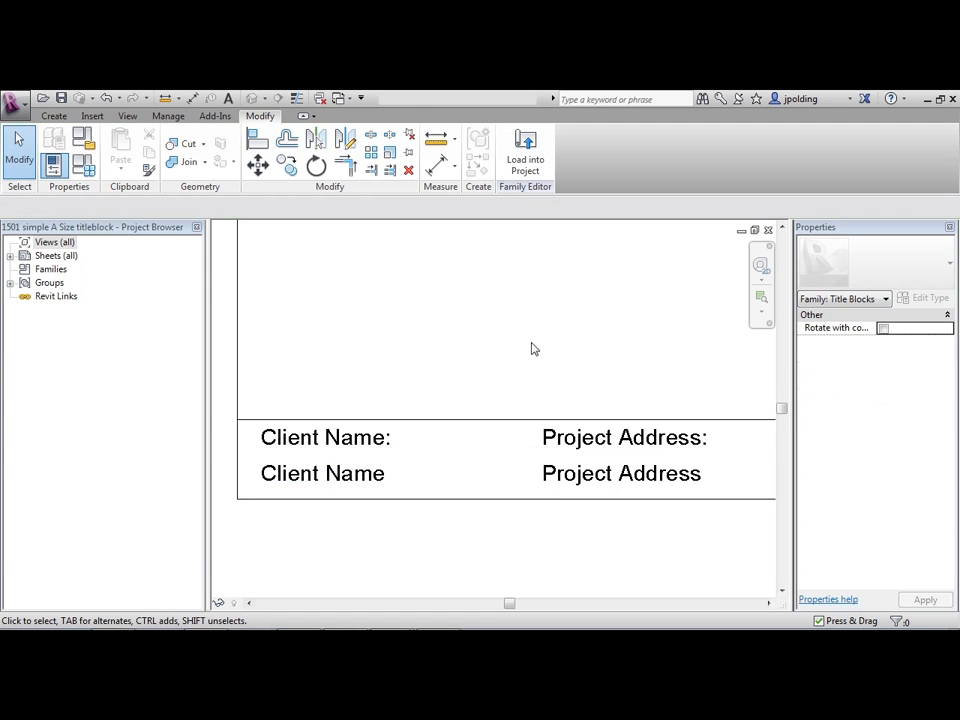
# - Place the text note "Project Name:" above the horizontal line, aligned with the "Client Name:" text
pyautogui.scroll(-2, 215, 418)
pyautogui.scroll(-1, 215, 412)
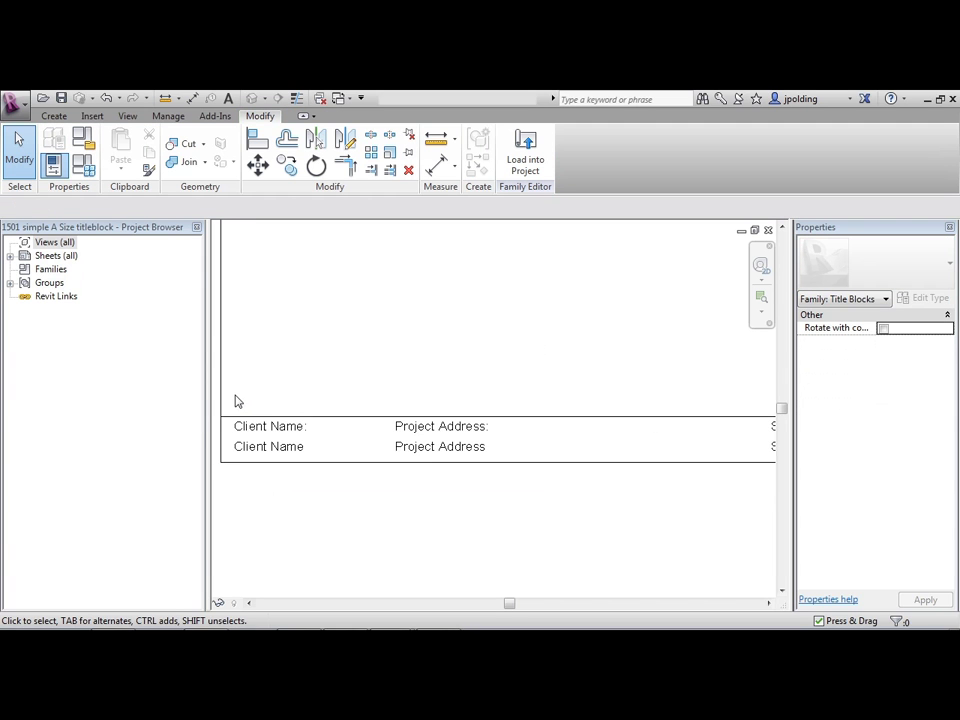
pyautogui.scroll(-2, 234, 404)
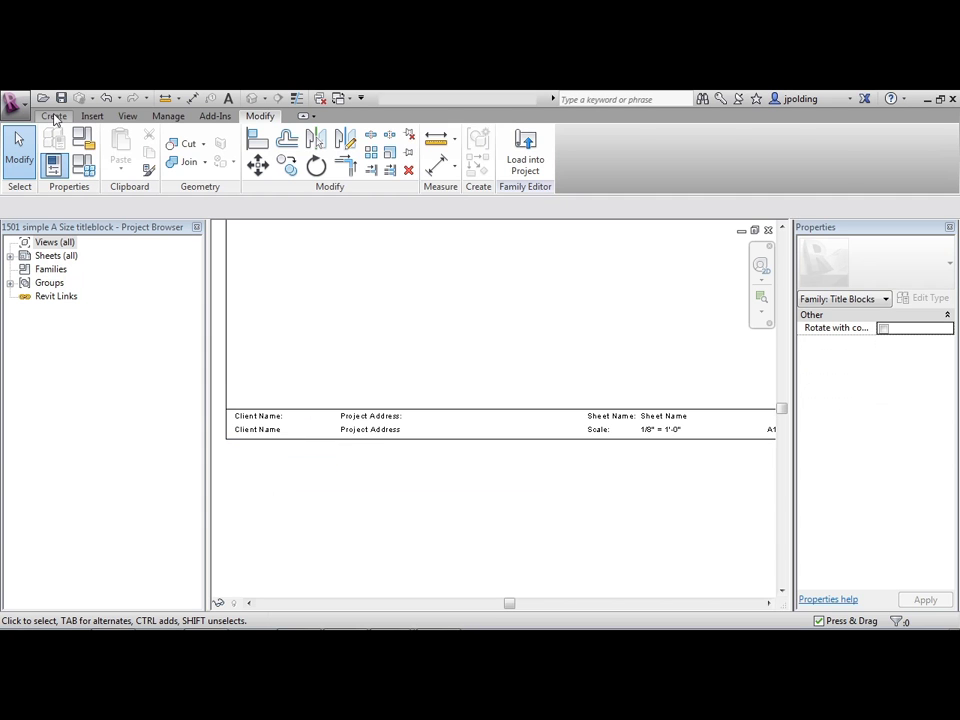
pyautogui.click(55, 117)
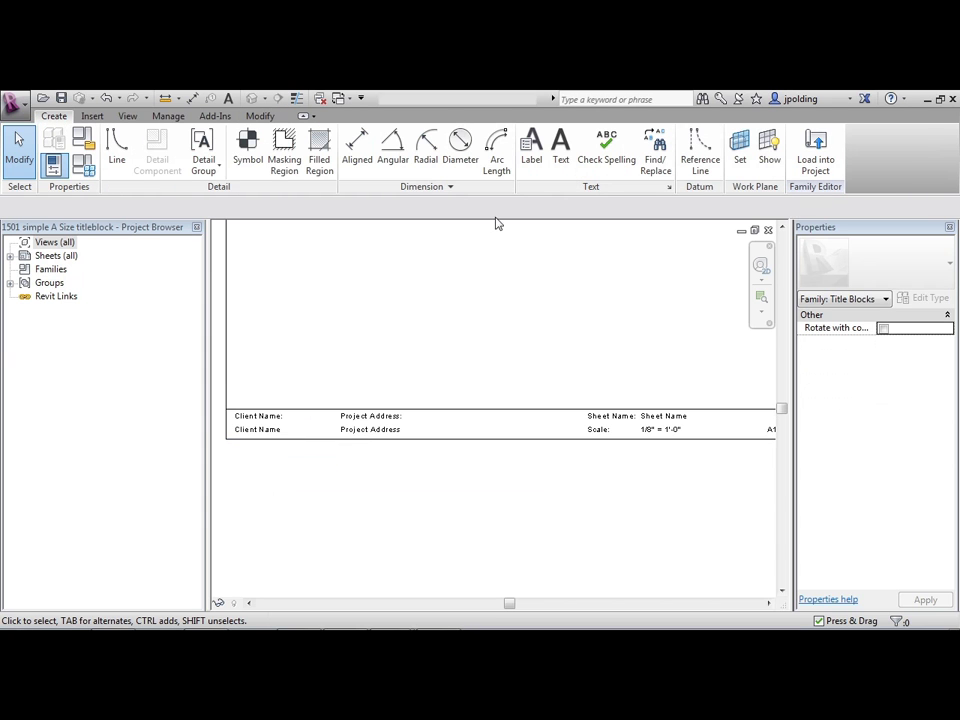
pyautogui.click(562, 161)
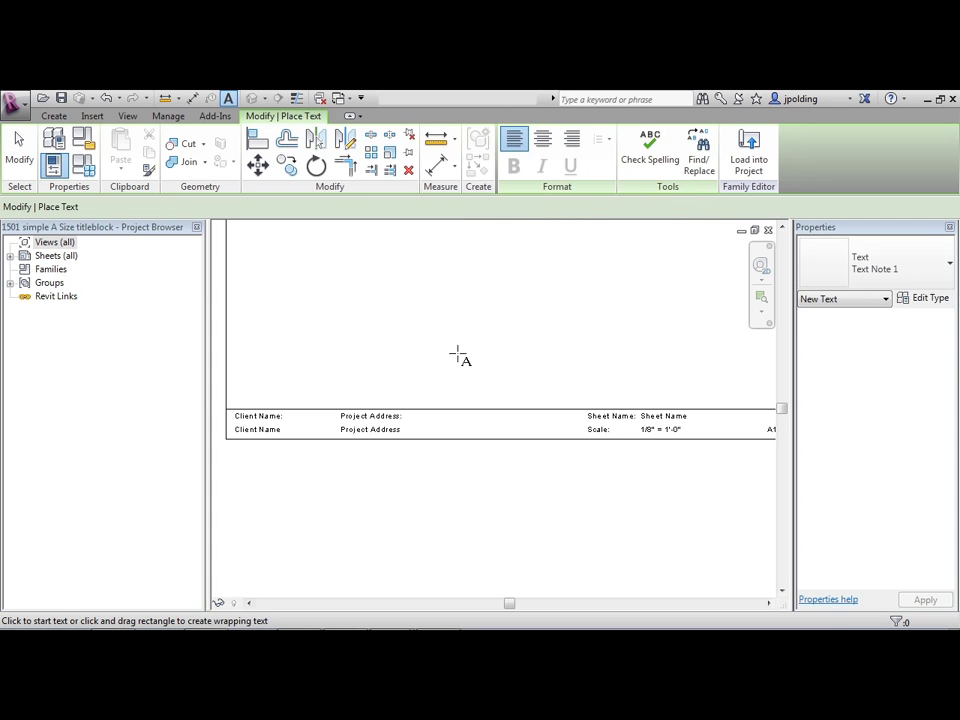
pyautogui.click(234, 371)
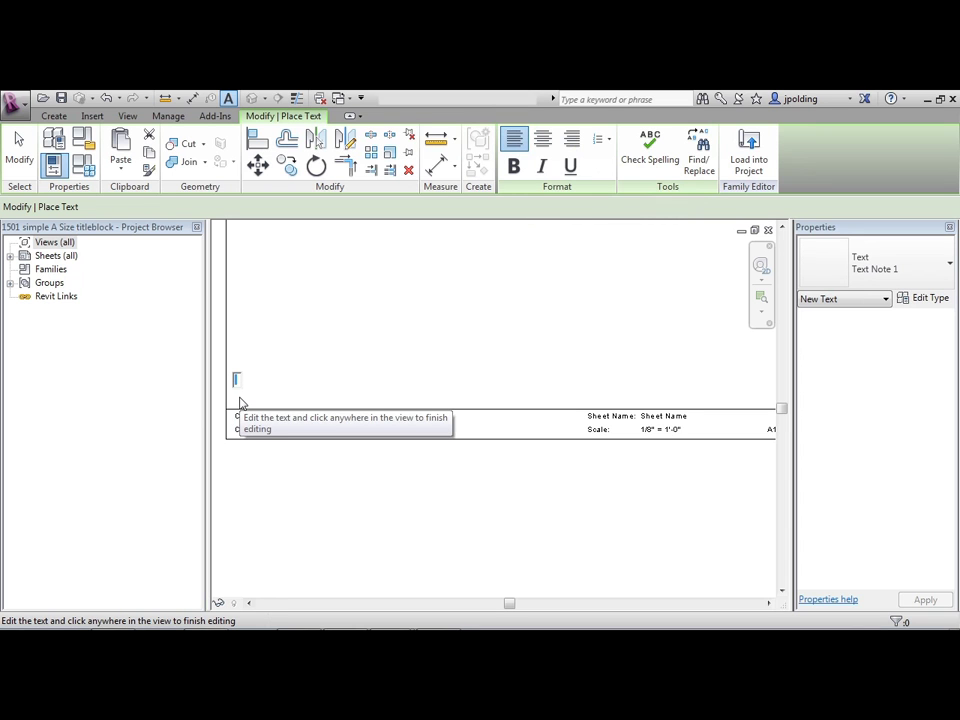
pyautogui.write('Projec')
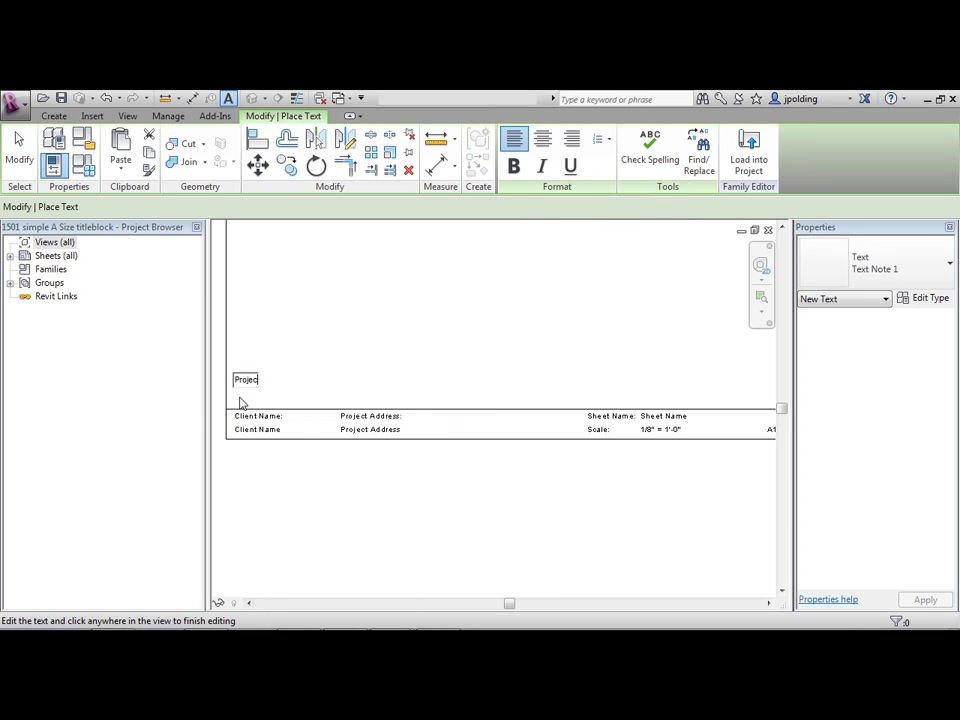
pyautogui.write('t Name:')
pyautogui.click(315, 400)
# - Place a label right after the "Project Name:" text and add the Project Name parameter to it
pyautogui.scroll(2, 258, 398)
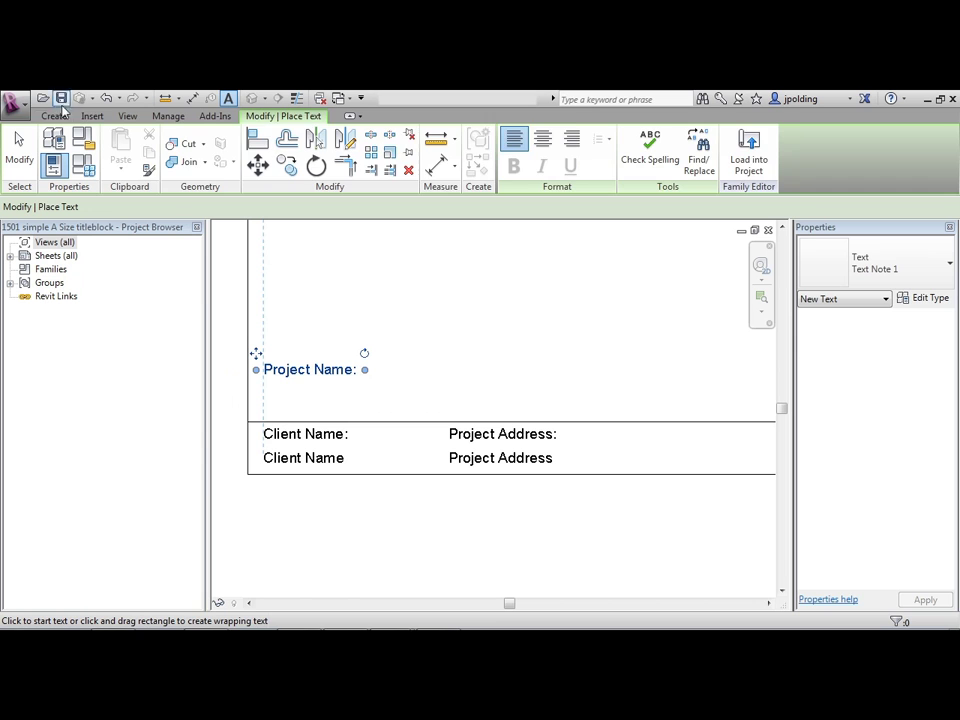
pyautogui.click(54, 116)
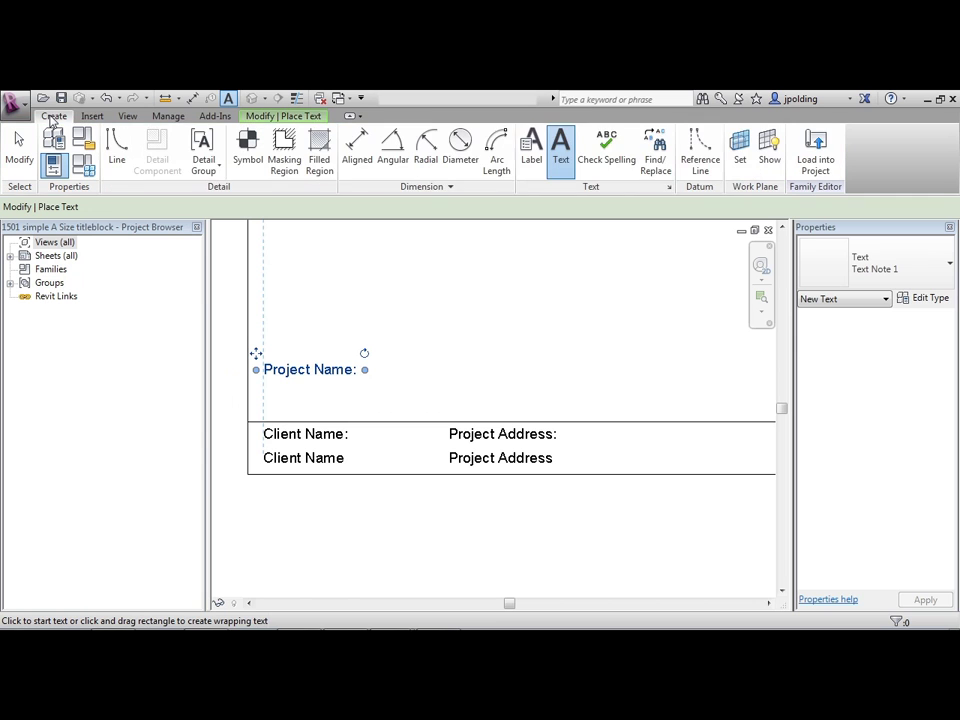
pyautogui.click(530, 155)
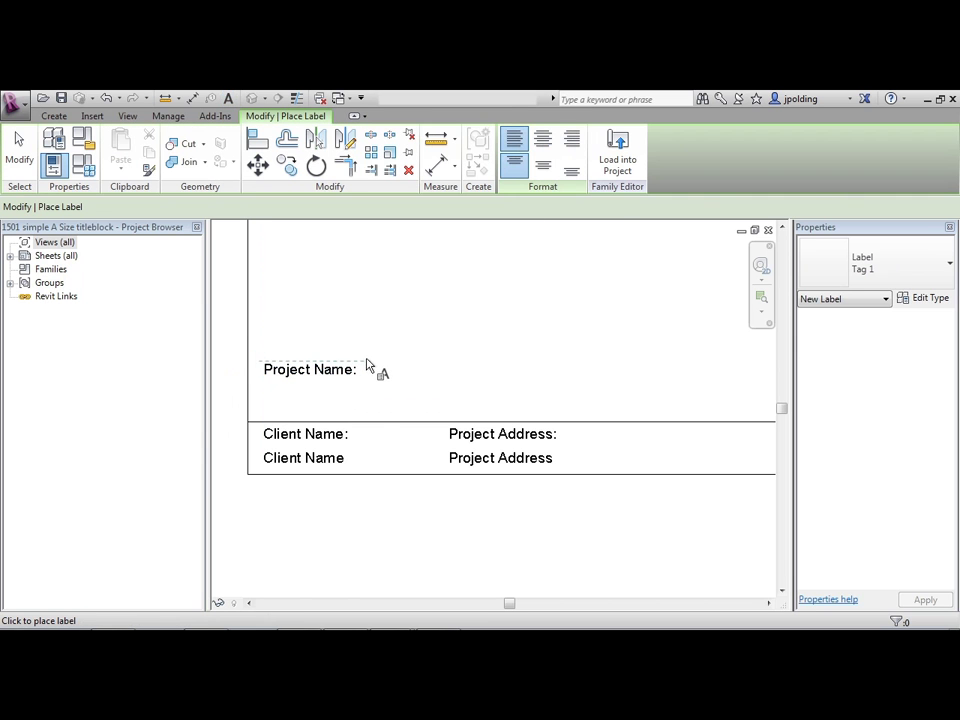
pyautogui.click(368, 363)
pyautogui.moveTo(398, 343); pyautogui.dragTo(393, 416)
pyautogui.click(286, 388)
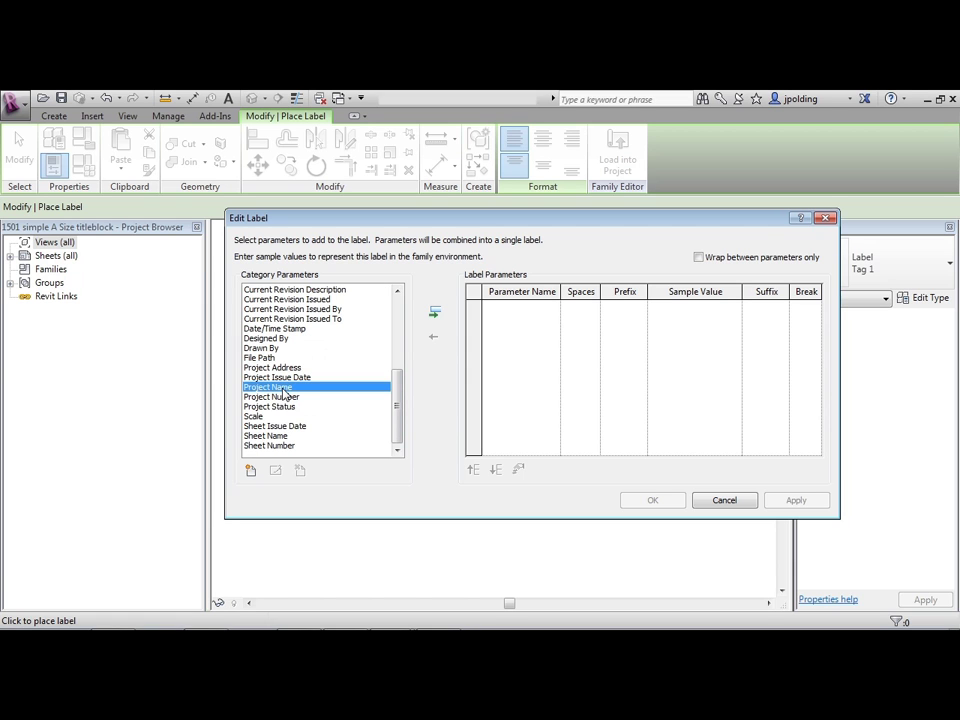
pyautogui.click(434, 312)
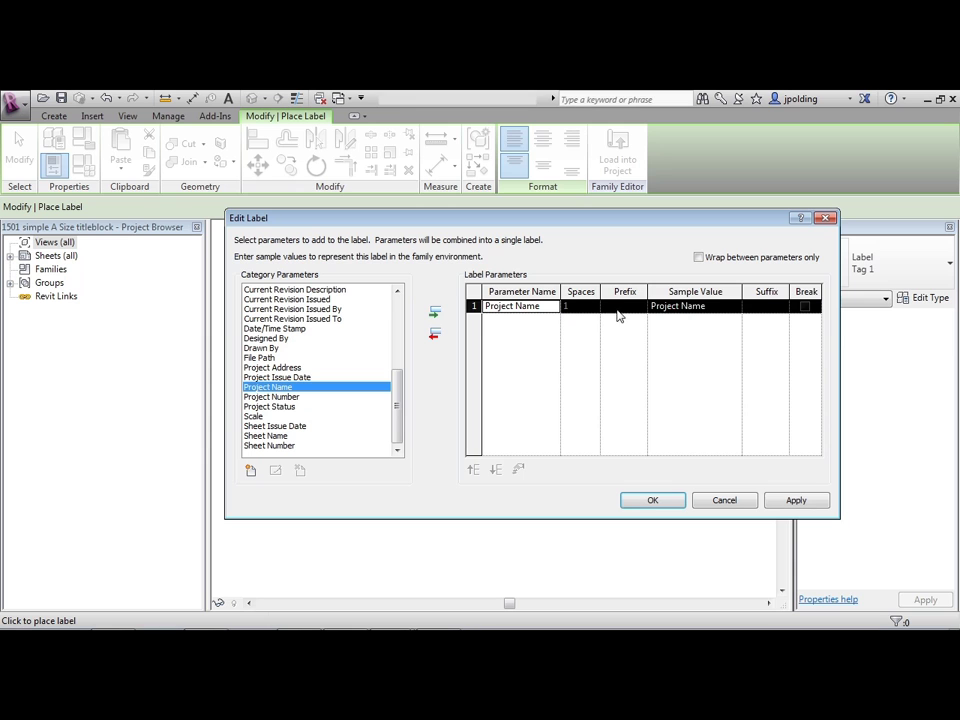
# - Set the new label's sample value to "Project XYZ" and finish placing labels
pyautogui.click(700, 307)
pyautogui.moveTo(709, 307); pyautogui.dragTo(682, 306)
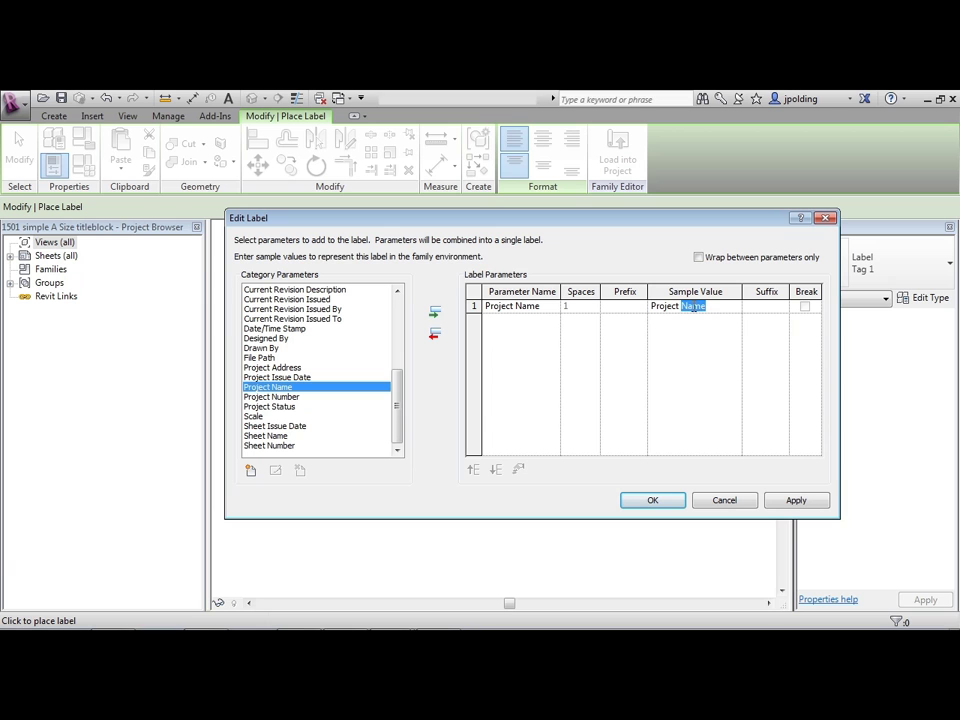
pyautogui.write('XYZ')
pyautogui.click(655, 500)
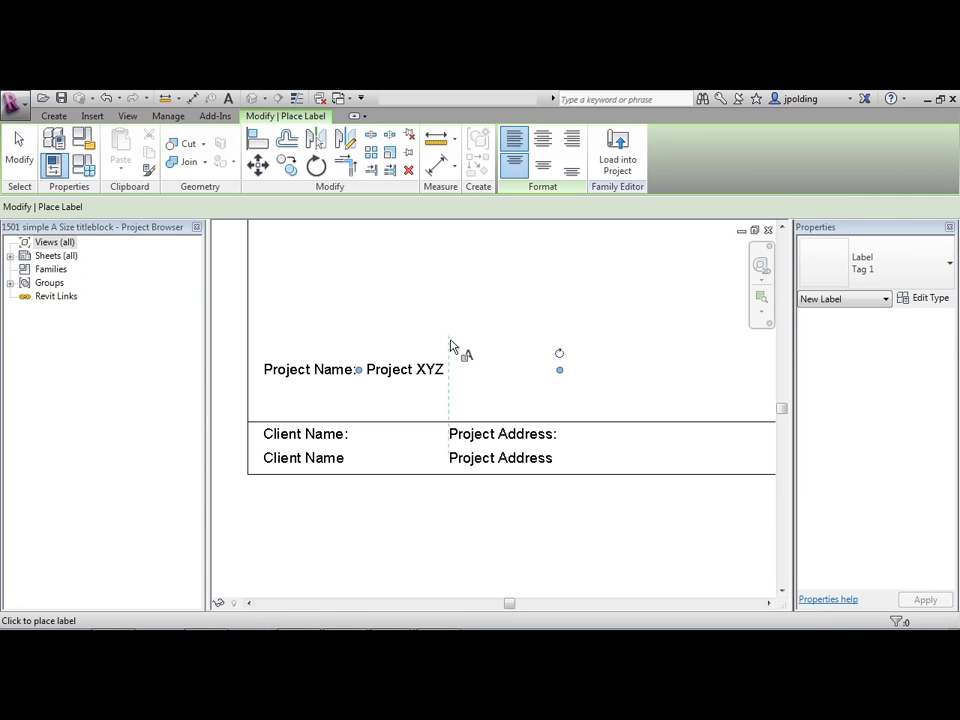
pyautogui.press('Escape')
pyautogui.press('Escape')
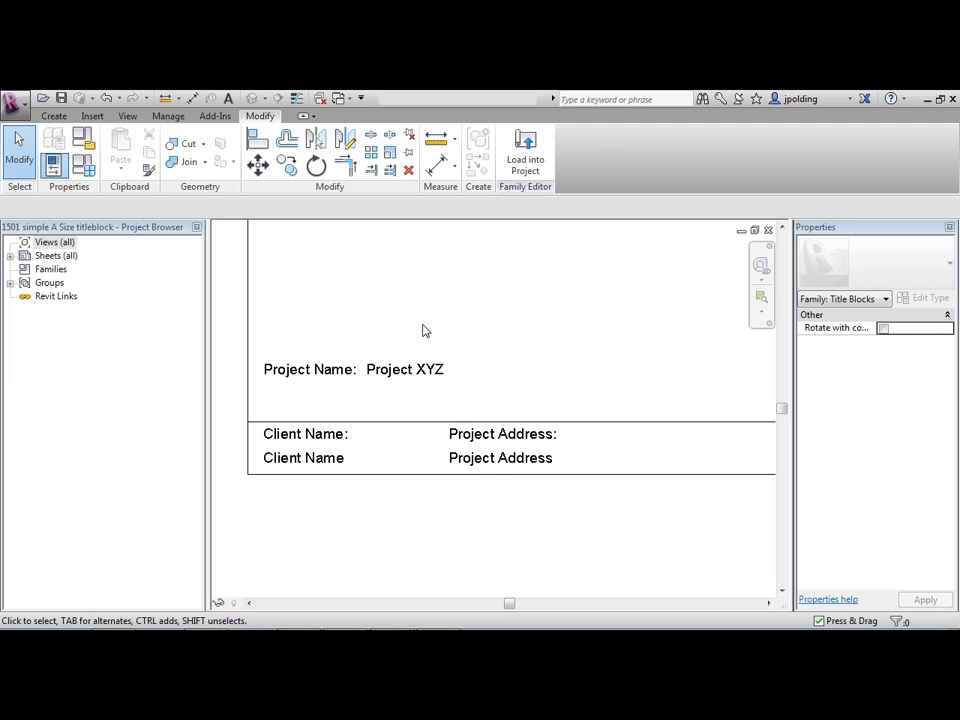
pyautogui.scroll(-1, 270, 448)
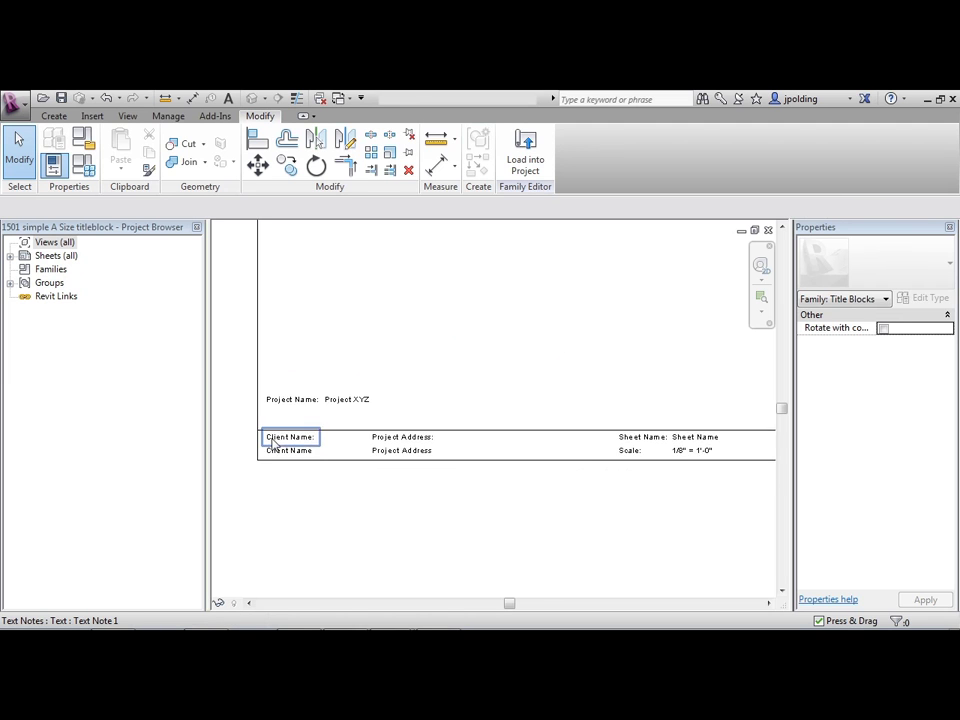
pyautogui.click(421, 483)
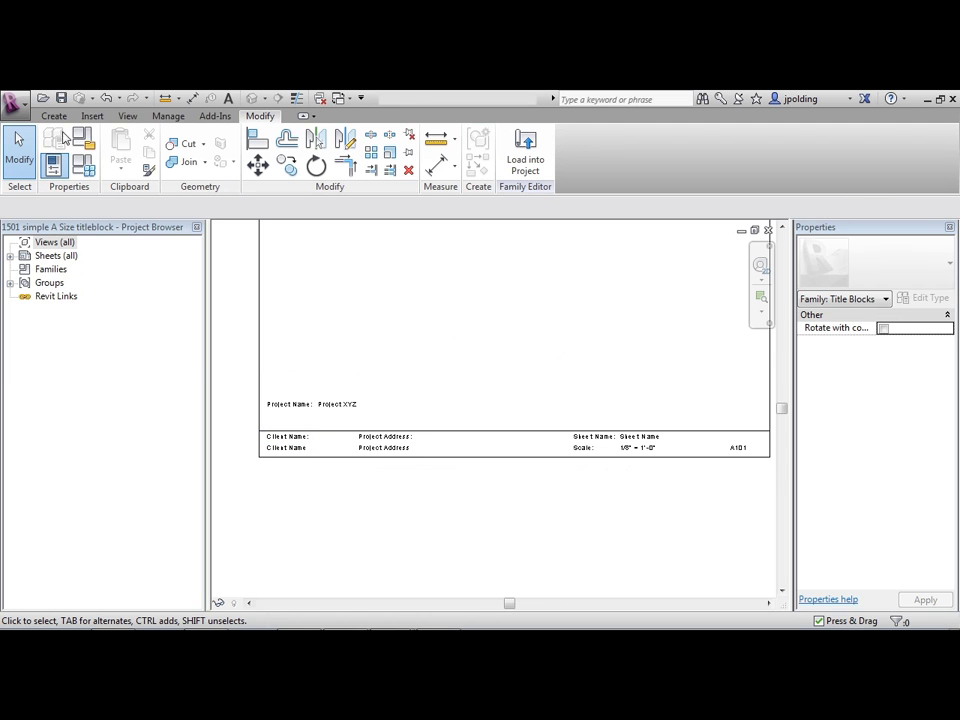
# - Import the image "0301 ACME Logo" and place it in the empty area above the title block's horizontal line
pyautogui.click(90, 117)
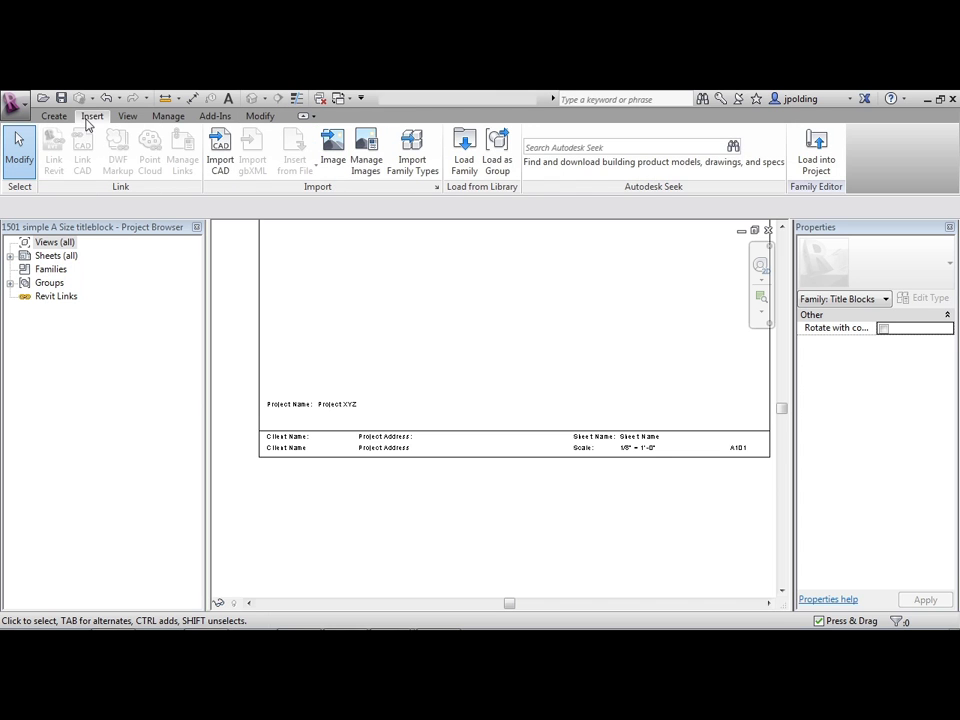
pyautogui.click(332, 150)
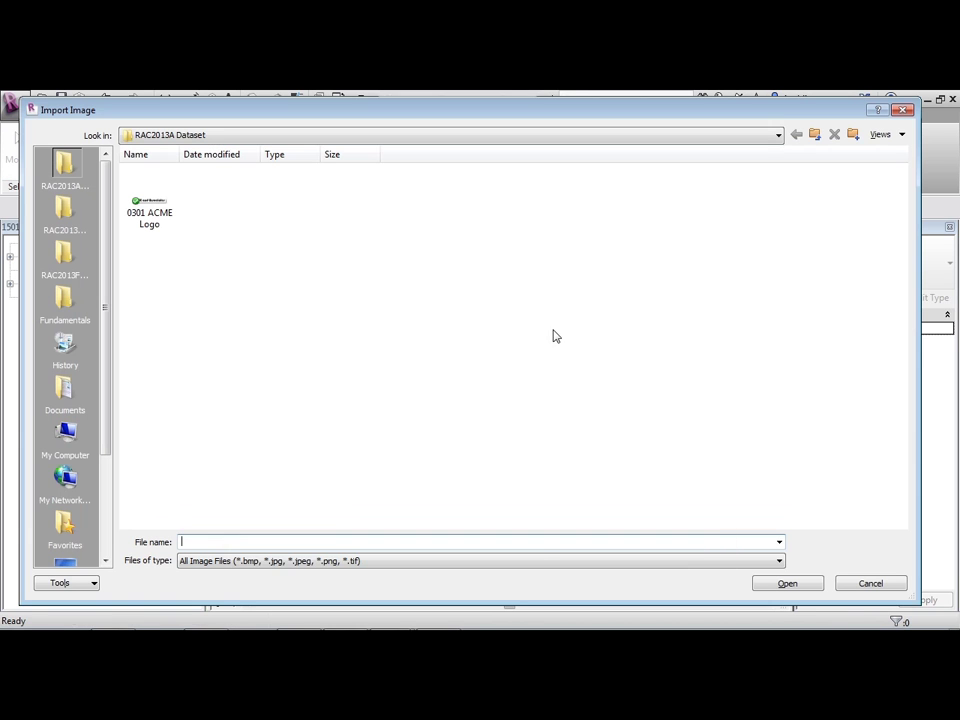
pyautogui.click(154, 218)
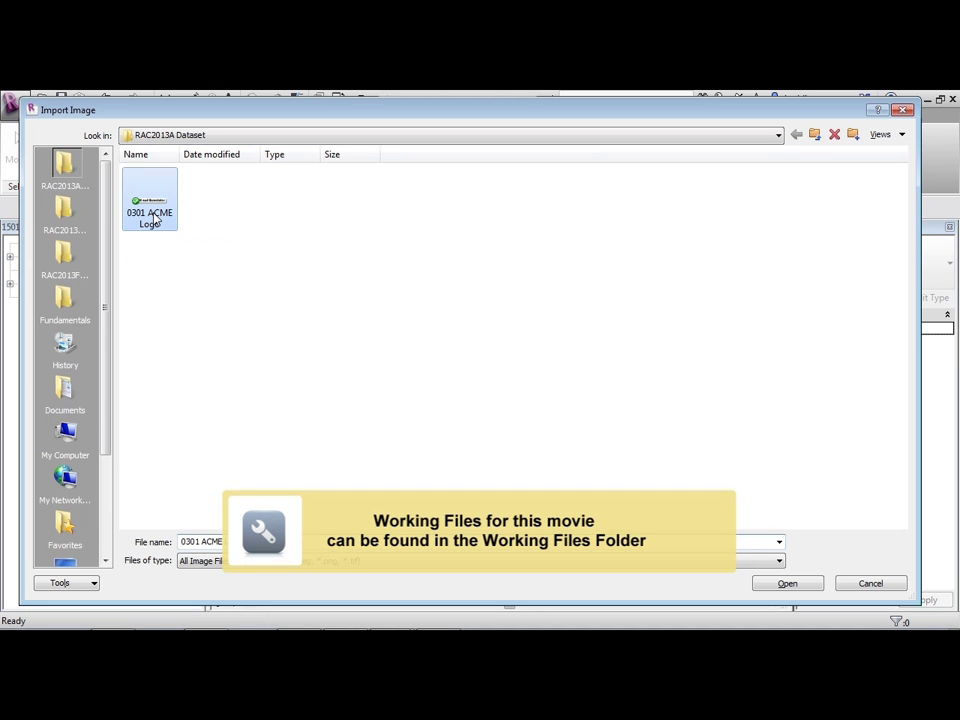
pyautogui.click(786, 584)
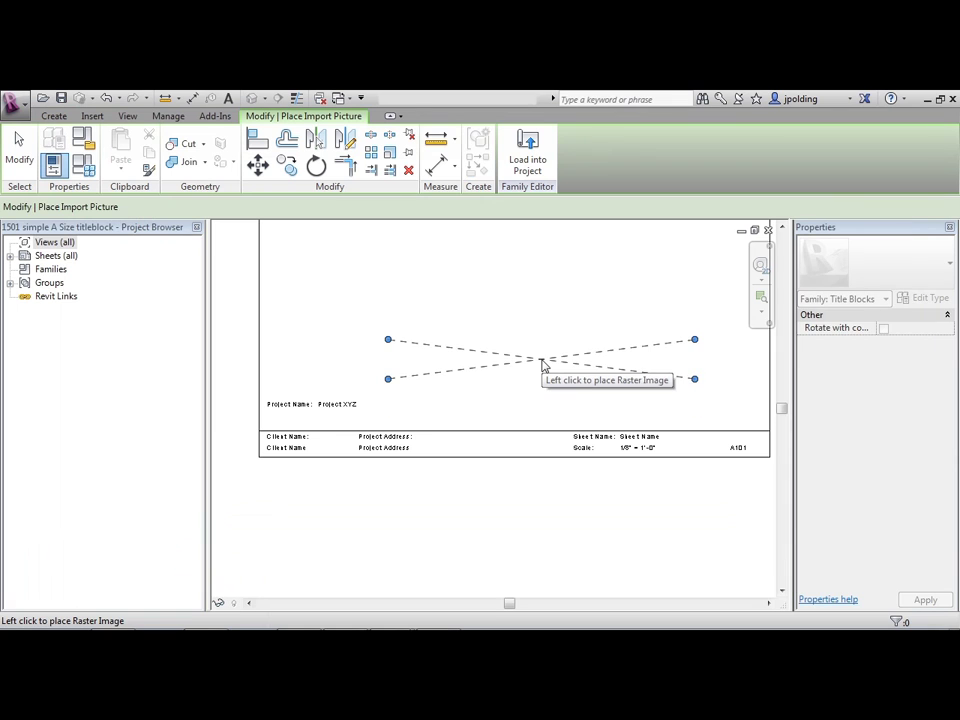
pyautogui.click(541, 365)
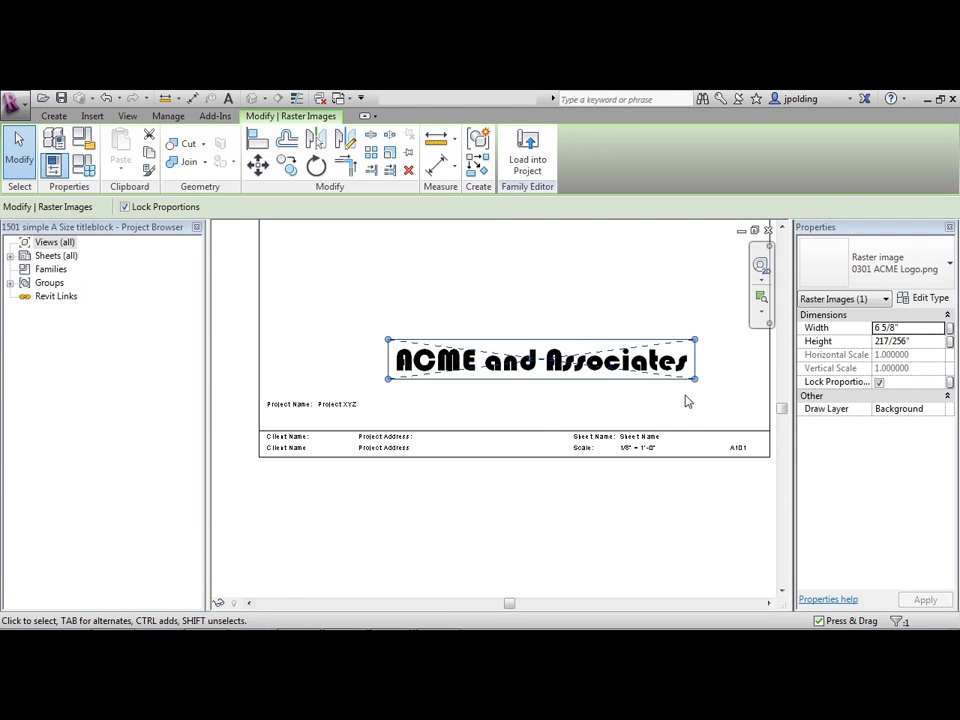
# - Shrink the logo to about 2 7/16" by 5/16" and move it just above the horizontal line near the right border
pyautogui.moveTo(694, 380); pyautogui.dragTo(722, 428)
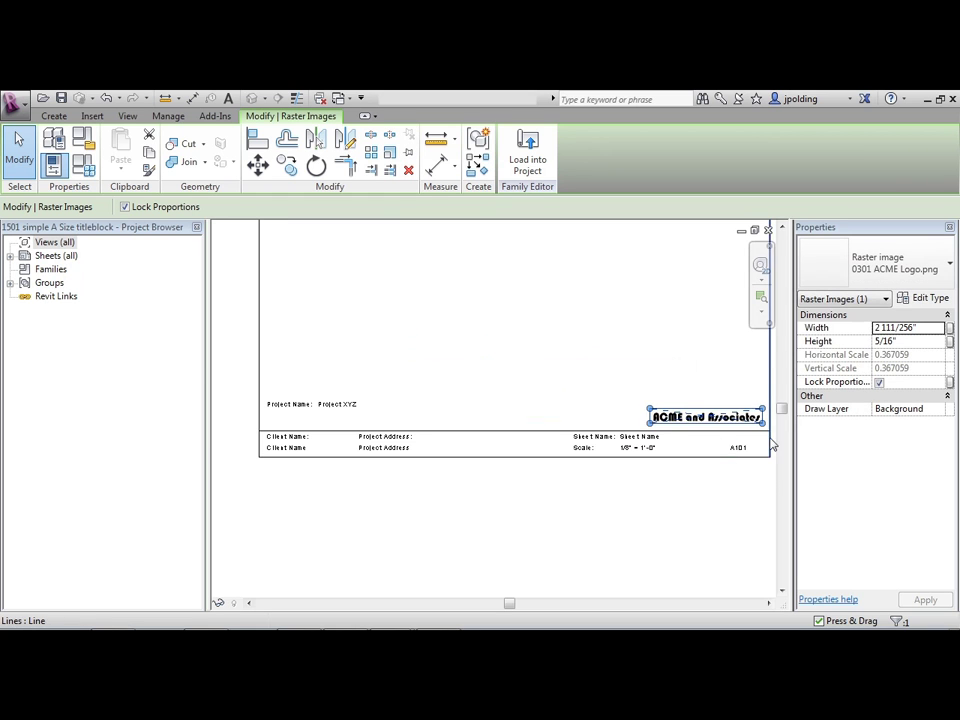
pyautogui.scroll(2, 755, 420)
pyautogui.click(584, 341)
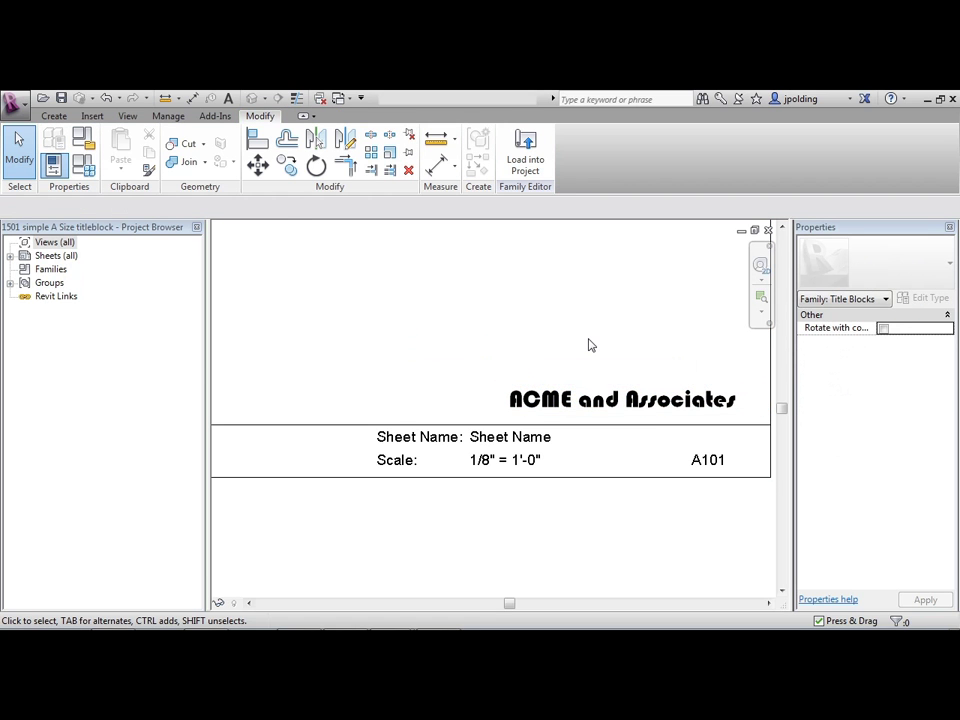
pyautogui.scroll(-3, 660, 368)
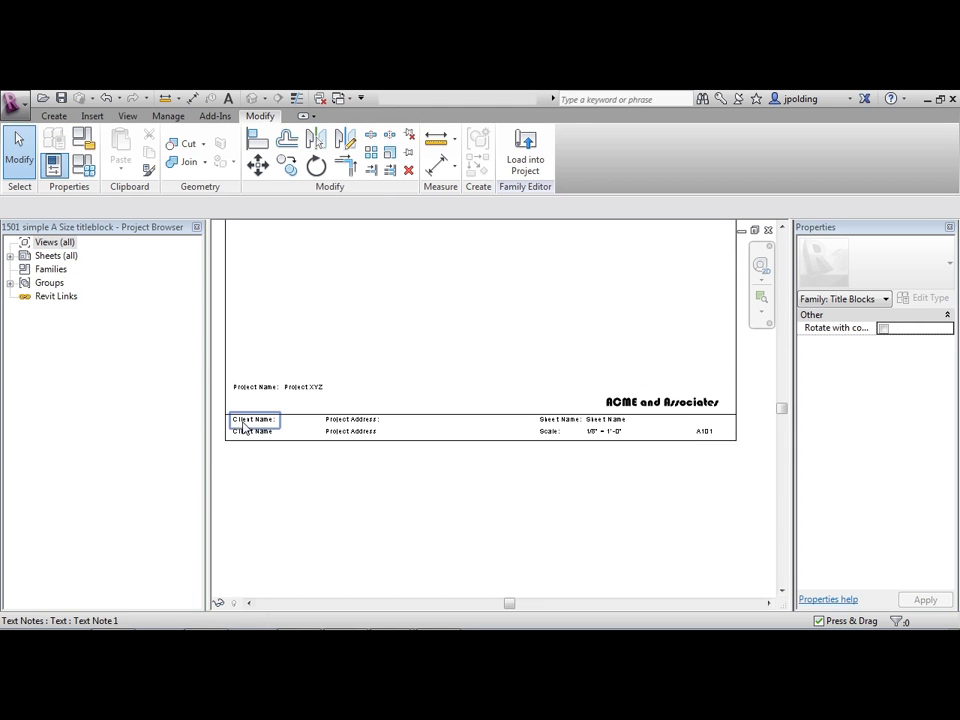
# - Open the type properties of the "Client Name:" heading text
pyautogui.scroll(3, 245, 422)
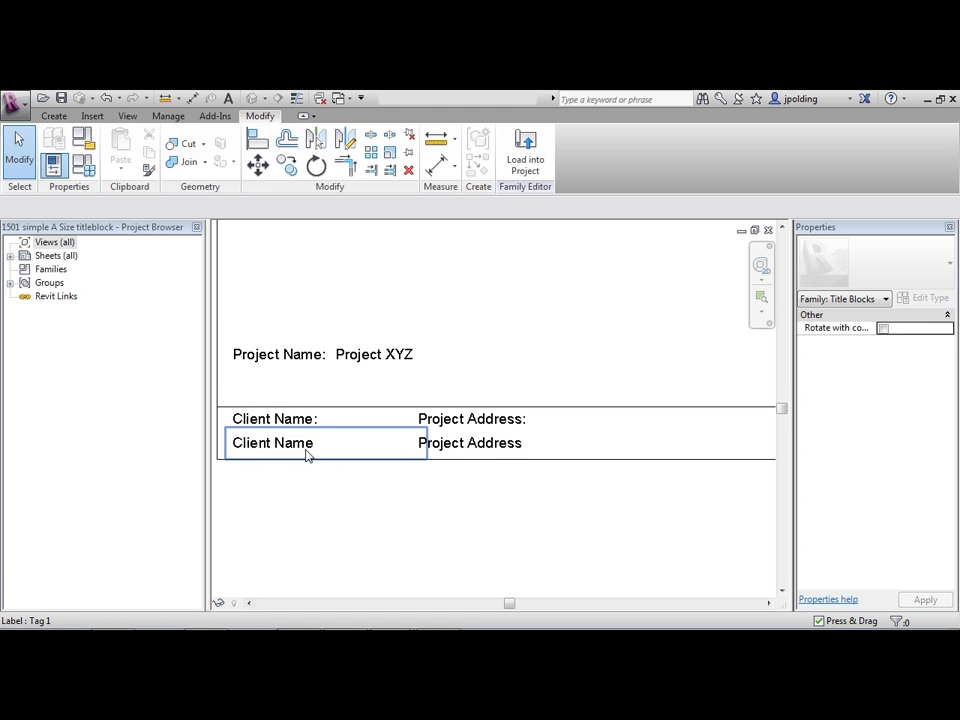
pyautogui.click(297, 426)
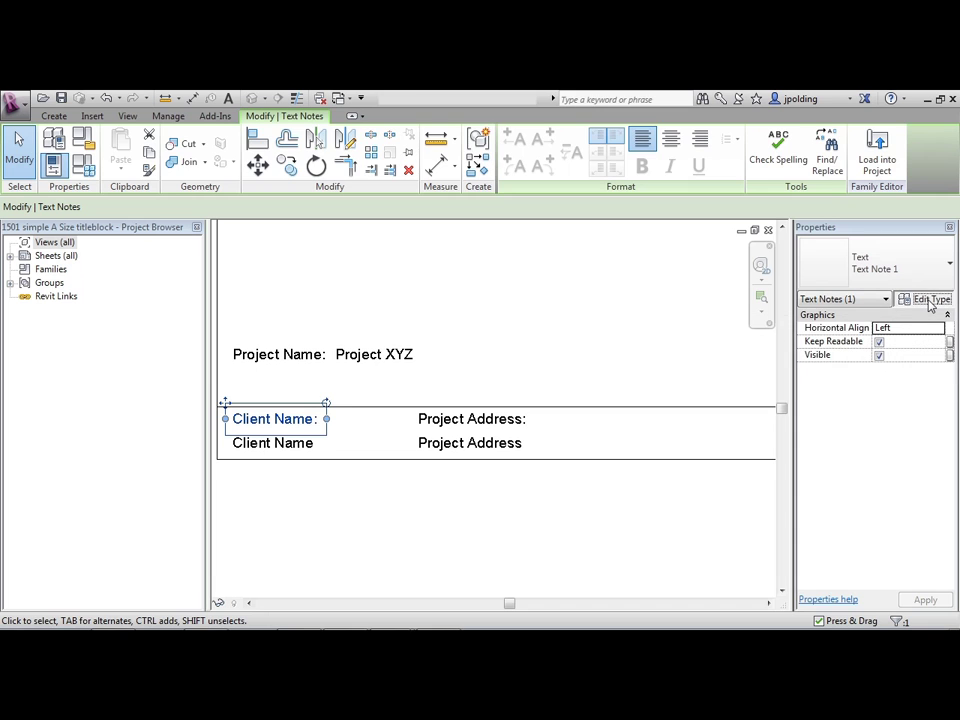
pyautogui.click(931, 300)
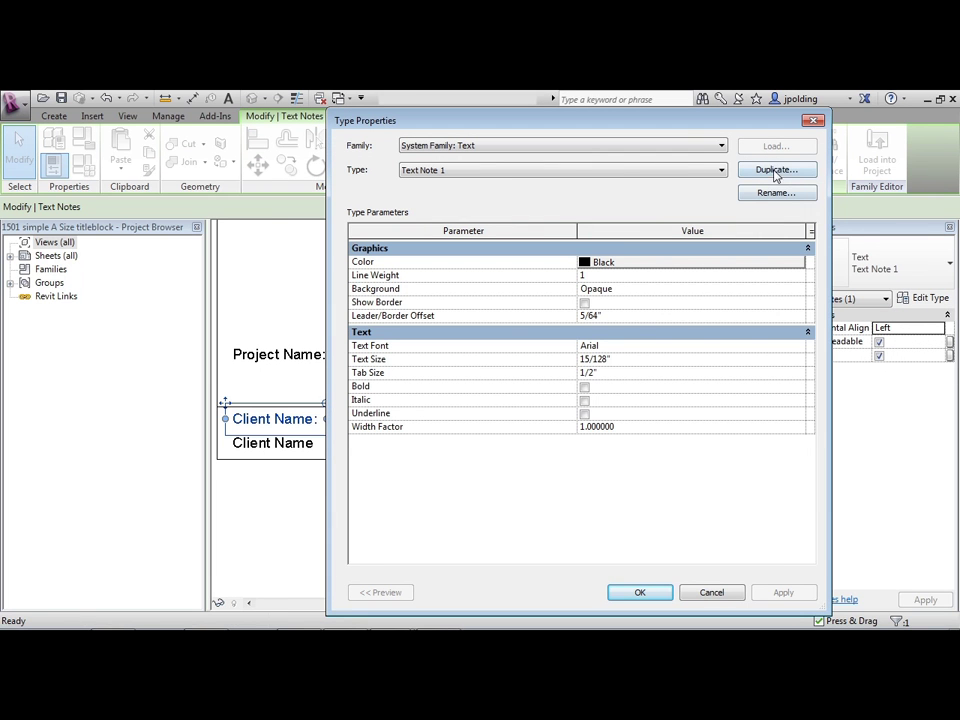
# - Try text sizes of 3/16" and 3/32" for the heading text type
pyautogui.click(645, 360)
pyautogui.write('3/16')
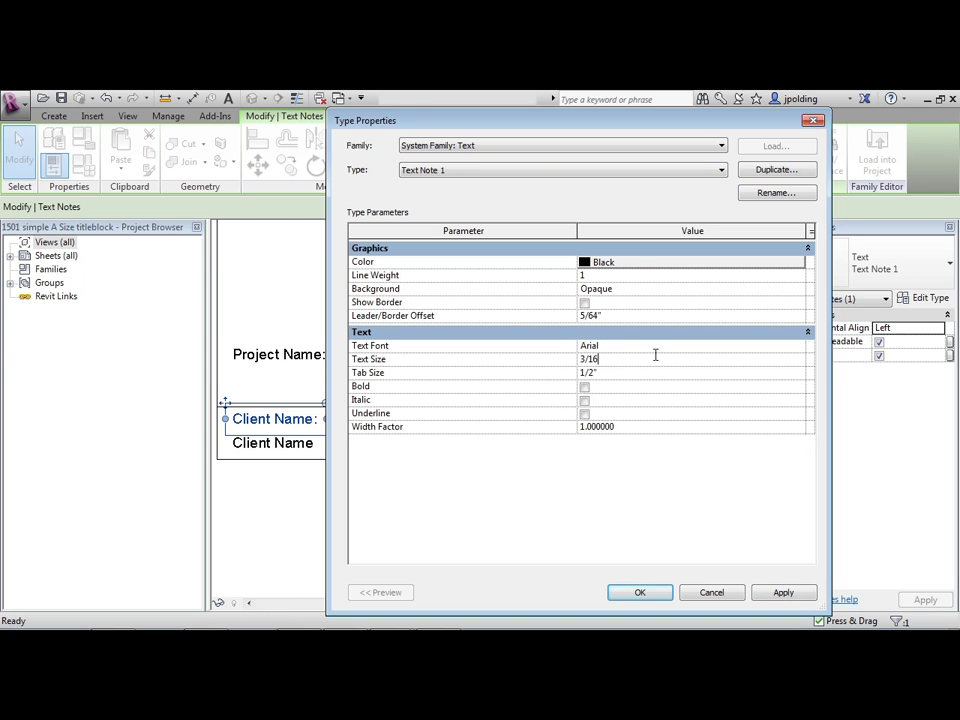
pyautogui.click(783, 593)
pyautogui.click(783, 593)
pyautogui.click(624, 359)
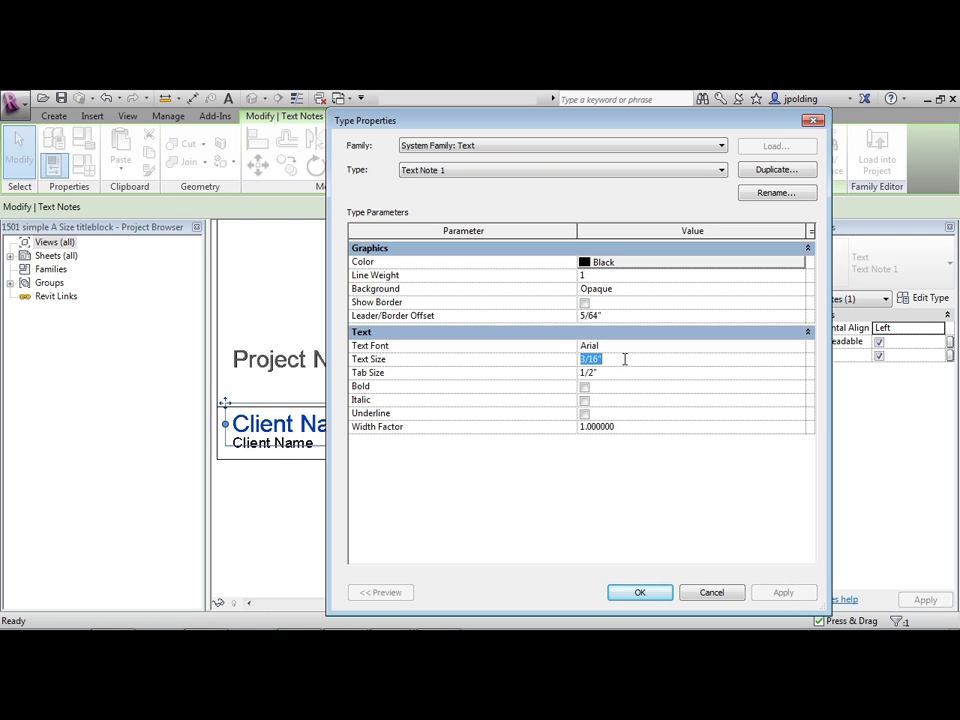
pyautogui.write('3/')
pyautogui.click(784, 593)
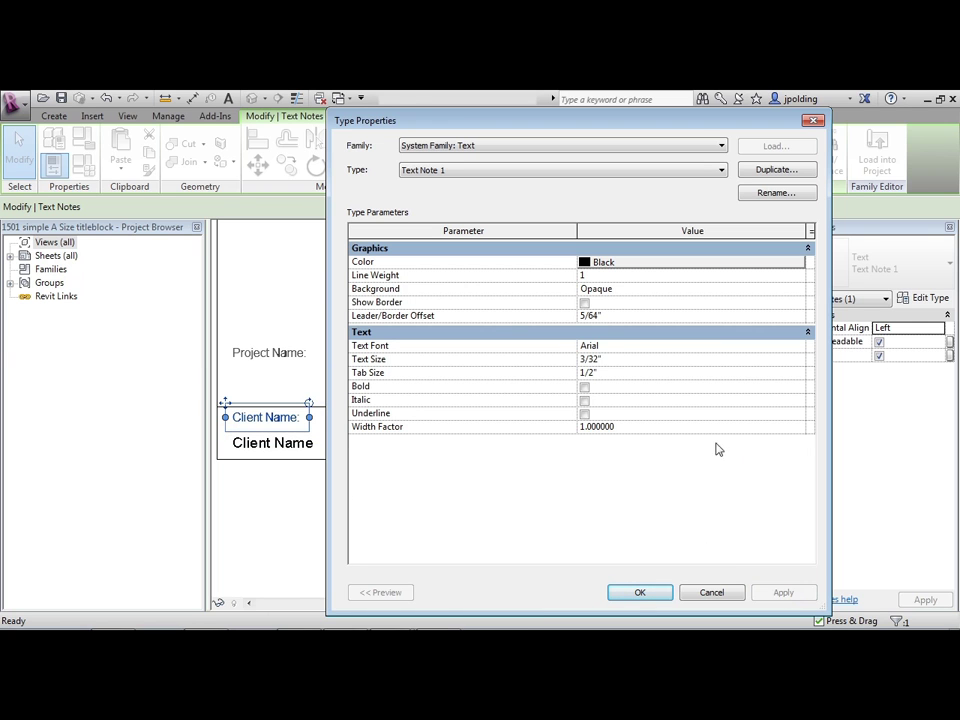
# - Set the heading text type's text size to 5/64" and accept the type properties
pyautogui.click(620, 359)
pyautogui.write('5/64')
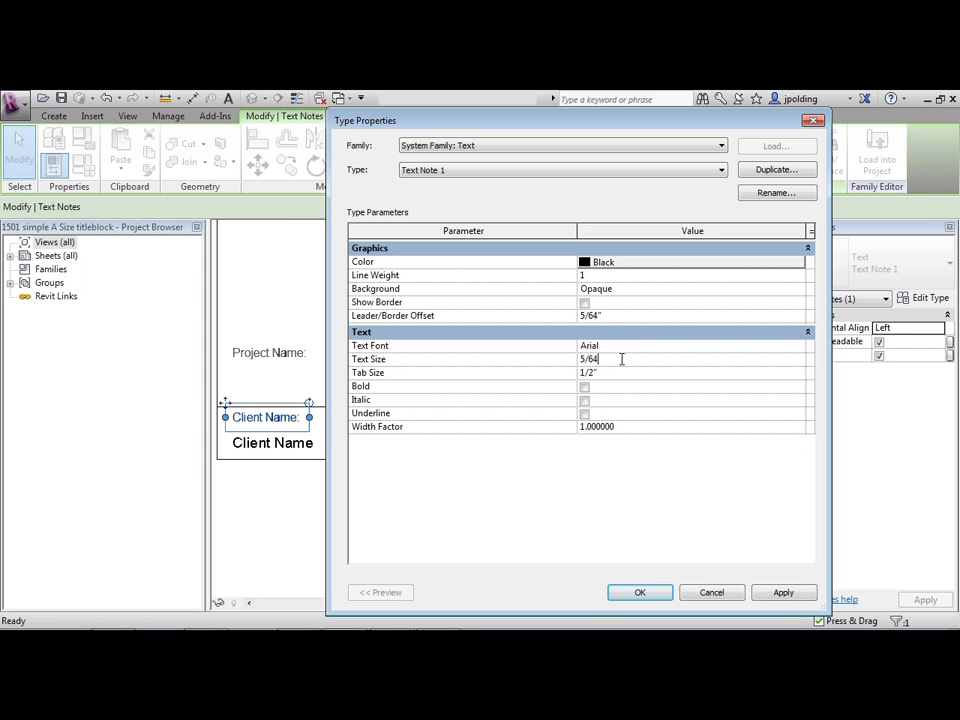
pyautogui.click(787, 597)
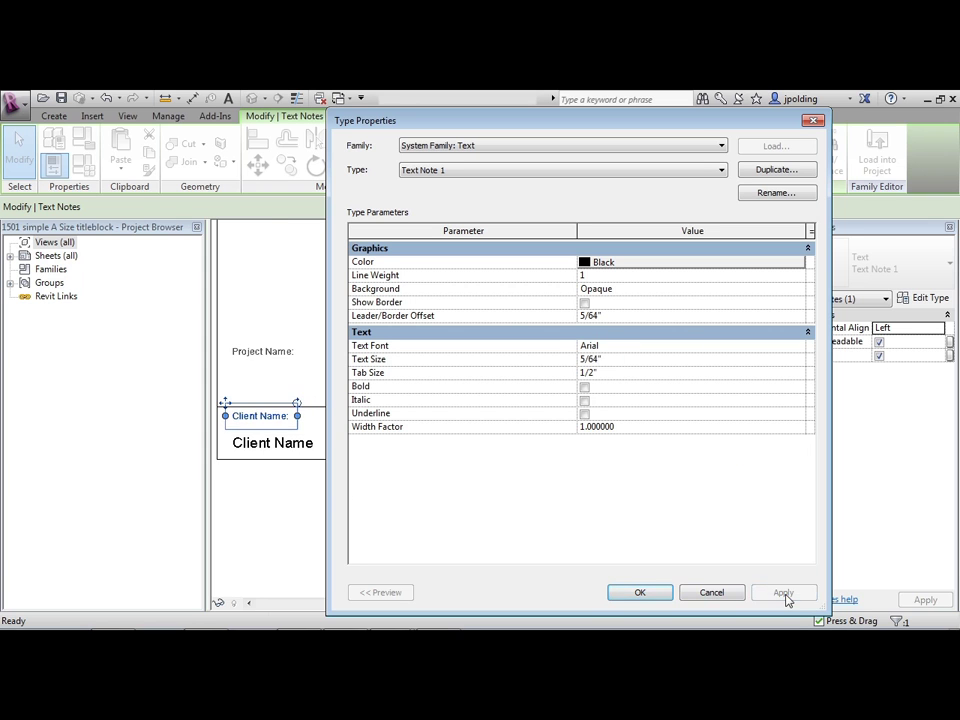
pyautogui.click(641, 593)
pyautogui.click(321, 482)
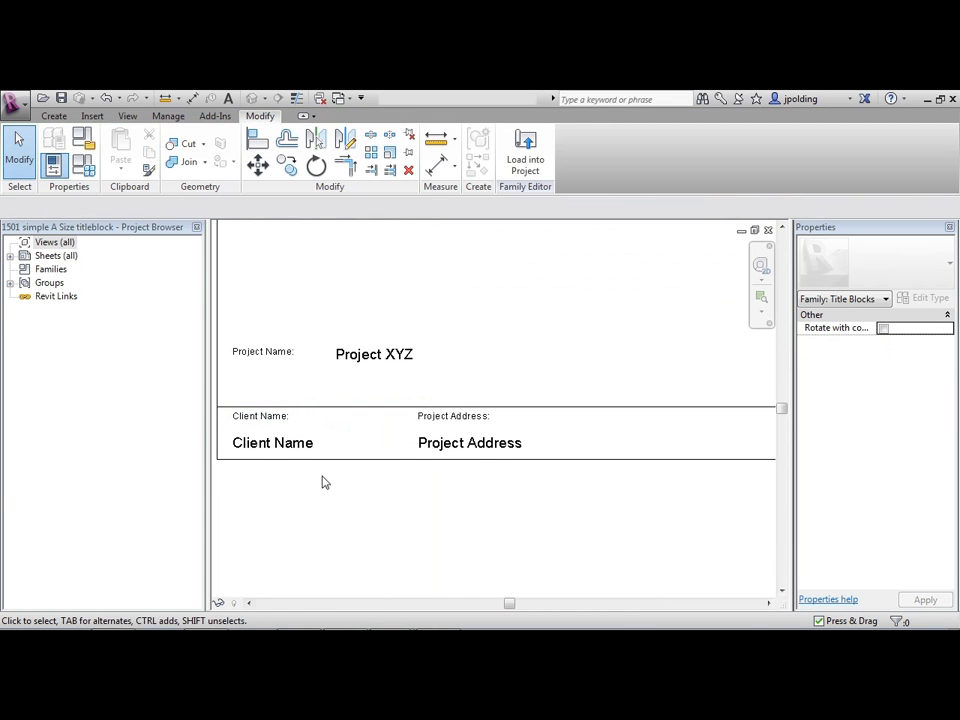
# - Duplicate the label type of the A101 sheet number as "number"
pyautogui.scroll(-3, 212, 465)
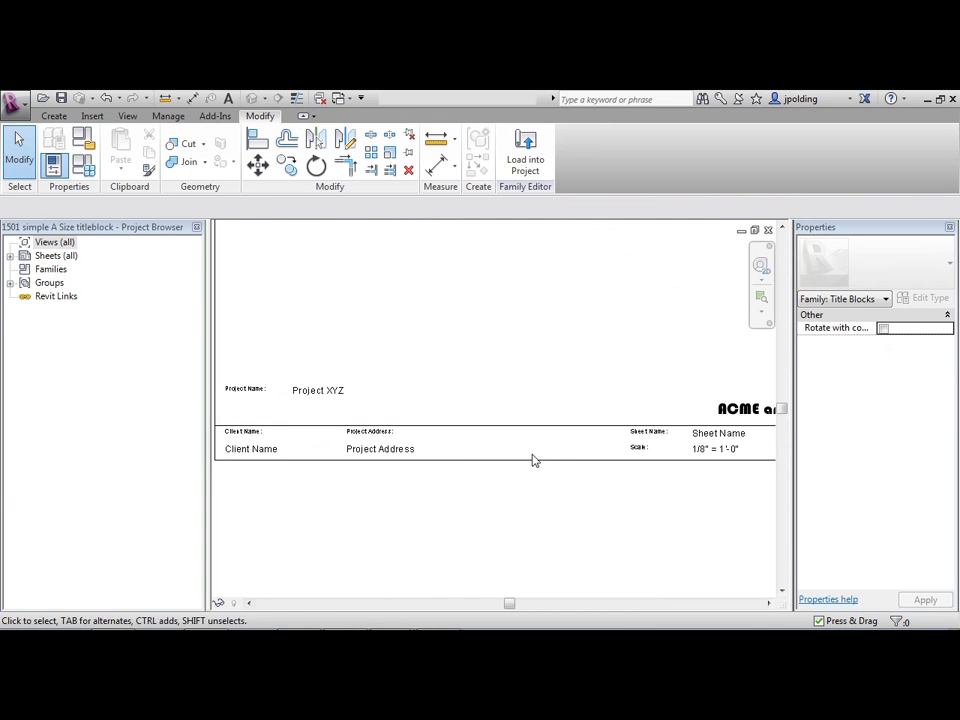
pyautogui.scroll(3, 675, 450)
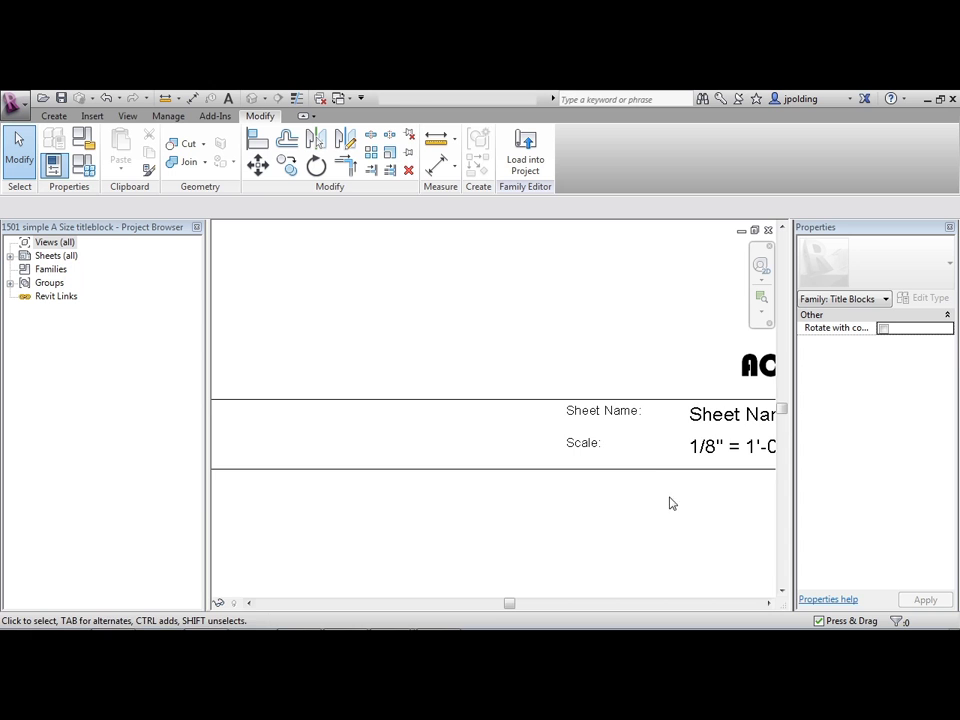
pyautogui.moveTo(671, 503); pyautogui.dragTo(457, 508, button='middle')
pyautogui.moveTo(606, 506); pyautogui.dragTo(418, 505, button='middle')
pyautogui.scroll(2, 700, 480)
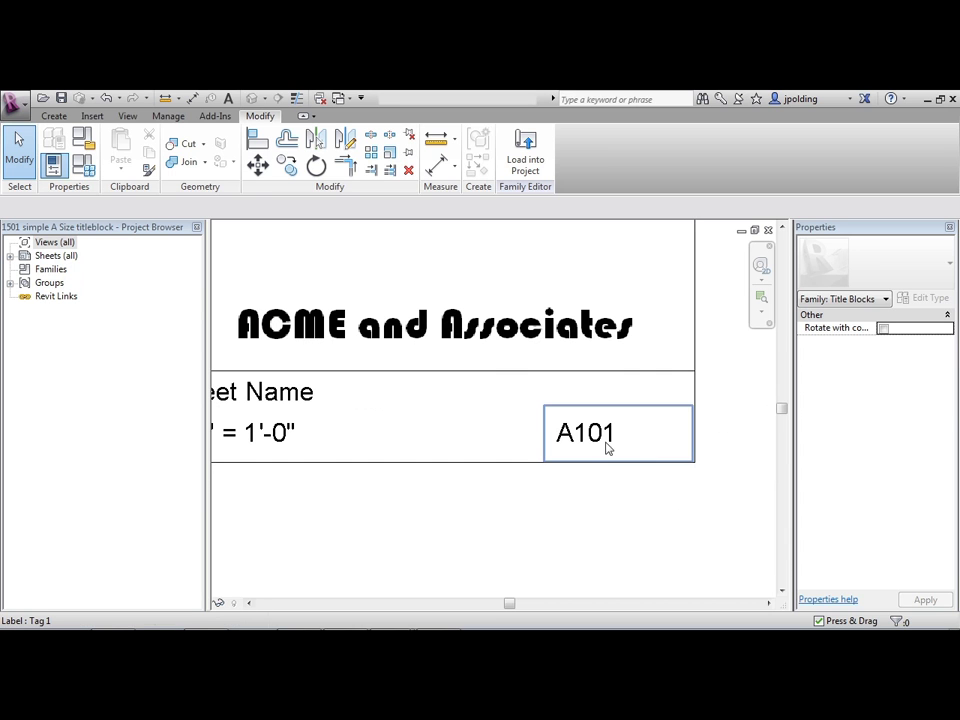
pyautogui.click(600, 440)
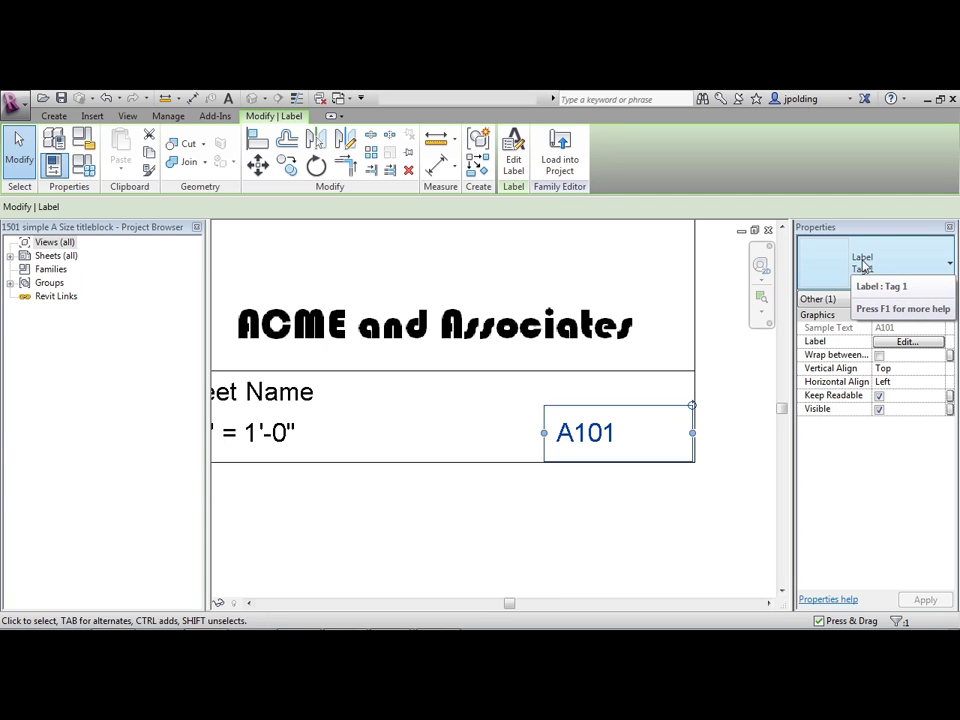
pyautogui.click(908, 298)
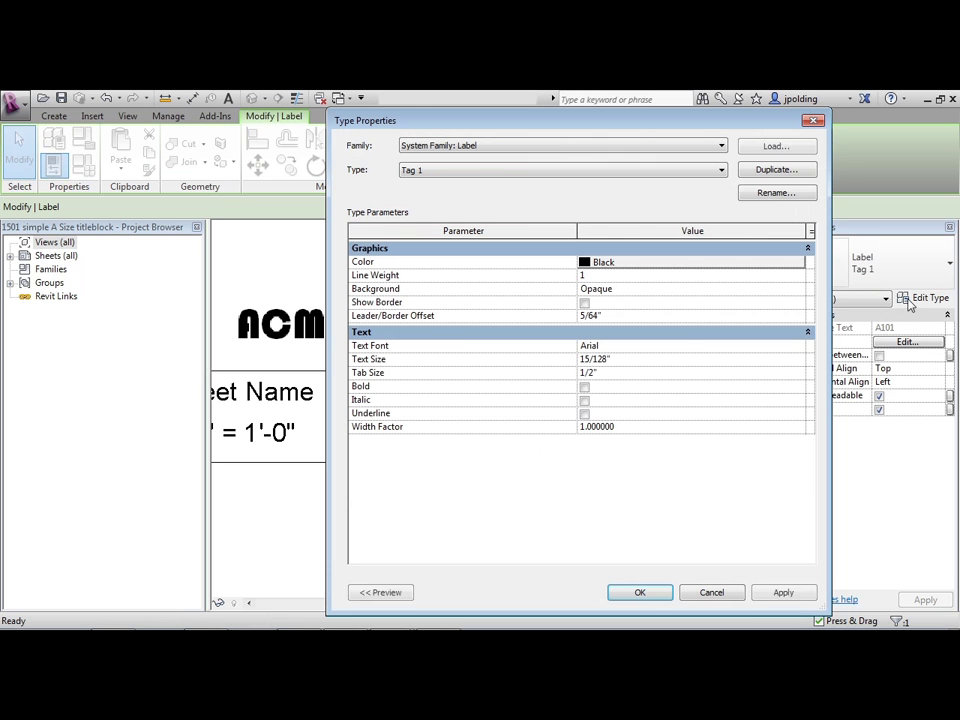
pyautogui.click(771, 172)
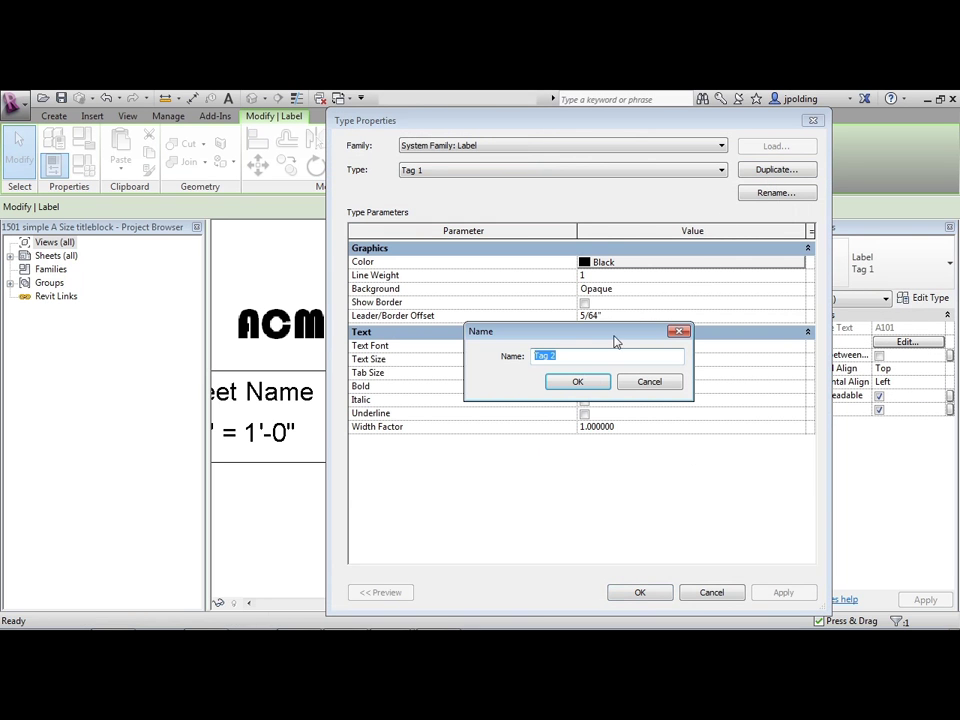
pyautogui.write('number')
pyautogui.press('Return')
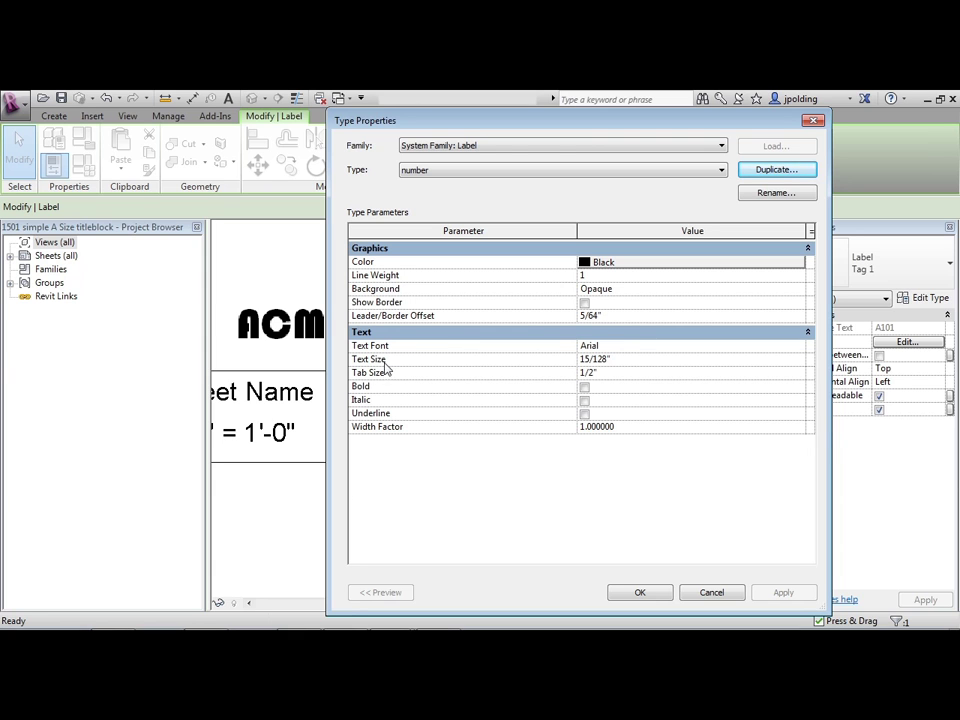
# - Set the "number" label type's text size to 1/4", make it bold and accept the type properties
pyautogui.click(616, 372)
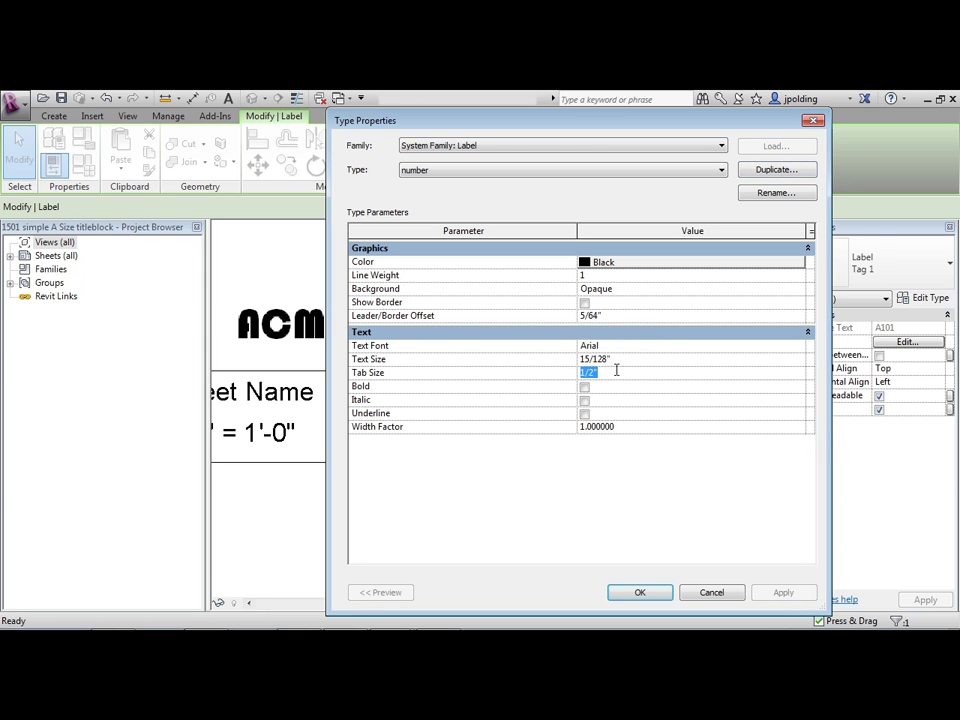
pyautogui.click(623, 360)
pyautogui.write('1/4"')
pyautogui.press('Return')
pyautogui.click(586, 390)
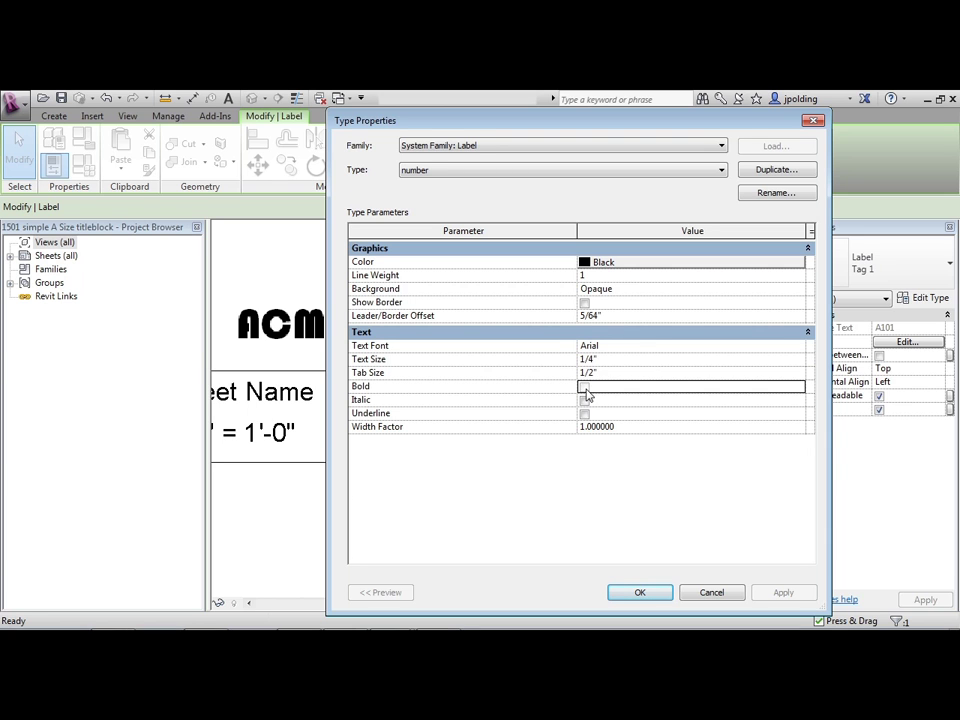
pyautogui.click(585, 387)
pyautogui.click(645, 590)
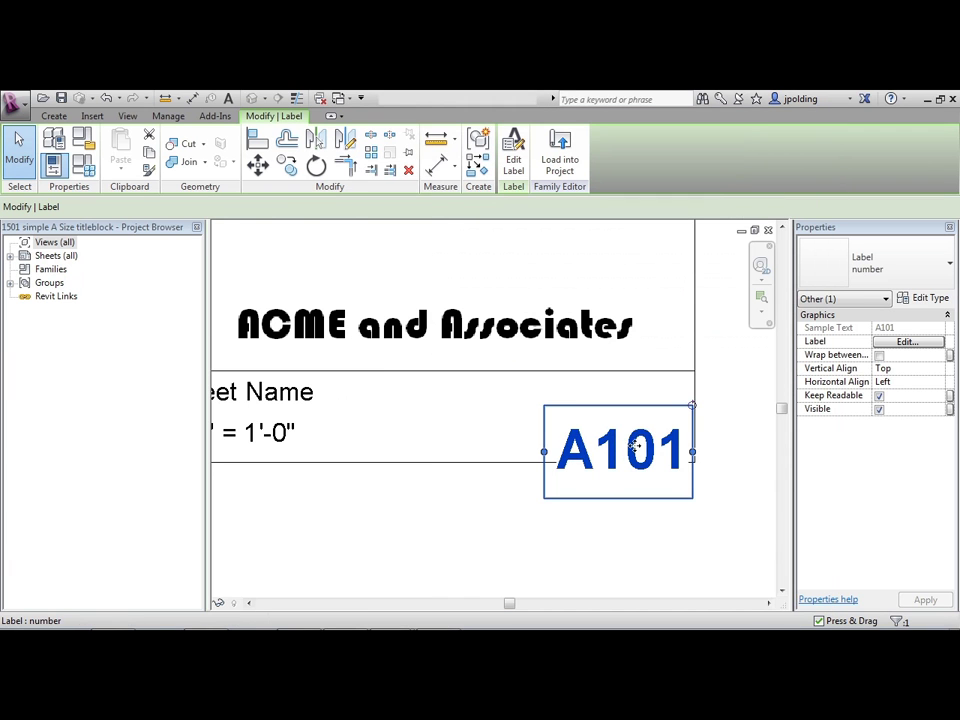
# - Set the A101 label's horizontal alignment to Right and widen its text box toward the left
pyautogui.click(942, 383)
pyautogui.click(879, 418)
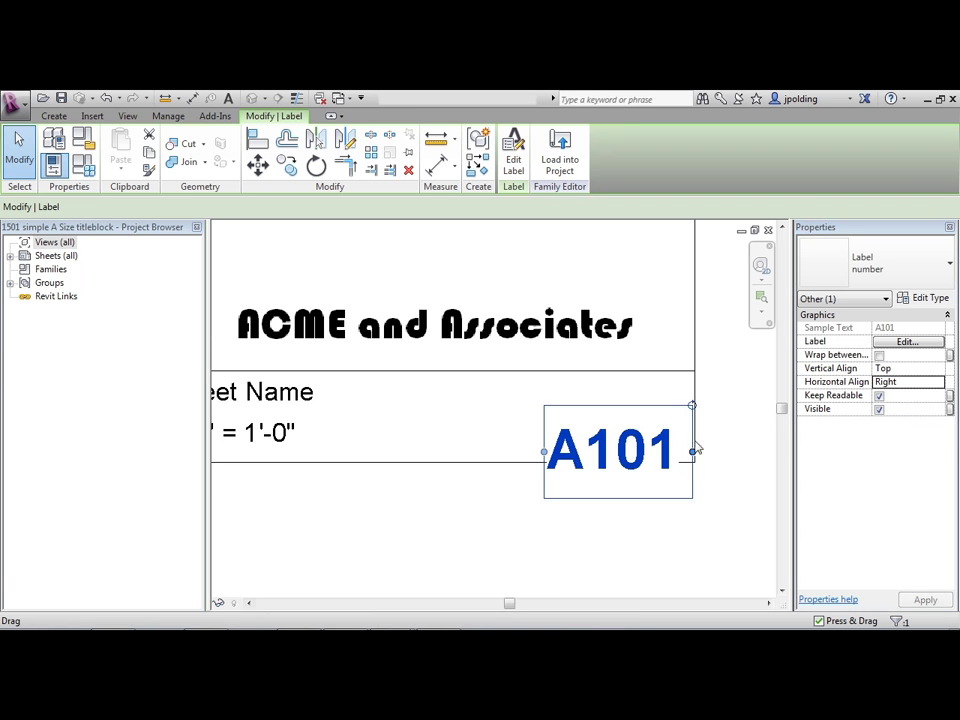
pyautogui.moveTo(545, 452); pyautogui.dragTo(457, 452)
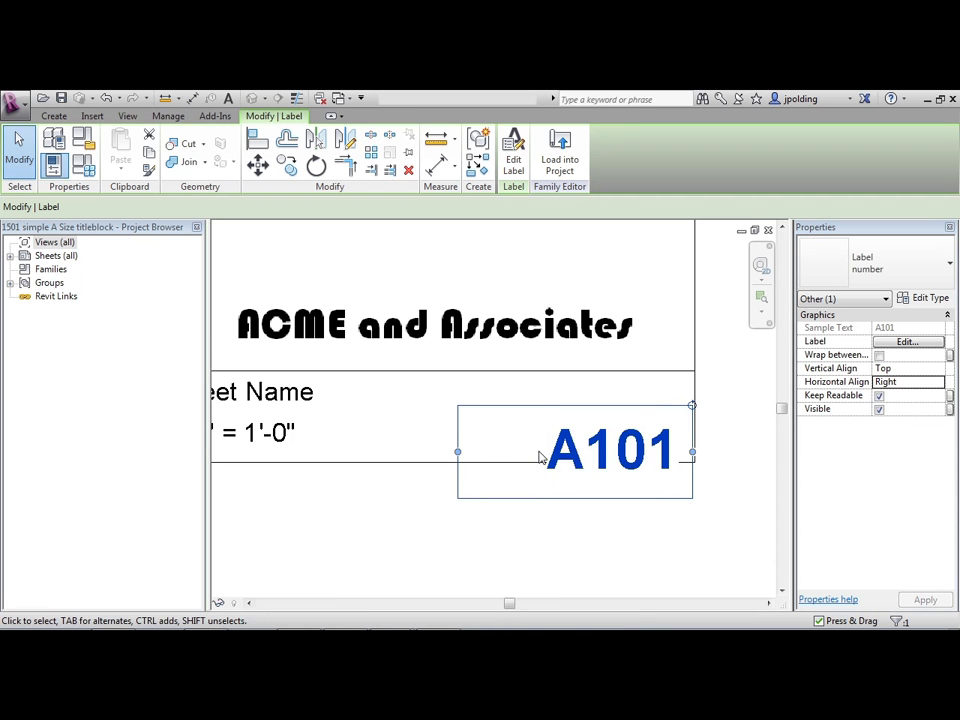
# - Set the A101 label's vertical alignment to Bottom and position it inside the lower-right corner of the title block strip
pyautogui.click(940, 369)
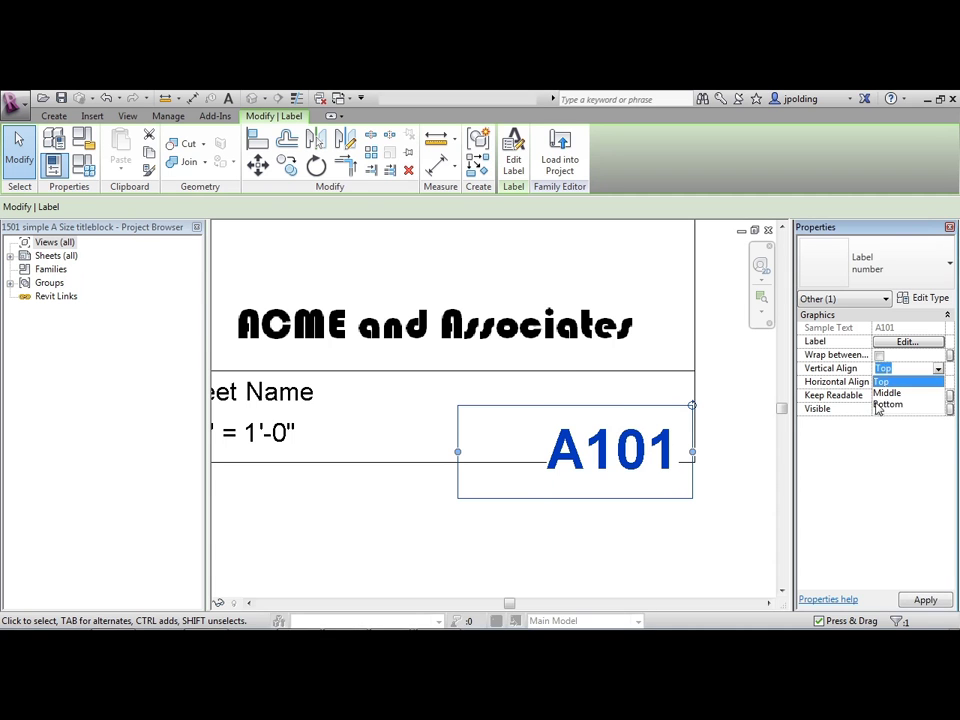
pyautogui.click(872, 405)
pyautogui.moveTo(628, 434); pyautogui.dragTo(630, 484)
pyautogui.click(714, 474)
pyautogui.scroll(-2, 722, 476)
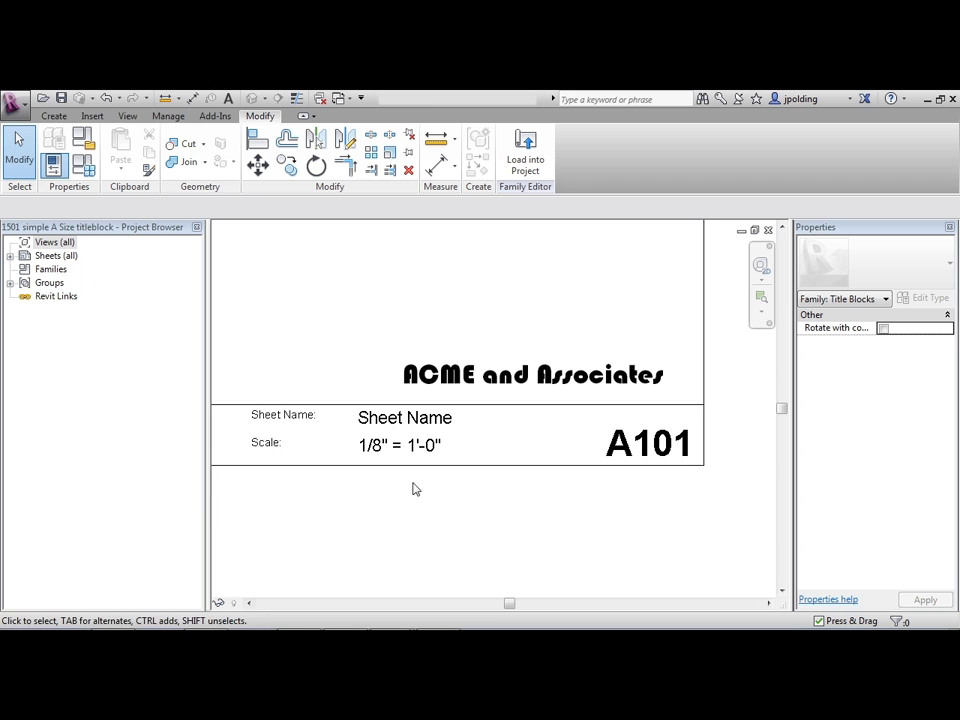
# - Nudge the Client Name label slightly down and move the "Client Name:" heading down to sit directly above it
pyautogui.moveTo(416, 489); pyautogui.dragTo(671, 471, button='middle')
pyautogui.scroll(-3, 328, 486)
pyautogui.scroll(3, 279, 467)
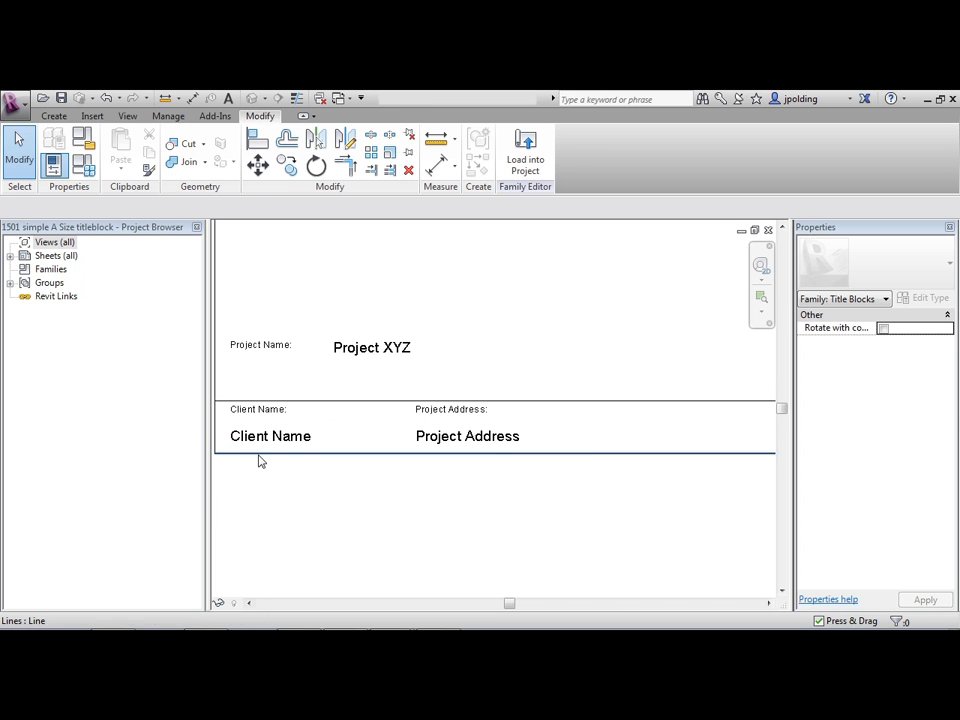
pyautogui.scroll(2, 260, 458)
pyautogui.click(313, 435)
pyautogui.moveTo(315, 452); pyautogui.dragTo(395, 447, button='middle')
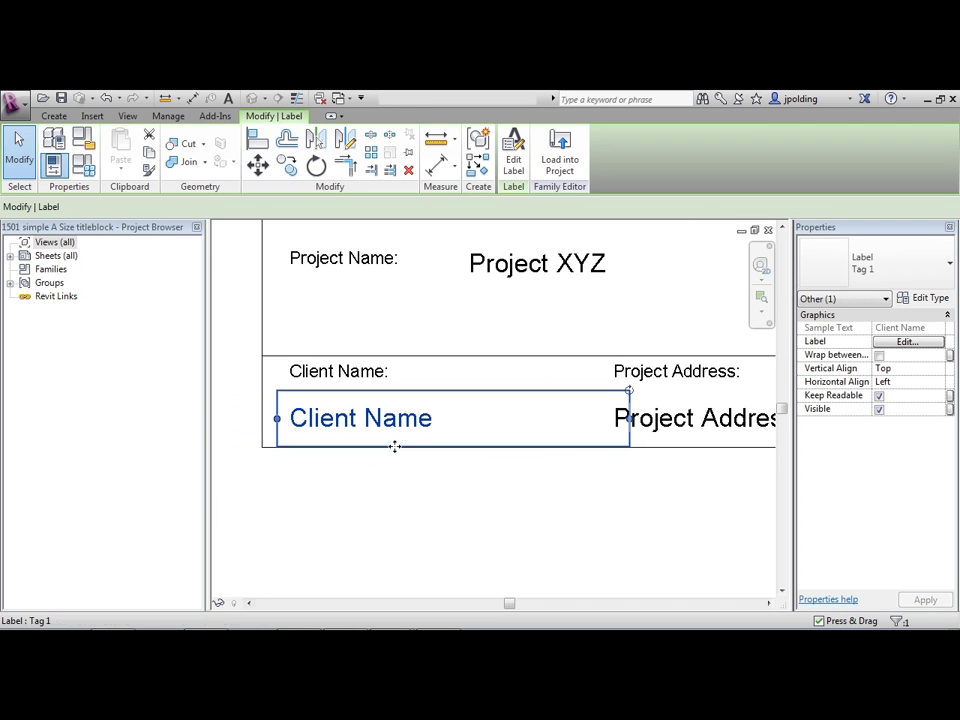
pyautogui.click(332, 369)
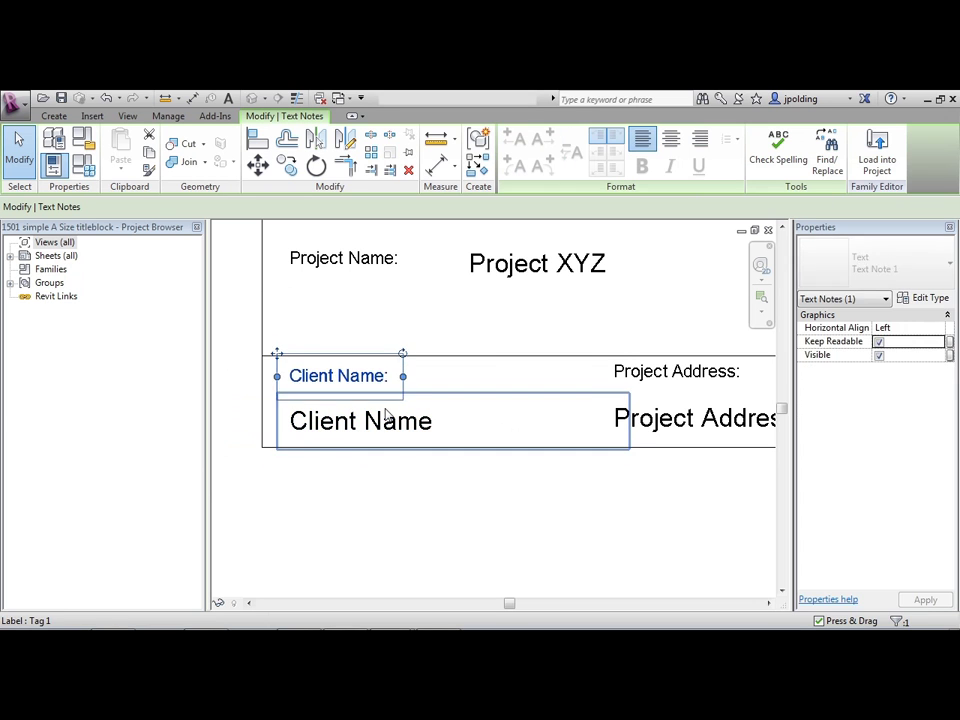
pyautogui.press('Down')
pyautogui.press('Down')
pyautogui.press('Down')
pyautogui.press('Down')
pyautogui.press('Right')
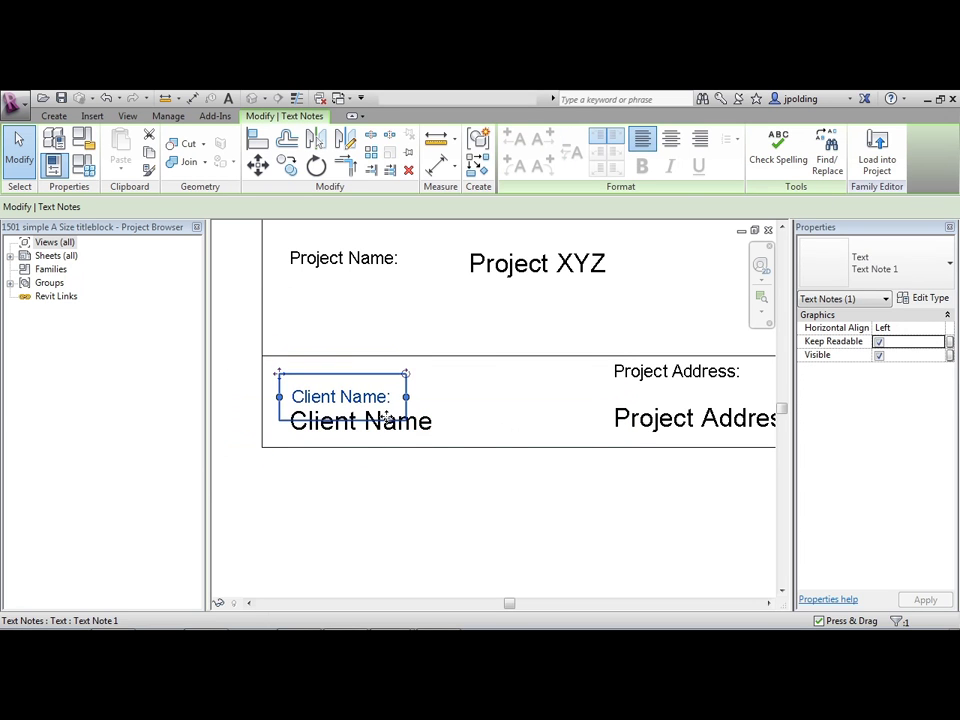
# - Move the "Project Address:" heading and Project Address label down in line with the client name texts
pyautogui.click(635, 384)
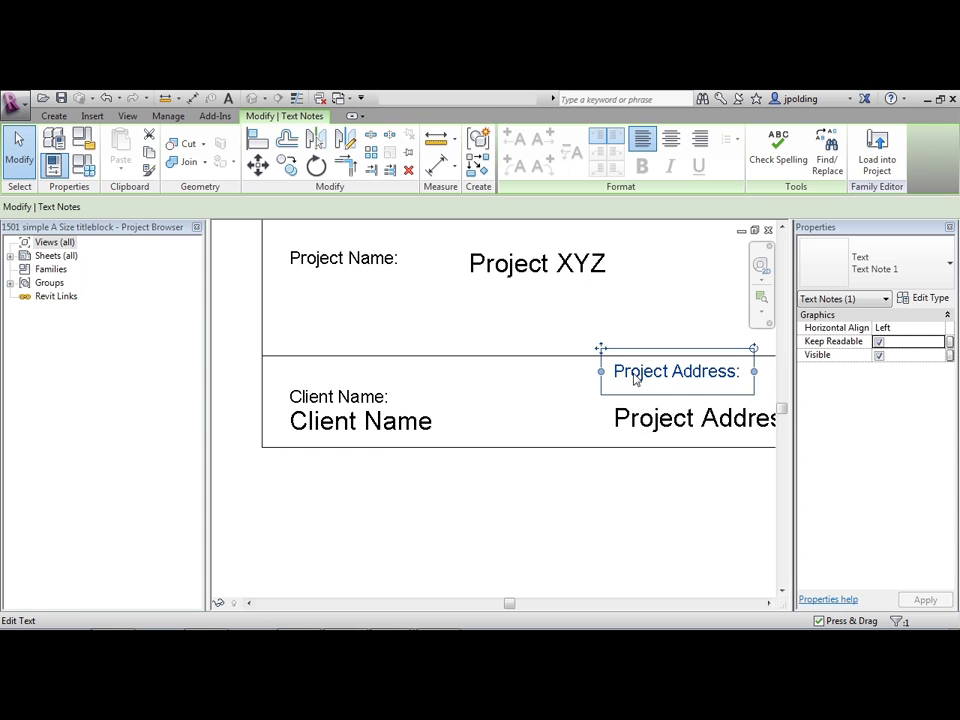
pyautogui.moveTo(600, 348); pyautogui.dragTo(600, 373)
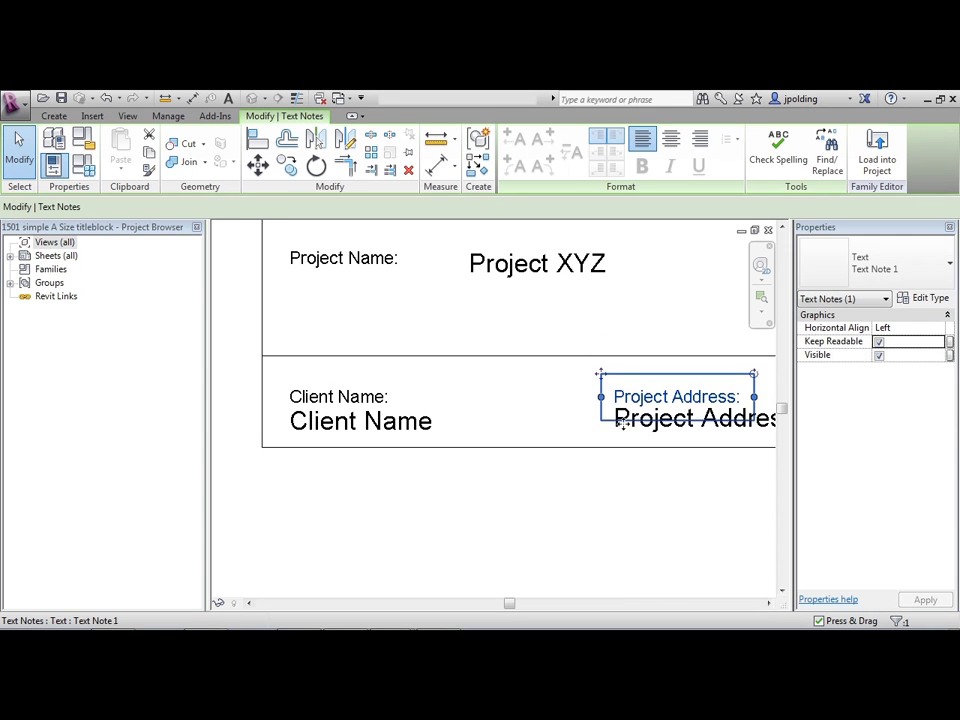
pyautogui.click(615, 424)
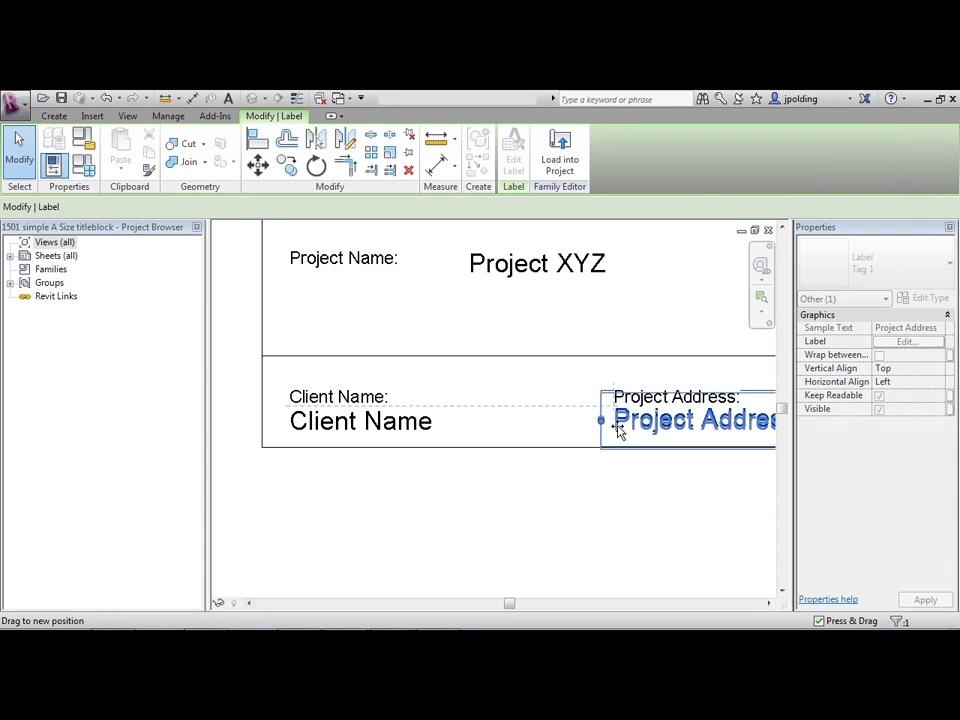
pyautogui.scroll(-2, 559, 477)
pyautogui.click(559, 477)
# - Move the "Sheet Name:" and "Scale:" headings right, closer to their labels
pyautogui.scroll(-2, 49, 450)
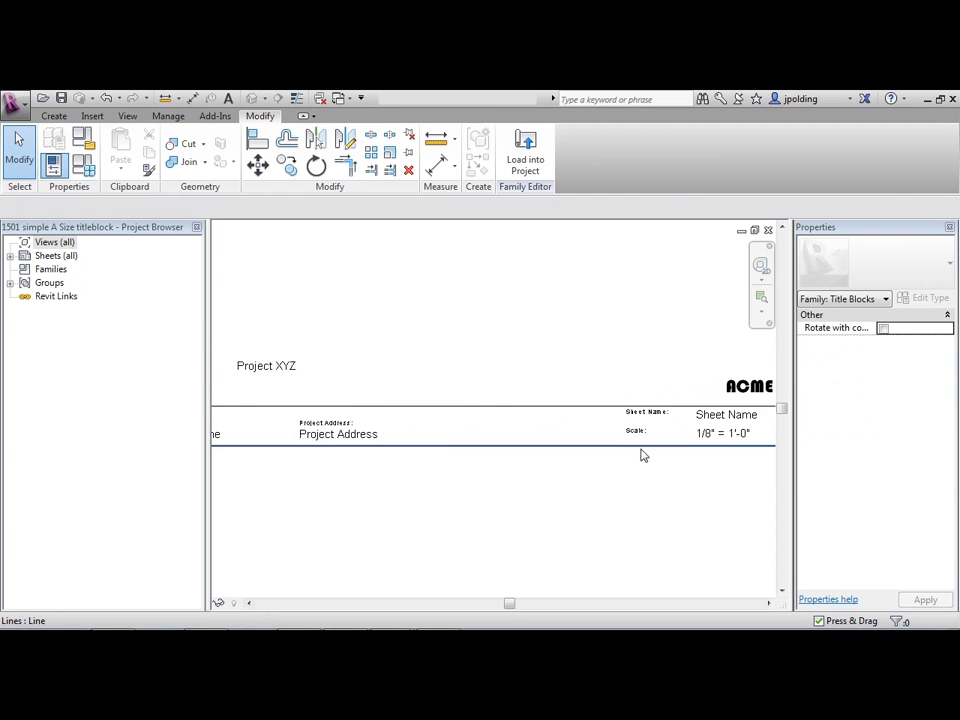
pyautogui.scroll(2, 643, 455)
pyautogui.moveTo(713, 446); pyautogui.dragTo(493, 448, button='middle')
pyautogui.scroll(1, 437, 437)
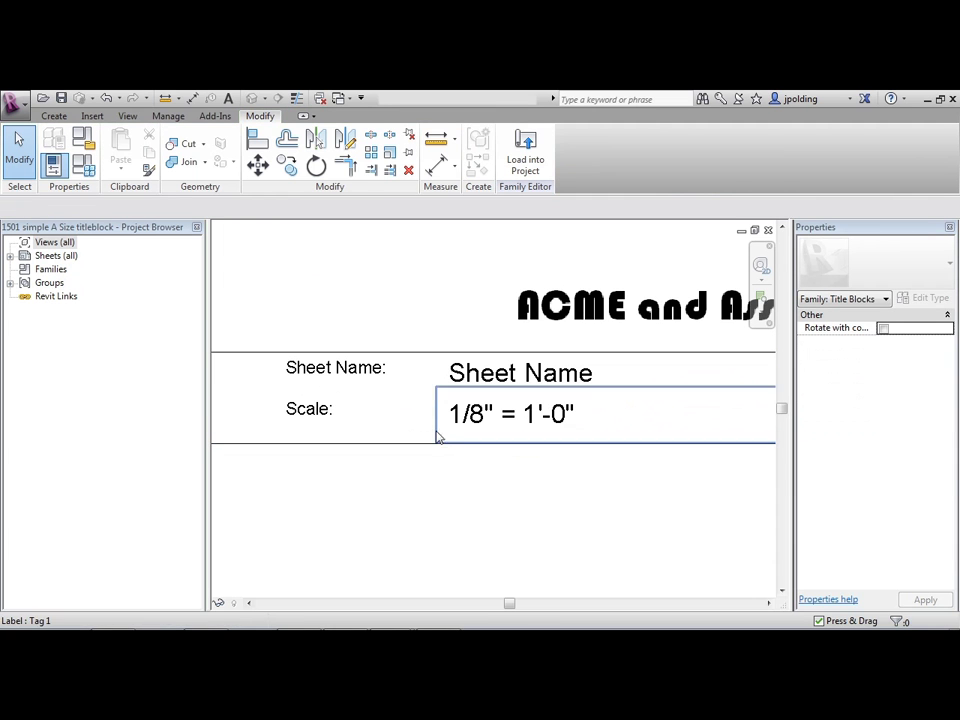
pyautogui.click(321, 412)
pyautogui.click(343, 376)
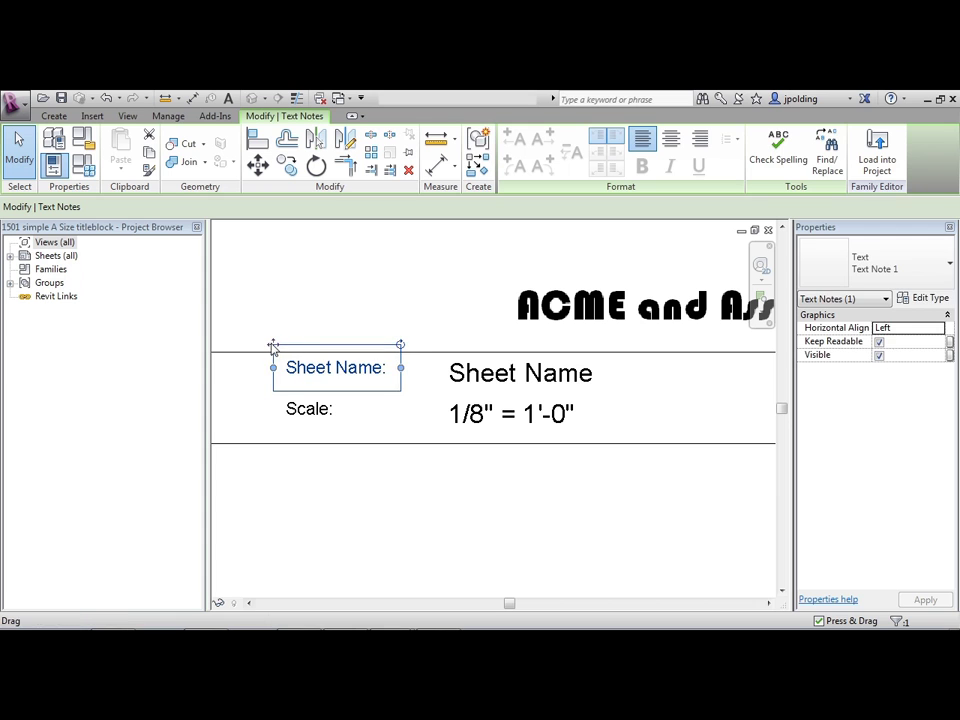
pyautogui.moveTo(272, 346); pyautogui.dragTo(330, 346)
pyautogui.click(306, 408)
pyautogui.moveTo(273, 386); pyautogui.dragTo(337, 388)
pyautogui.click(373, 306)
pyautogui.scroll(-2, 369, 335)
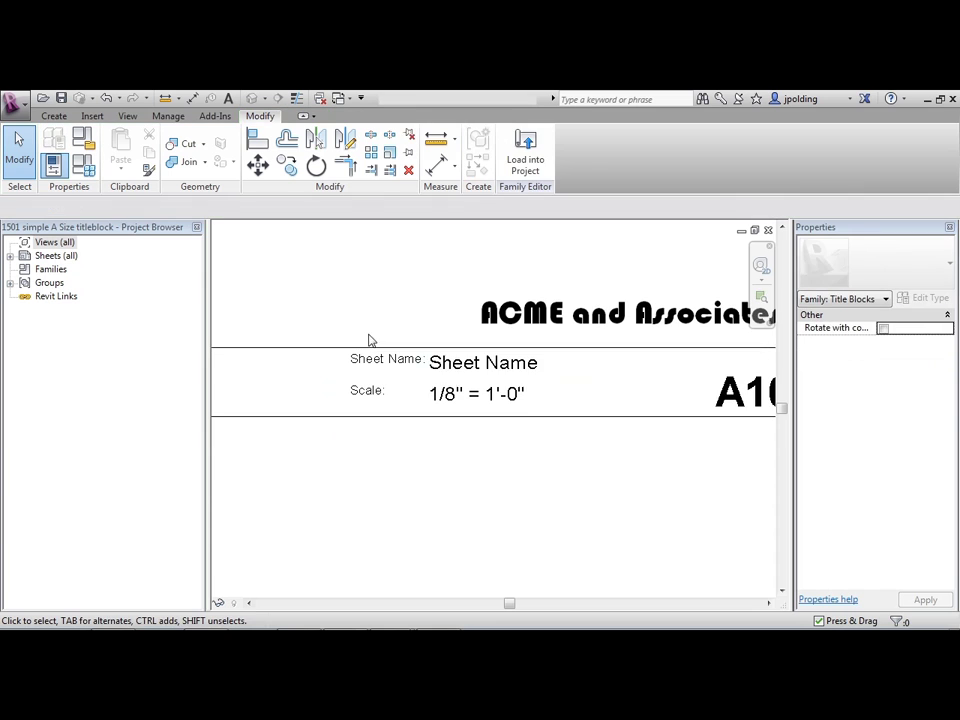
# - Narrow the Sheet Name label from both sides and shift the scale label right to line up with it
pyautogui.click(461, 369)
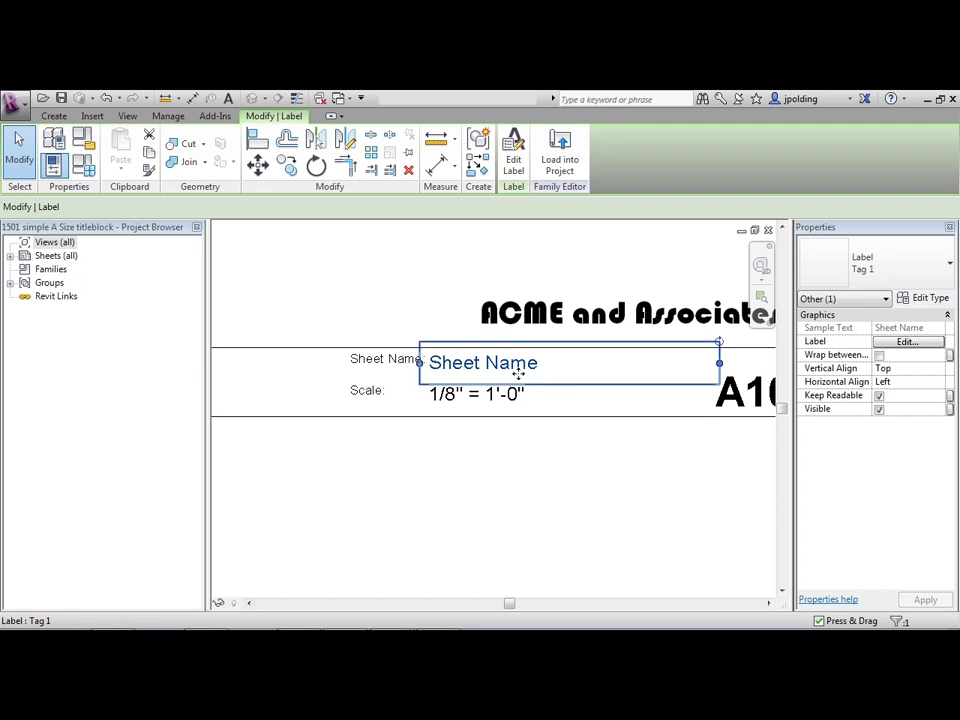
pyautogui.moveTo(419, 368); pyautogui.dragTo(430, 368)
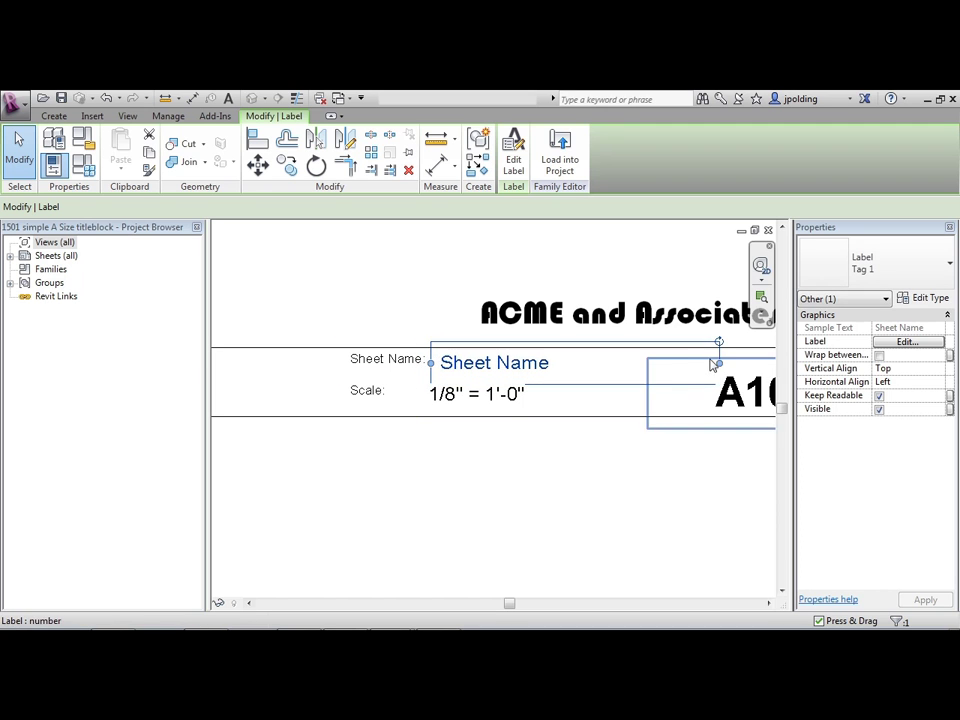
pyautogui.moveTo(719, 362); pyautogui.dragTo(695, 362)
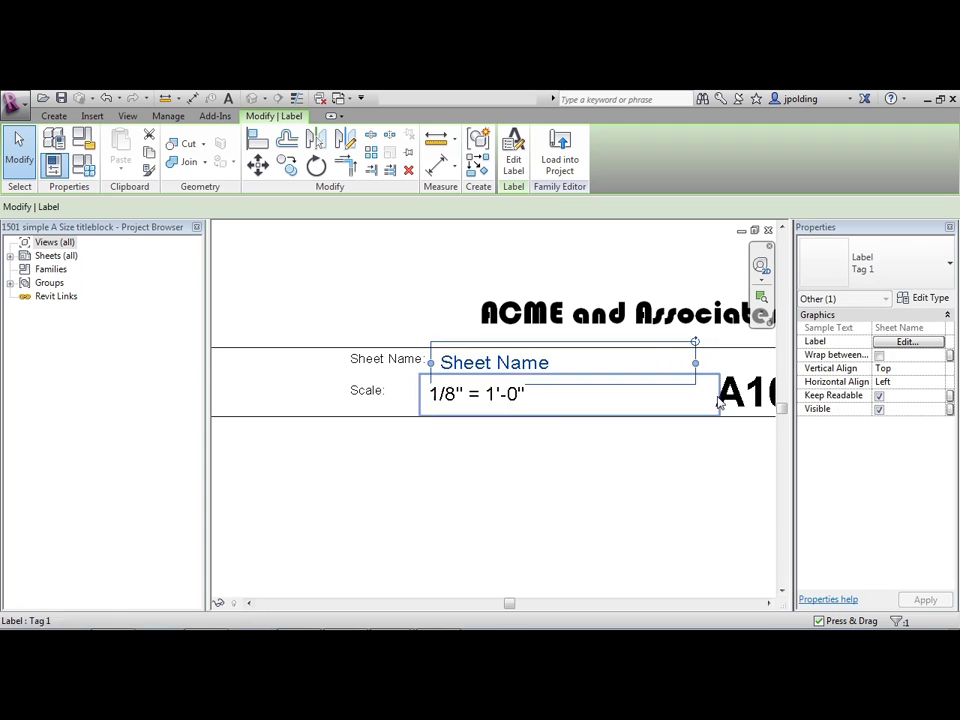
pyautogui.click(536, 444)
pyautogui.click(553, 394)
pyautogui.moveTo(452, 391)
pyautogui.mouseDown()
pyautogui.moveTo(476, 401)
pyautogui.moveTo(465, 396)
pyautogui.mouseUp()
pyautogui.click(480, 445)
pyautogui.scroll(-1, 666, 420)
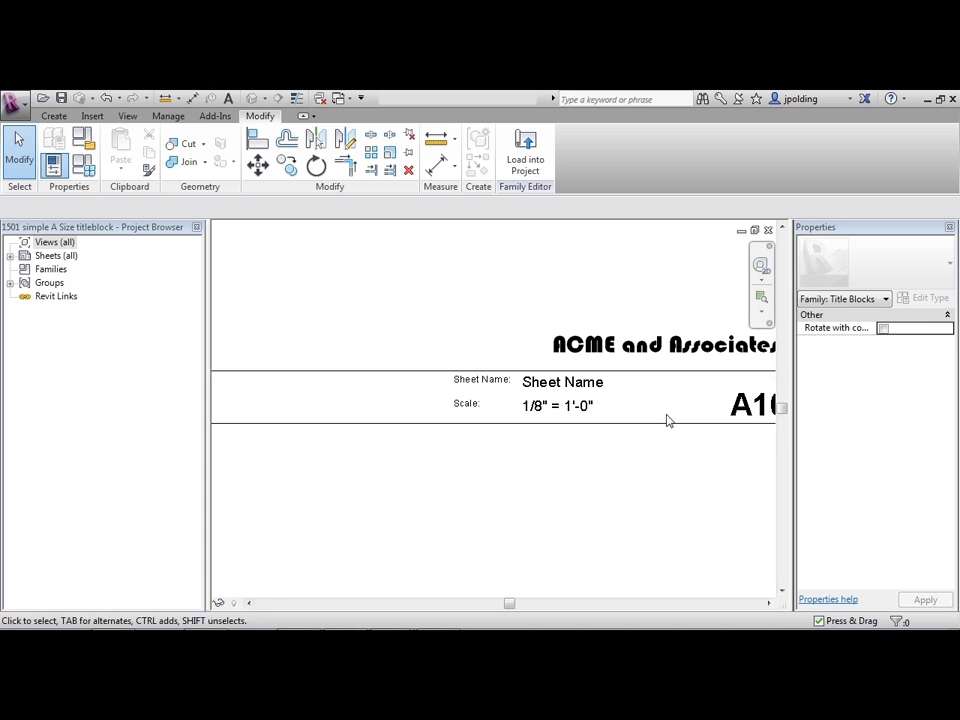
# - Nudge the "Sheet Name:" heading down level with its label and select the "Scale:" heading
pyautogui.scroll(2, 486, 452)
pyautogui.click(500, 373)
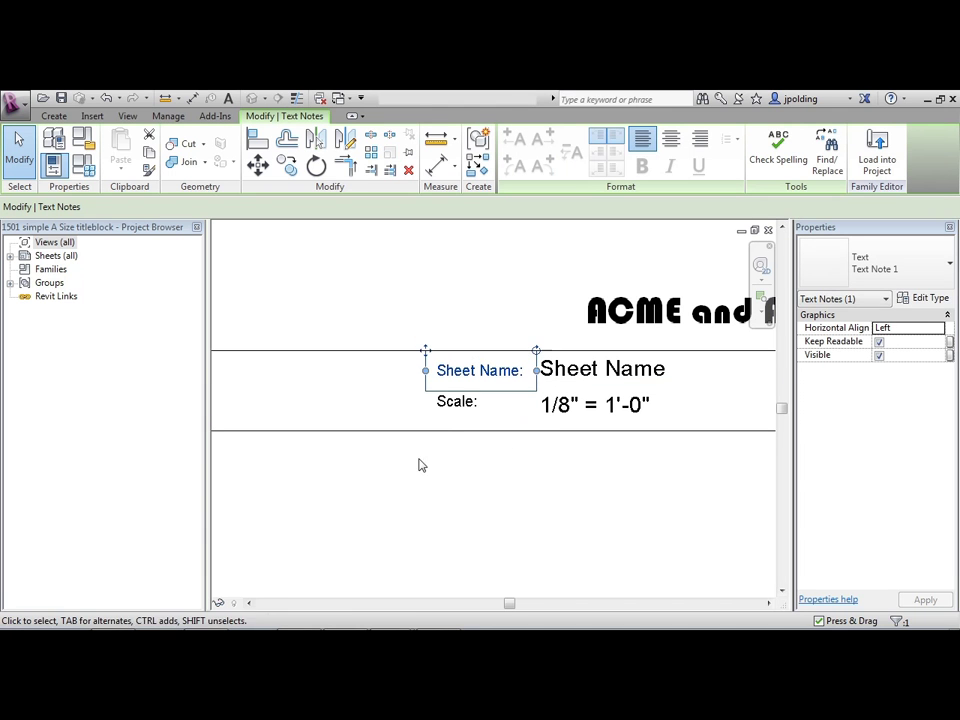
pyautogui.click(455, 401)
# - Move the "Project Name:" heading down below the separator line, directly above the "Client Name:" heading
pyautogui.moveTo(378, 470); pyautogui.dragTo(707, 456, button='middle')
pyautogui.scroll(-2, 589, 446)
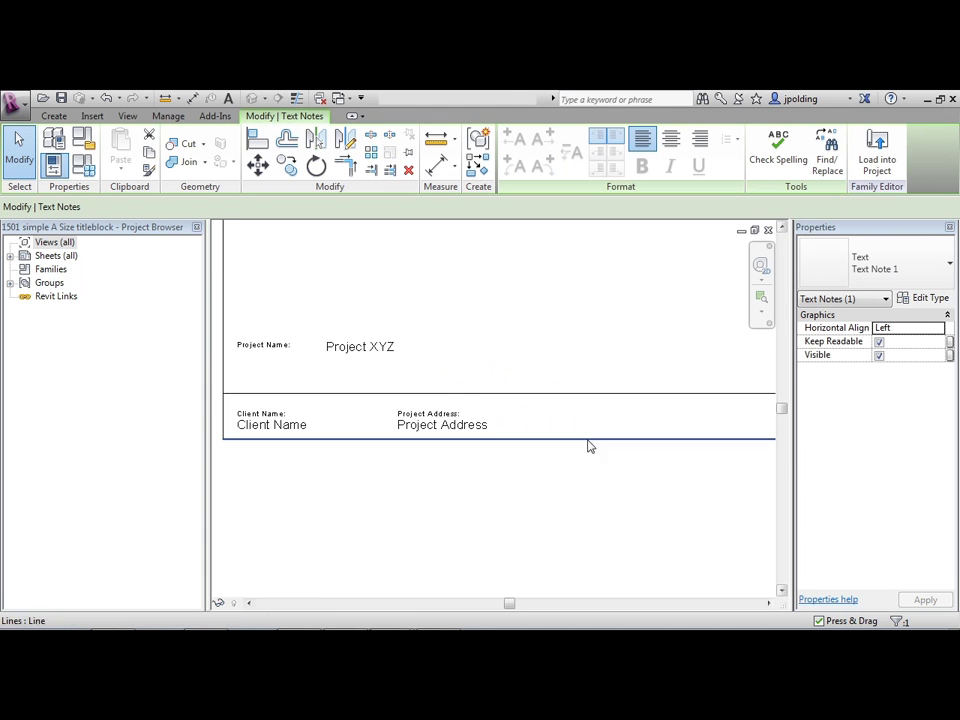
pyautogui.scroll(3, 446, 450)
pyautogui.scroll(-3, 436, 450)
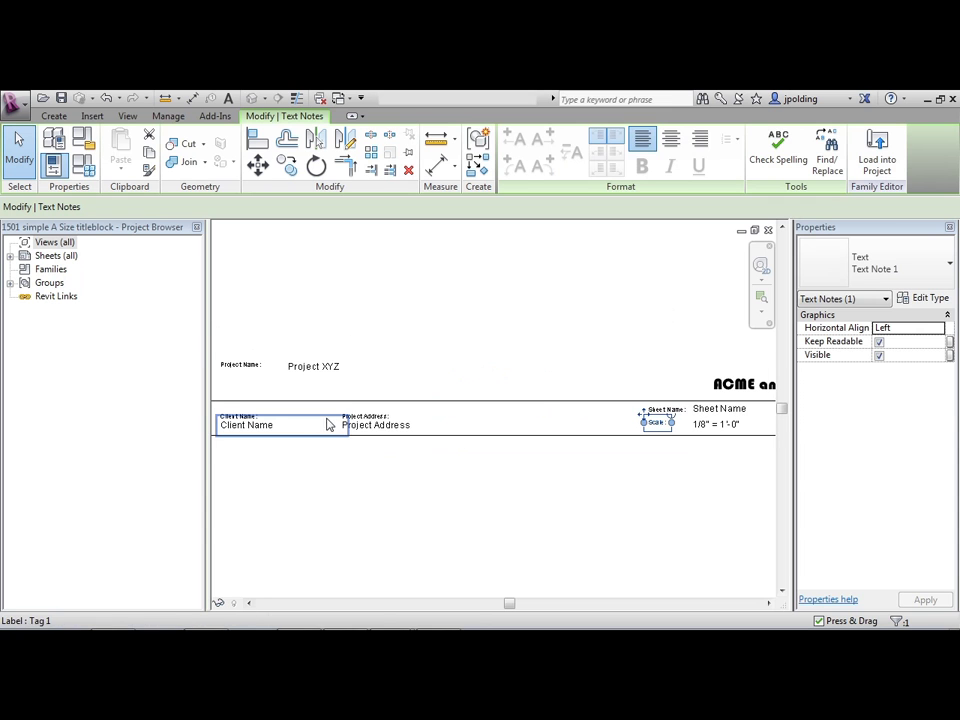
pyautogui.click(356, 432)
pyautogui.click(313, 388)
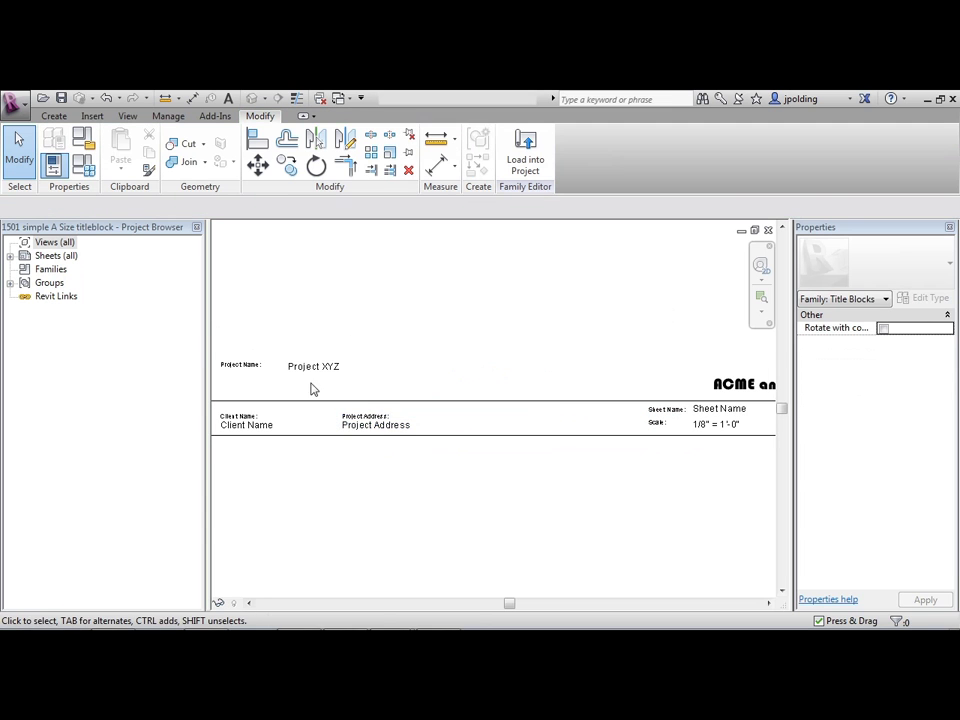
pyautogui.moveTo(313, 388); pyautogui.dragTo(375, 403, button='middle')
pyautogui.scroll(2, 328, 371)
pyautogui.moveTo(257, 332); pyautogui.dragTo(560, 376)
pyautogui.keyDown('ctrl'); pyautogui.moveTo(289, 345); pyautogui.dragTo(289, 398); pyautogui.keyUp('ctrl')
# - Move the Project XYZ label down below the separator line, just to the right of the "Project Name:" heading
pyautogui.click(405, 342)
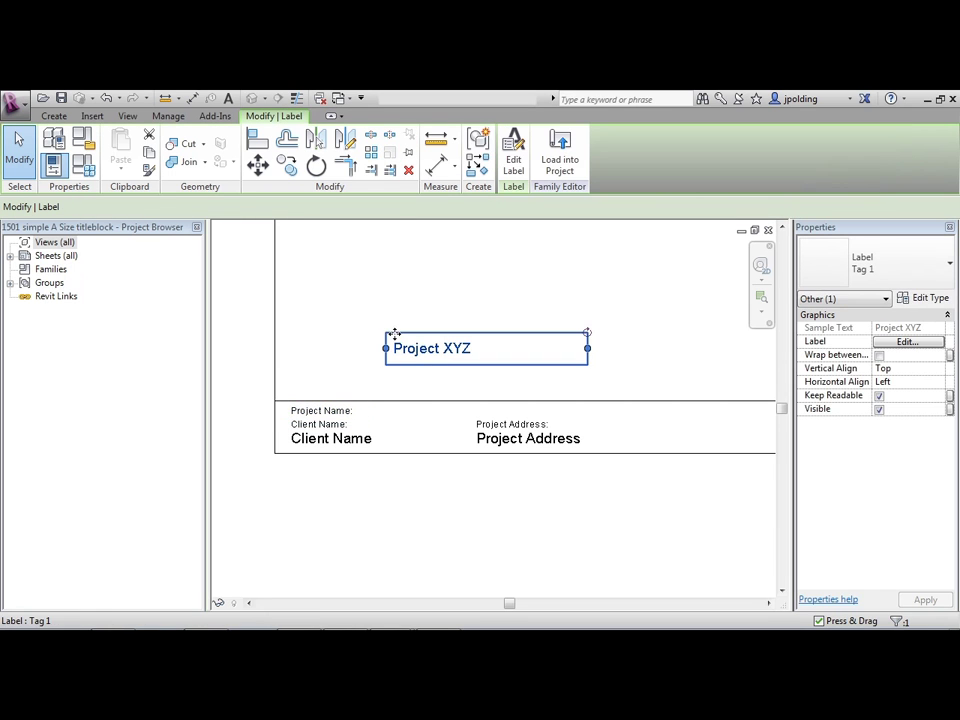
pyautogui.scroll(2, 414, 418)
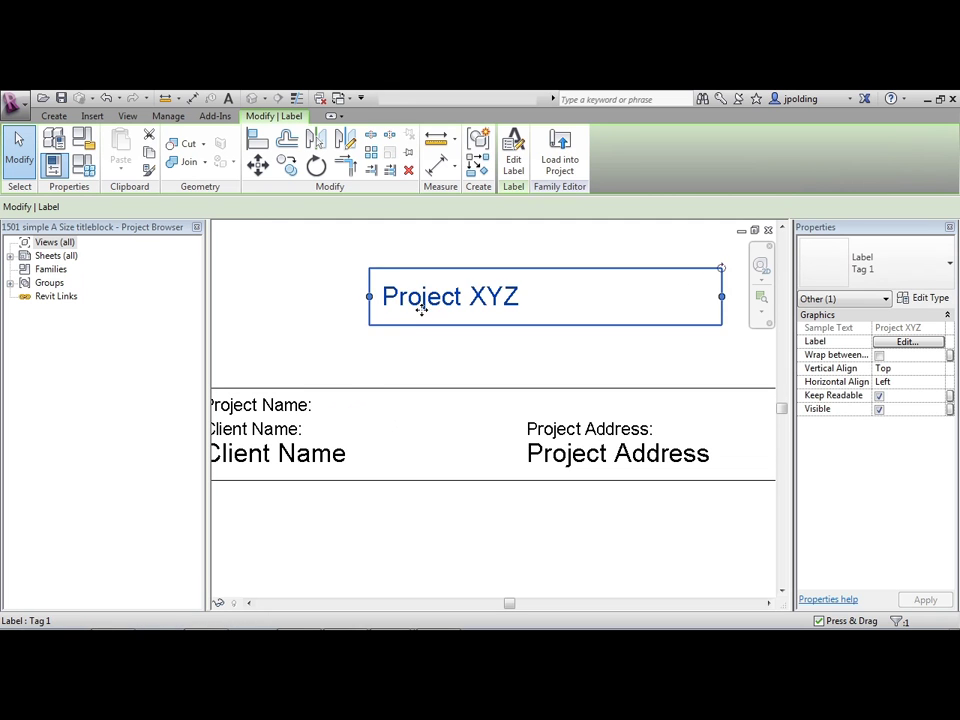
pyautogui.keyDown('ctrl'); pyautogui.moveTo(422, 302); pyautogui.dragTo(371, 416); pyautogui.keyUp('ctrl')
pyautogui.click(499, 450)
pyautogui.scroll(-2, 486, 460)
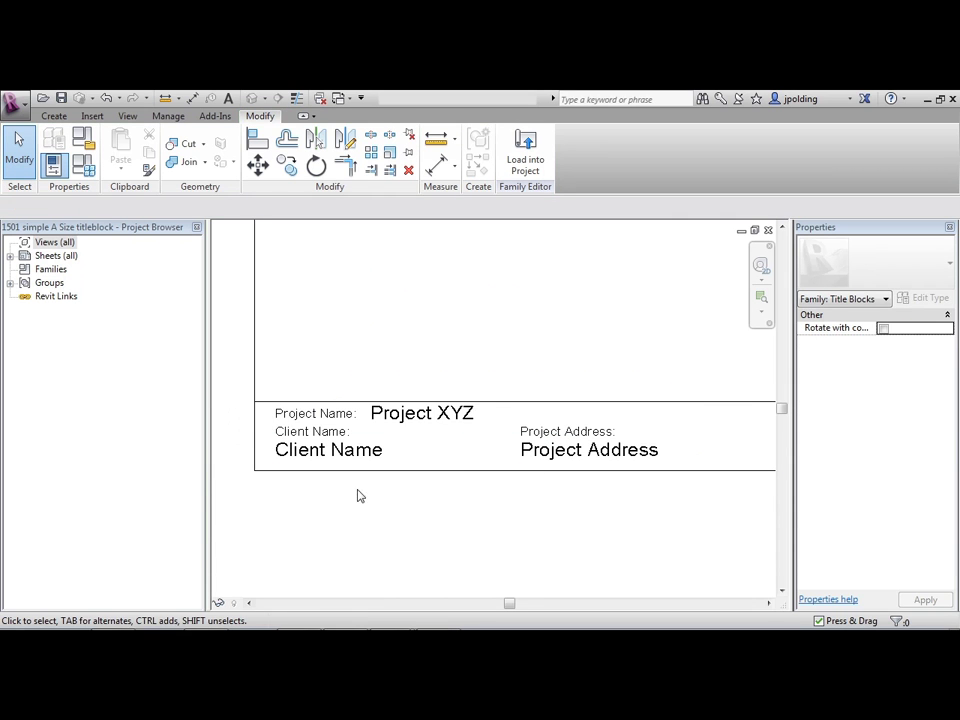
pyautogui.scroll(-2, 120, 465)
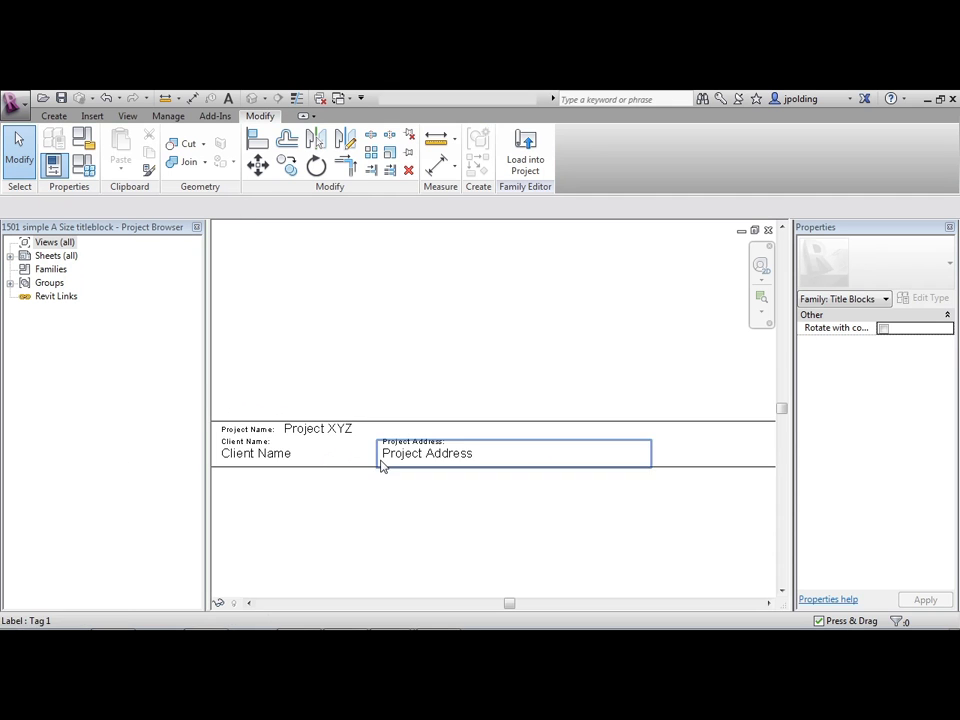
# - Move the "Project Address:" heading and its label together to the right, between the client and sheet information
pyautogui.scroll(-1, 306, 499)
pyautogui.moveTo(326, 489); pyautogui.dragTo(603, 420)
pyautogui.moveTo(482, 454); pyautogui.dragTo(531, 441)
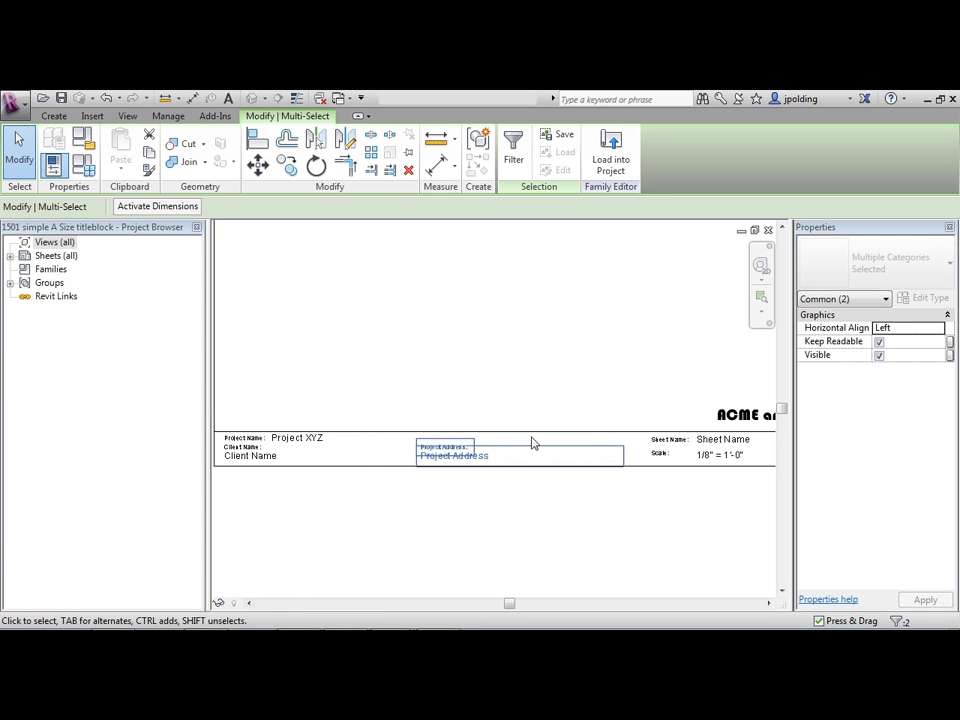
pyautogui.click(416, 403)
pyautogui.moveTo(382, 407); pyautogui.dragTo(603, 513)
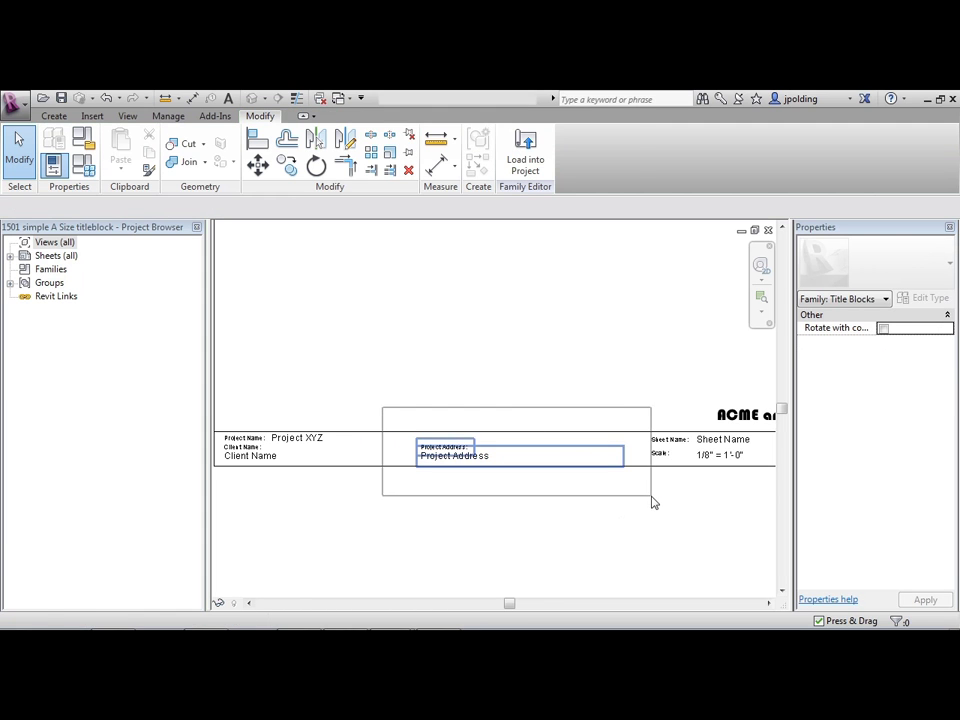
pyautogui.moveTo(652, 502); pyautogui.dragTo(647, 502)
pyautogui.click(502, 502)
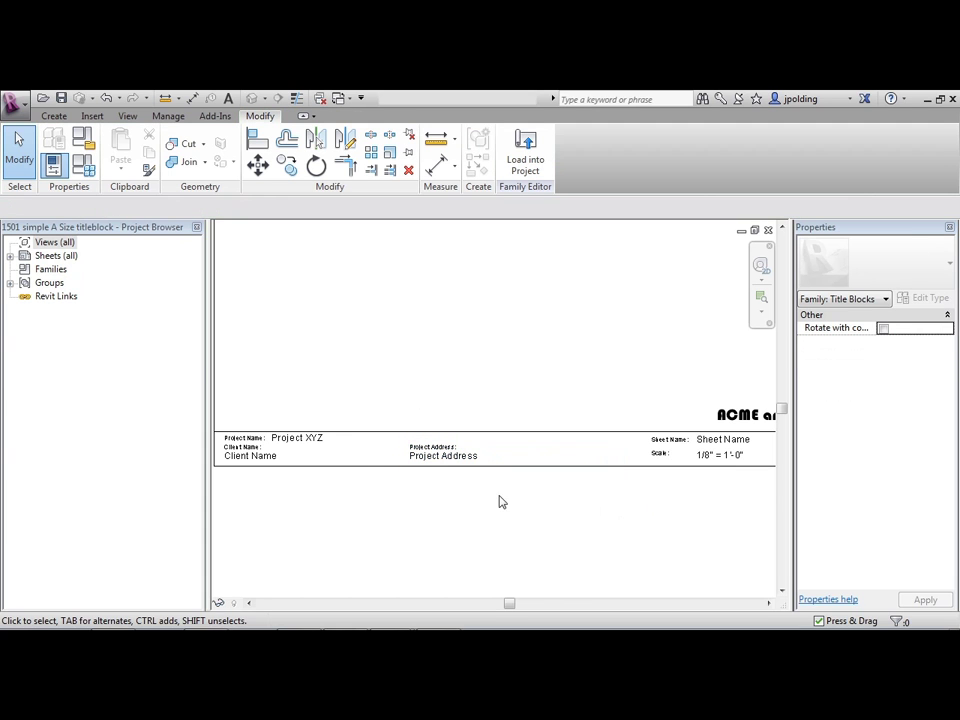
# - Move the separator line up slightly to make the title block strip a little taller
pyautogui.scroll(-1, 368, 425)
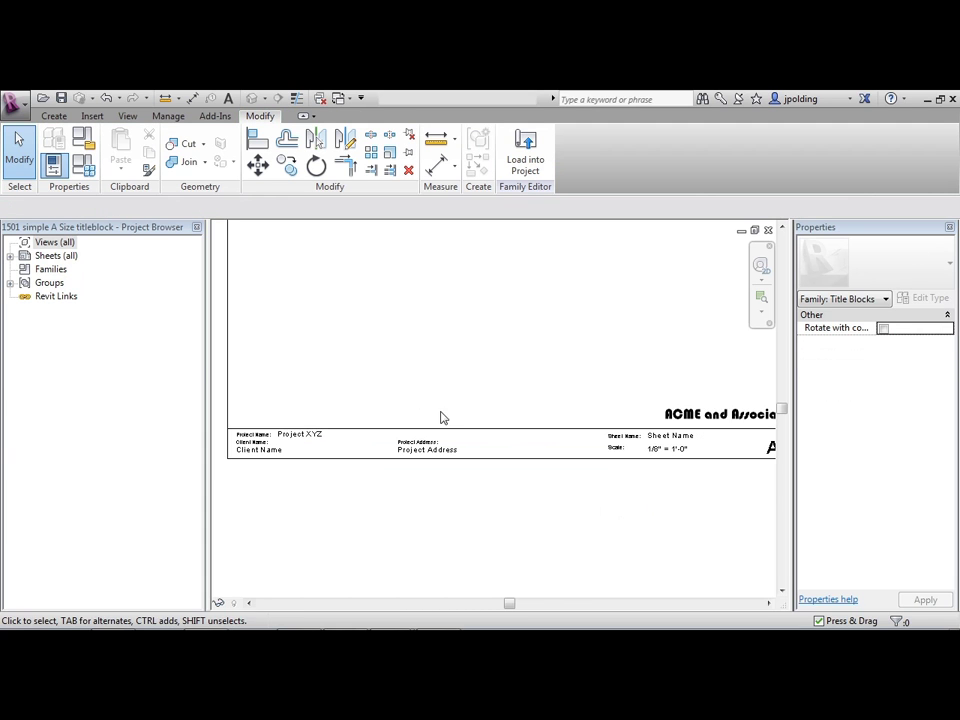
pyautogui.click(592, 435)
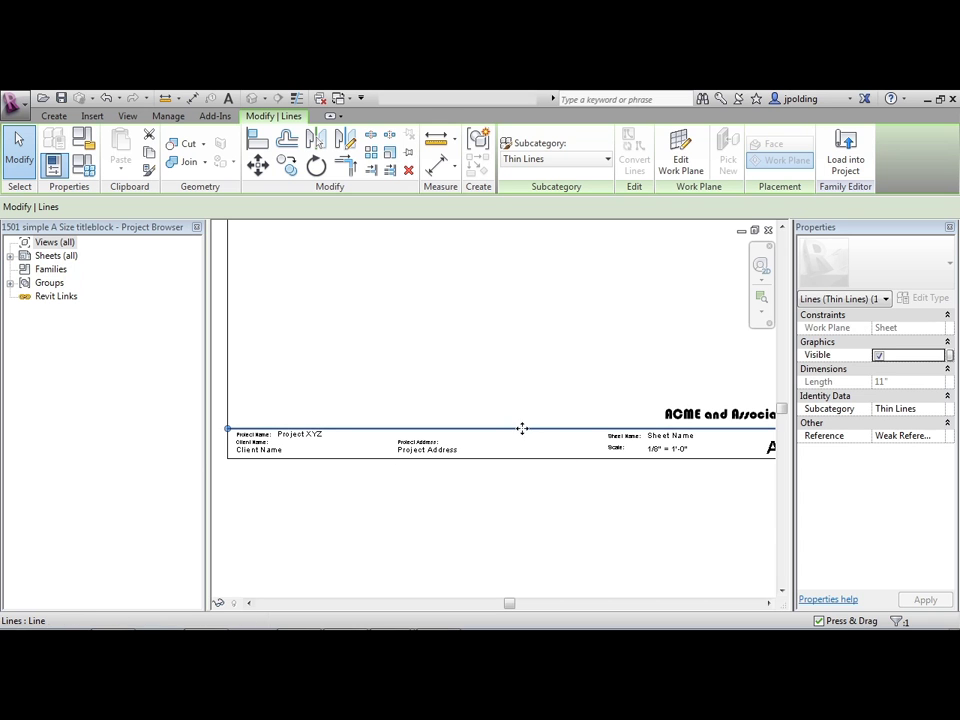
pyautogui.moveTo(526, 418); pyautogui.dragTo(528, 420)
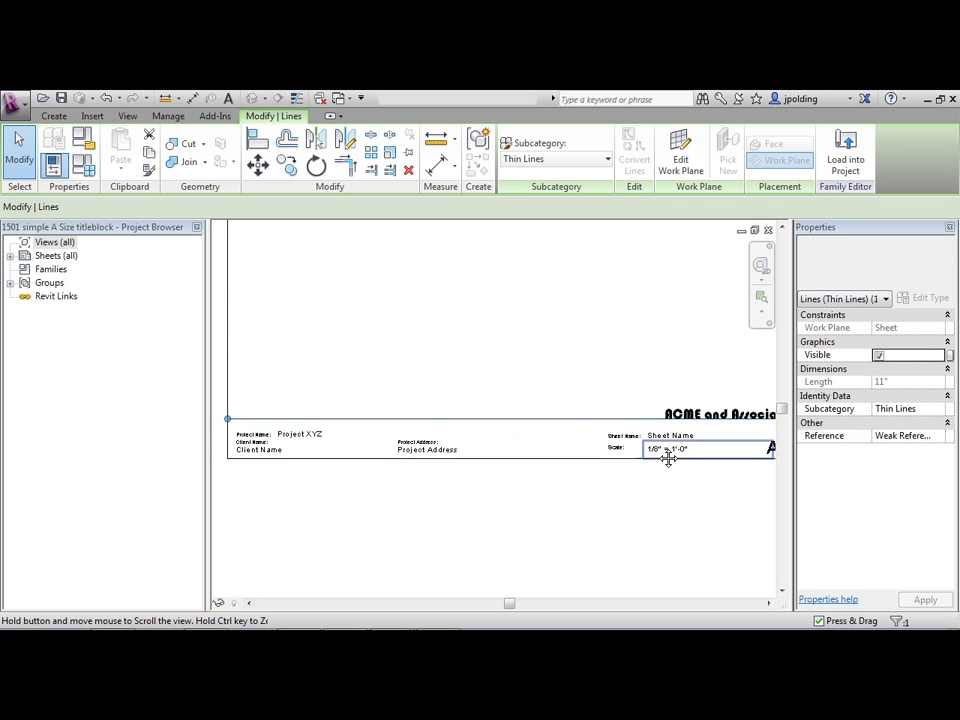
pyautogui.scroll(4, 527, 531)
pyautogui.press('Escape')
# - Move the ACME and Associates logo below the separator line, directly above the A101 sheet number at the border's edge
pyautogui.click(518, 356)
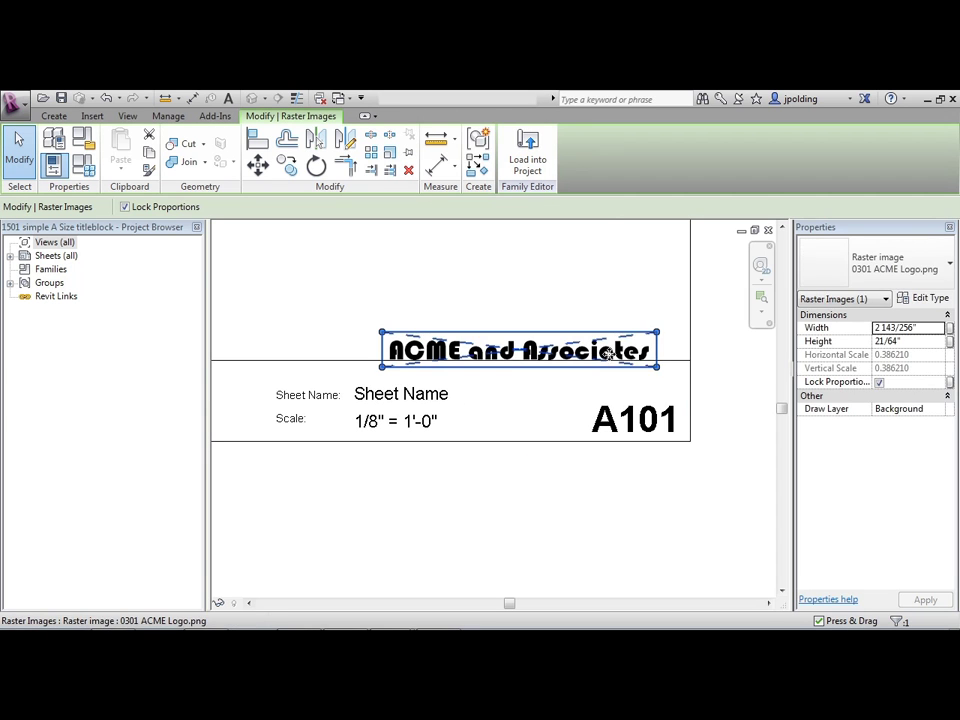
pyautogui.moveTo(595, 353); pyautogui.dragTo(637, 389)
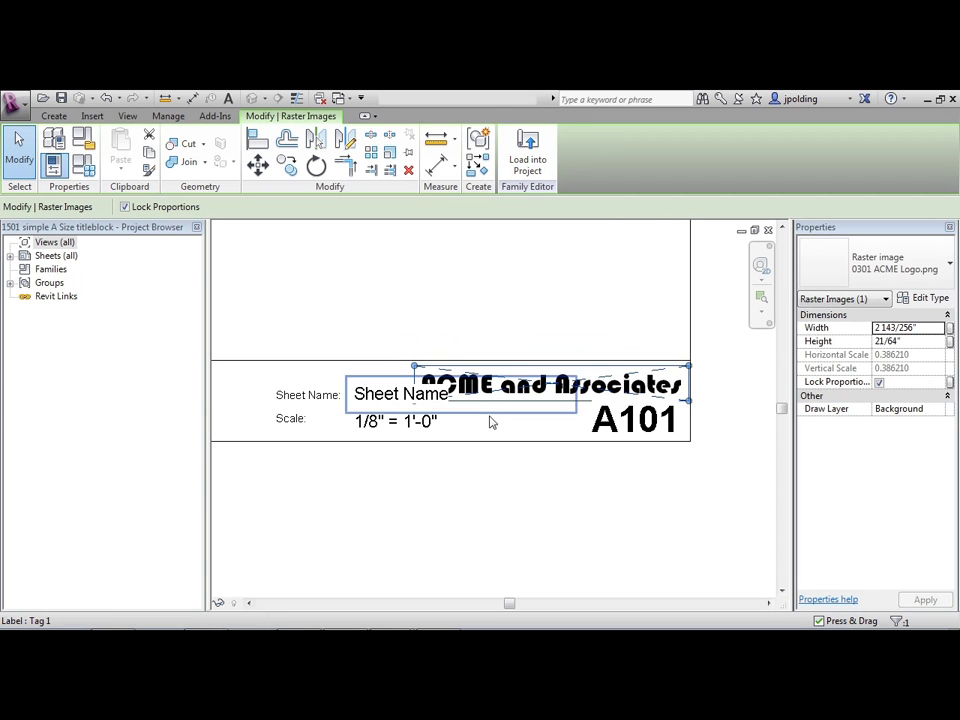
pyautogui.click(474, 489)
# - Nudge the "Project Name:" heading and the Project XYZ label up together, away from the "Client Name:" heading
pyautogui.moveTo(456, 506); pyautogui.dragTo(771, 508, button='middle')
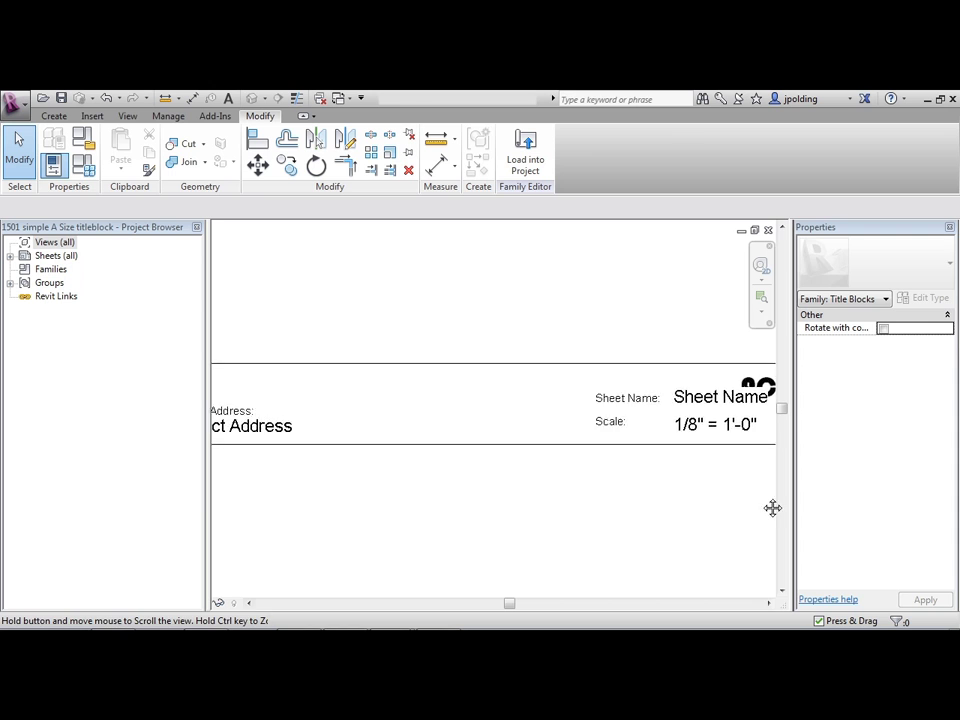
pyautogui.scroll(-3, 489, 476)
pyautogui.scroll(3, 289, 407)
pyautogui.moveTo(258, 401); pyautogui.dragTo(510, 435)
pyautogui.keyDown('ctrl'); pyautogui.click(335, 418); pyautogui.keyUp('ctrl')
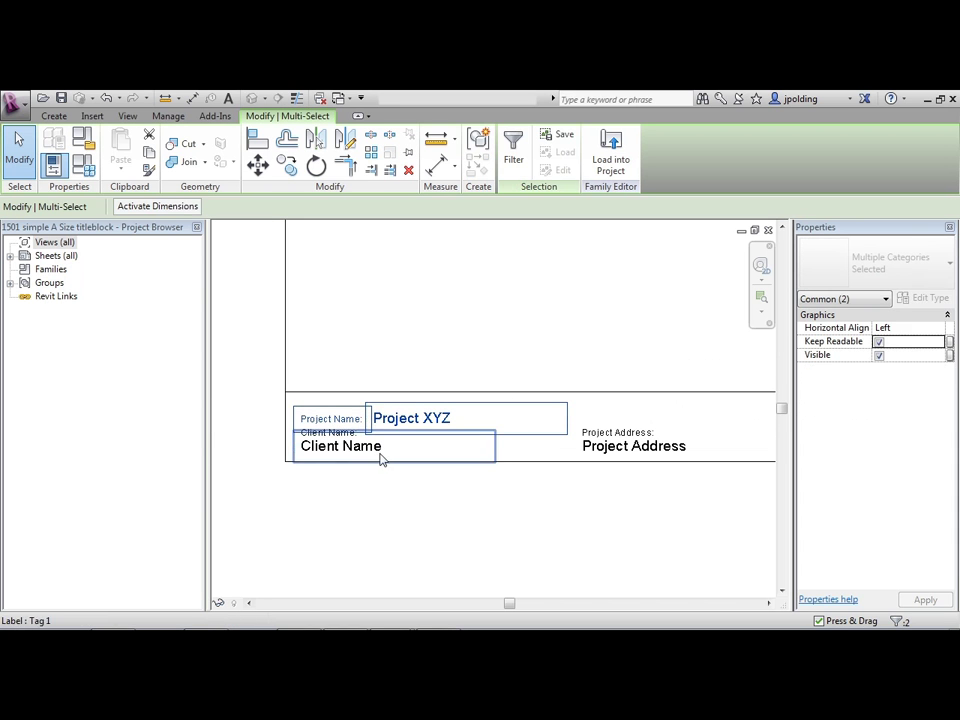
pyautogui.press('Up')
pyautogui.press('Up')
pyautogui.press('Escape')
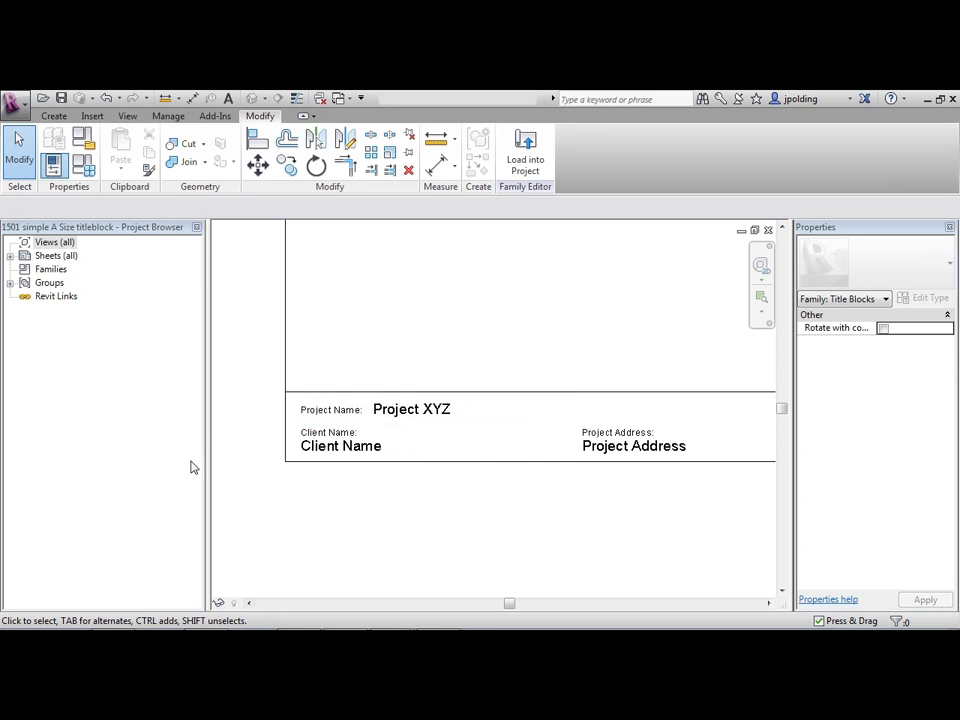
# - Move the "Sheet Name:" heading and its label together to the left, directly above the "Project Address:" heading
pyautogui.scroll(-2, 160, 467)
pyautogui.moveTo(594, 461); pyautogui.dragTo(422, 467, button='middle')
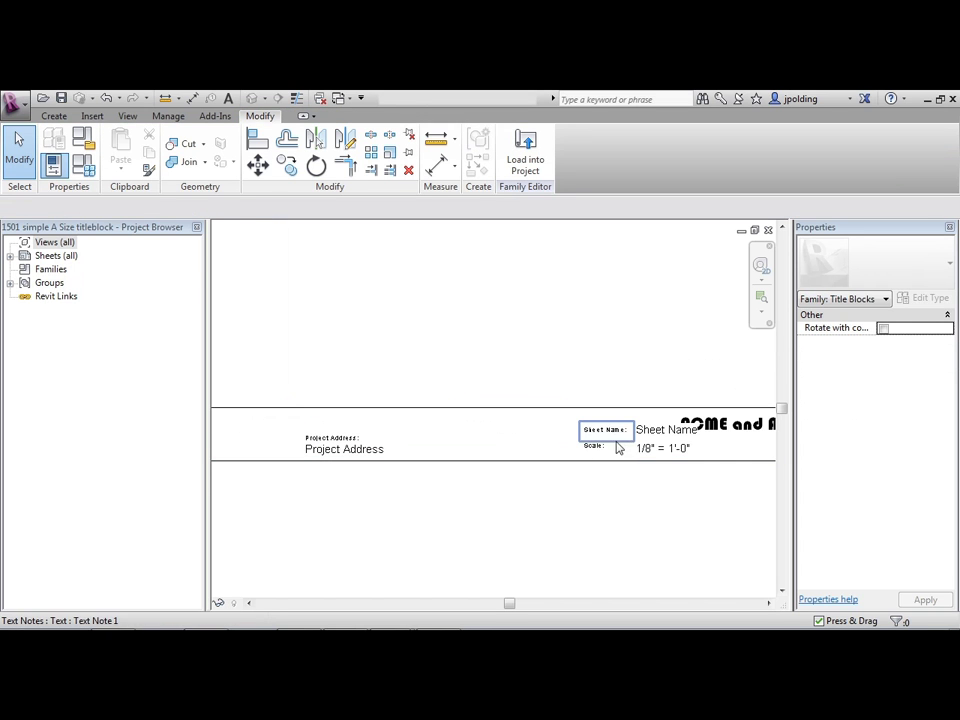
pyautogui.click(655, 432)
pyautogui.keyDown('ctrl'); pyautogui.click(596, 429); pyautogui.keyUp('ctrl')
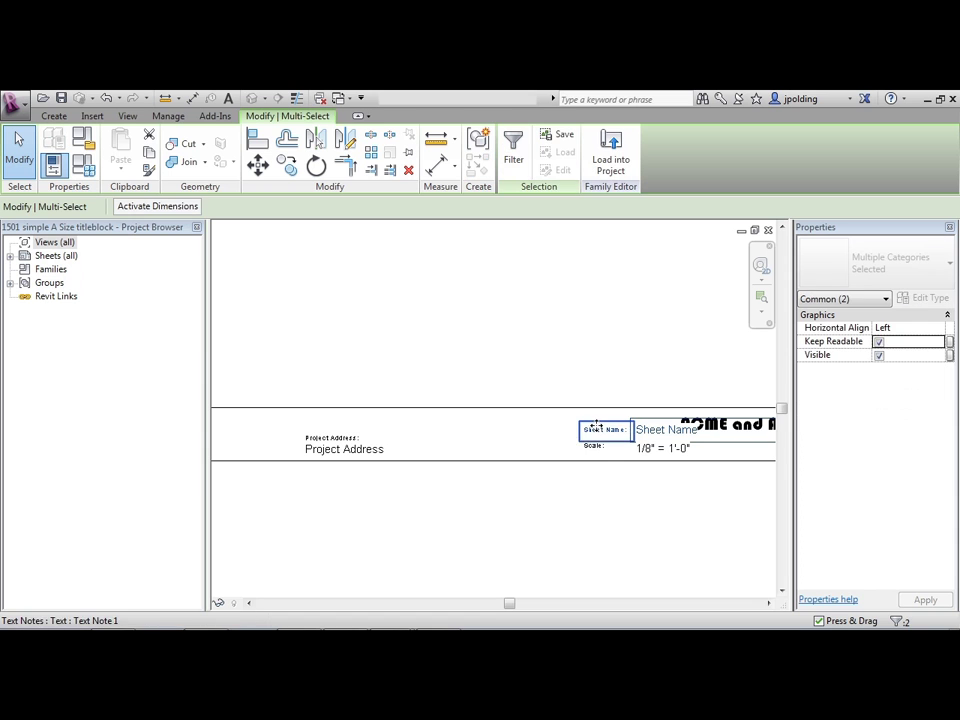
pyautogui.moveTo(600, 427); pyautogui.dragTo(320, 426)
pyautogui.click(422, 514)
# - Move the "Scale:" heading and its label together to the right, beneath the logo and beside the sheet number
pyautogui.click(594, 446)
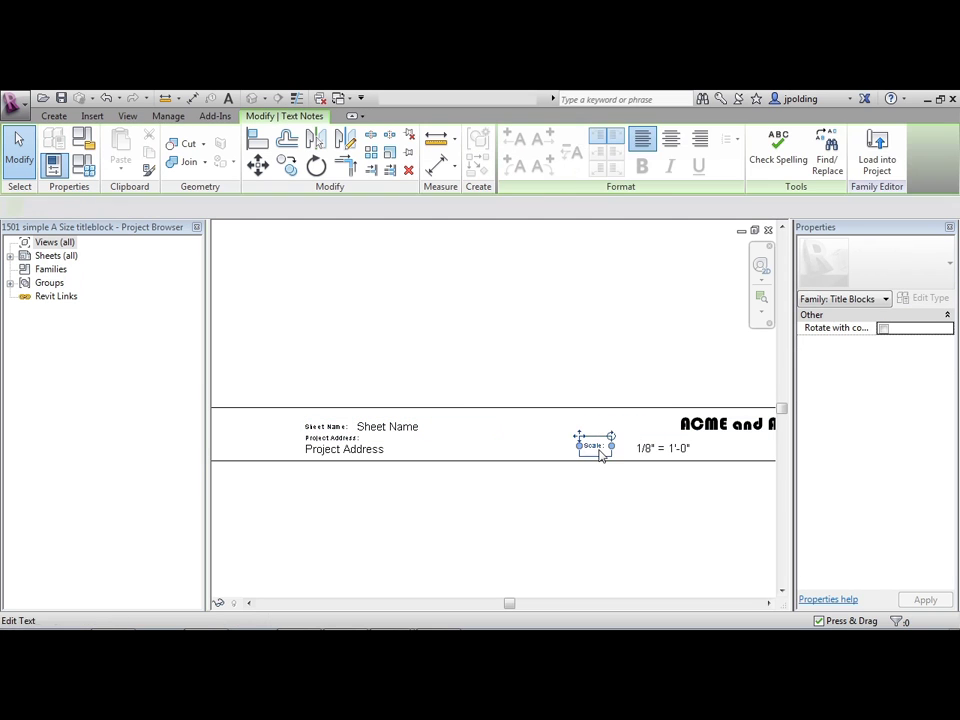
pyautogui.moveTo(602, 437); pyautogui.dragTo(422, 377, button='middle')
pyautogui.click(482, 430)
pyautogui.click(497, 428)
pyautogui.keyDown('ctrl'); pyautogui.click(489, 424); pyautogui.keyUp('ctrl')
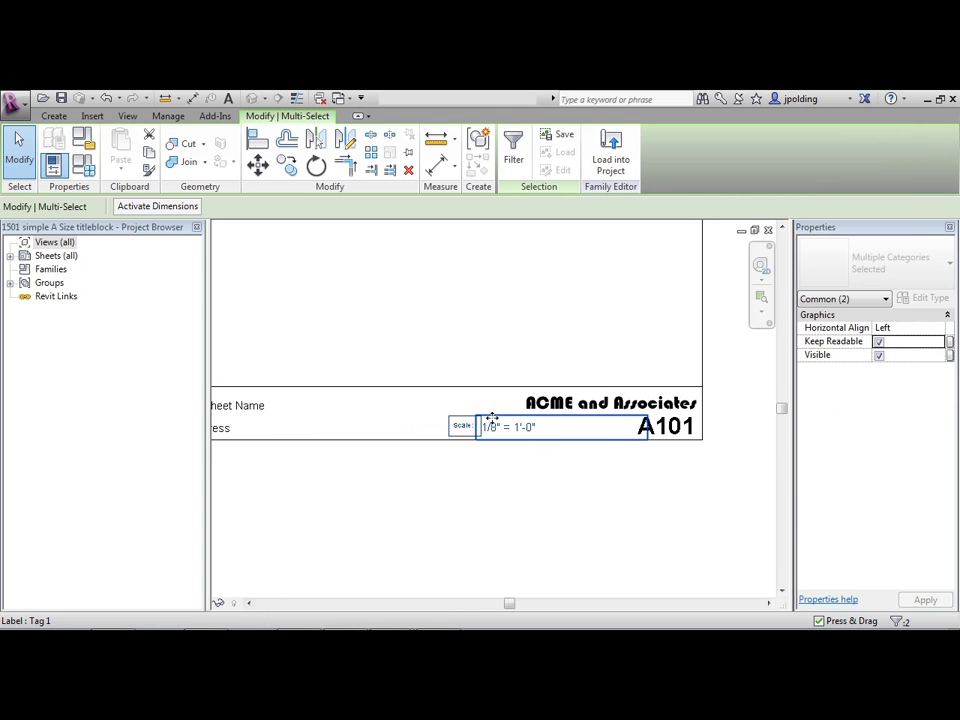
pyautogui.moveTo(489, 424); pyautogui.dragTo(555, 428)
pyautogui.click(574, 460)
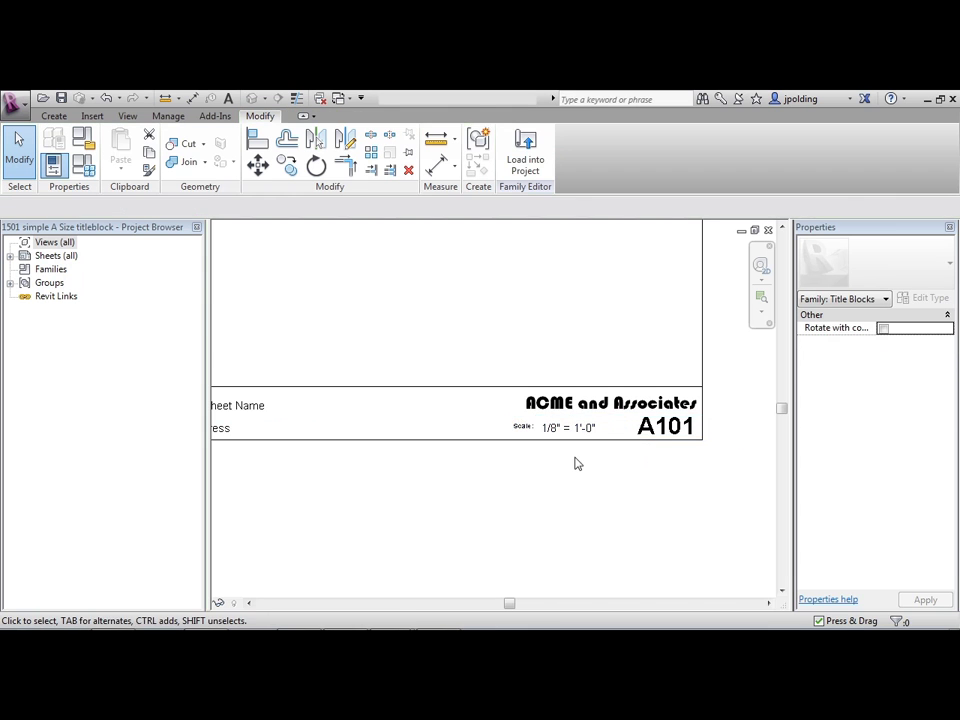
# - Shorten the scale label's text box so that it ends just before the A101 sheet number
pyautogui.scroll(3, 570, 428)
pyautogui.click(570, 428)
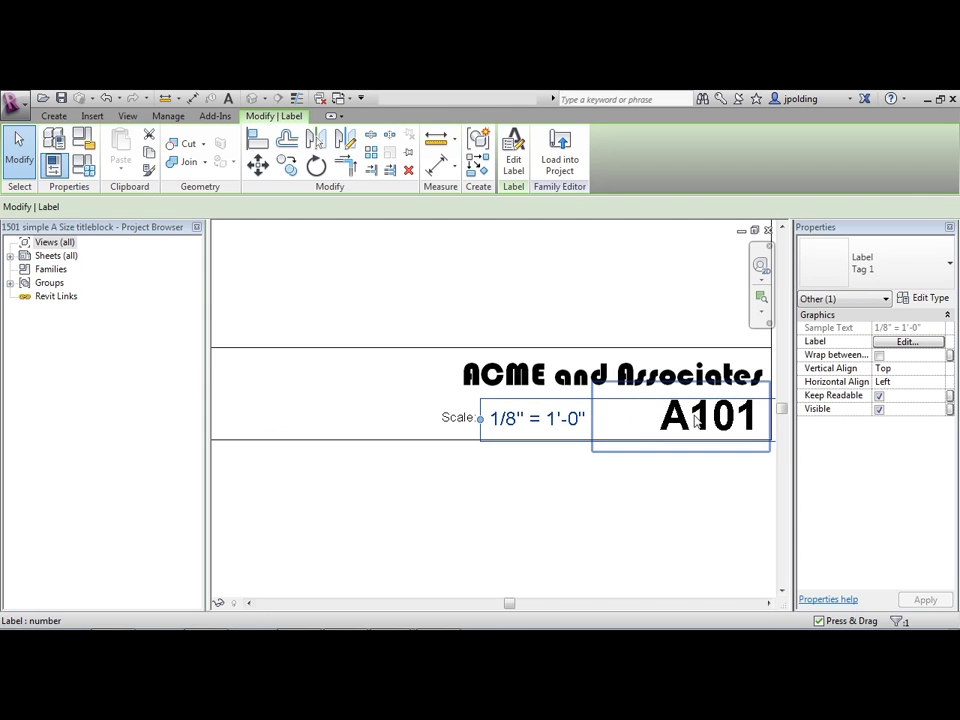
pyautogui.moveTo(736, 420); pyautogui.dragTo(612, 420, button='middle')
pyautogui.moveTo(656, 421); pyautogui.dragTo(526, 418)
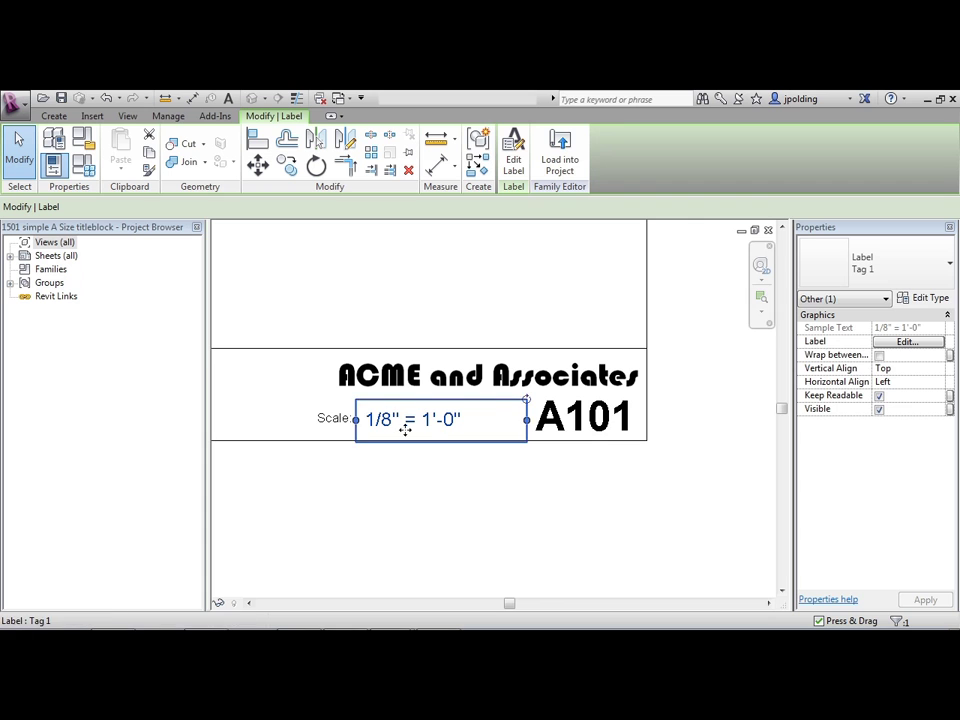
pyautogui.click(340, 463)
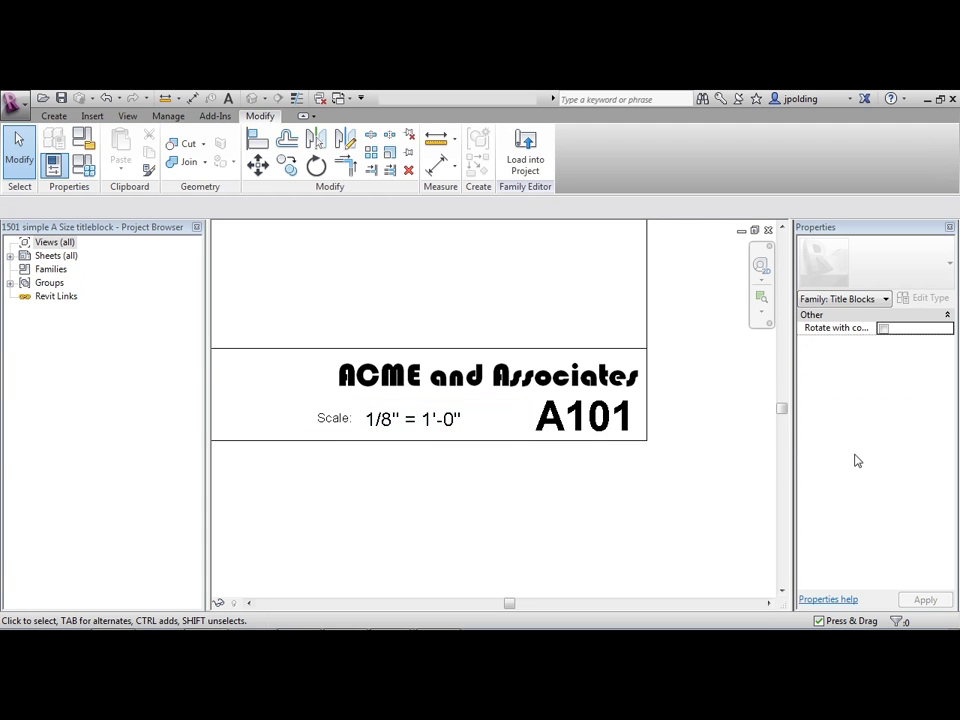
# - Move the "Sheet Name:" heading and its label up together, level with the project name row
pyautogui.scroll(-3, 781, 432)
pyautogui.scroll(3, 381, 414)
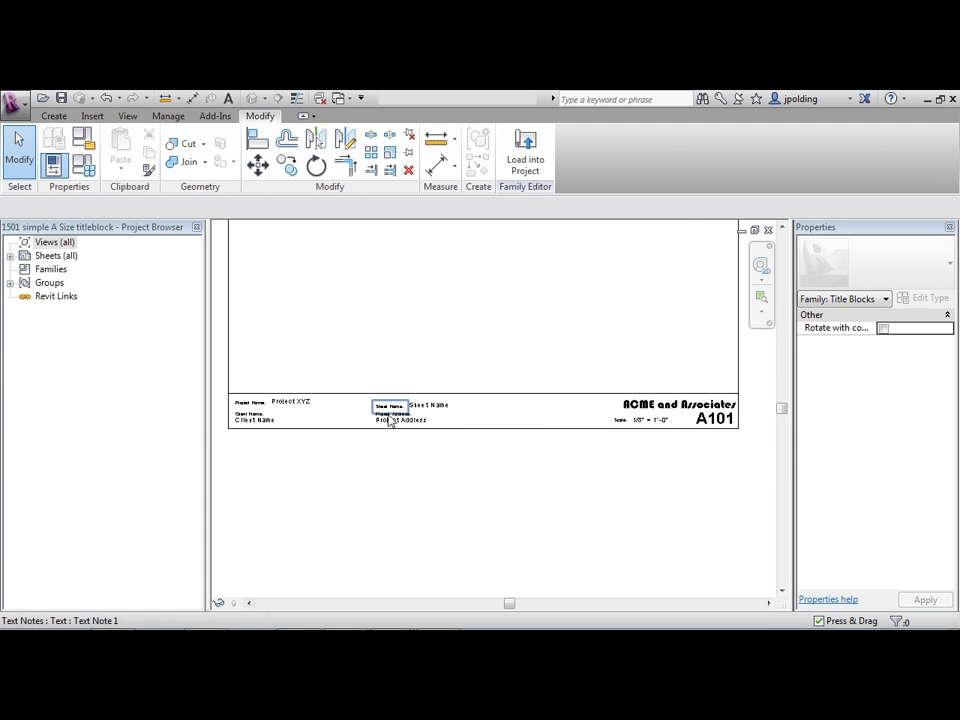
pyautogui.moveTo(336, 473); pyautogui.dragTo(406, 448, button='middle')
pyautogui.moveTo(395, 346); pyautogui.dragTo(701, 418)
pyautogui.moveTo(431, 396); pyautogui.dragTo(435, 382)
pyautogui.click(442, 344)
pyautogui.scroll(-1, 445, 341)
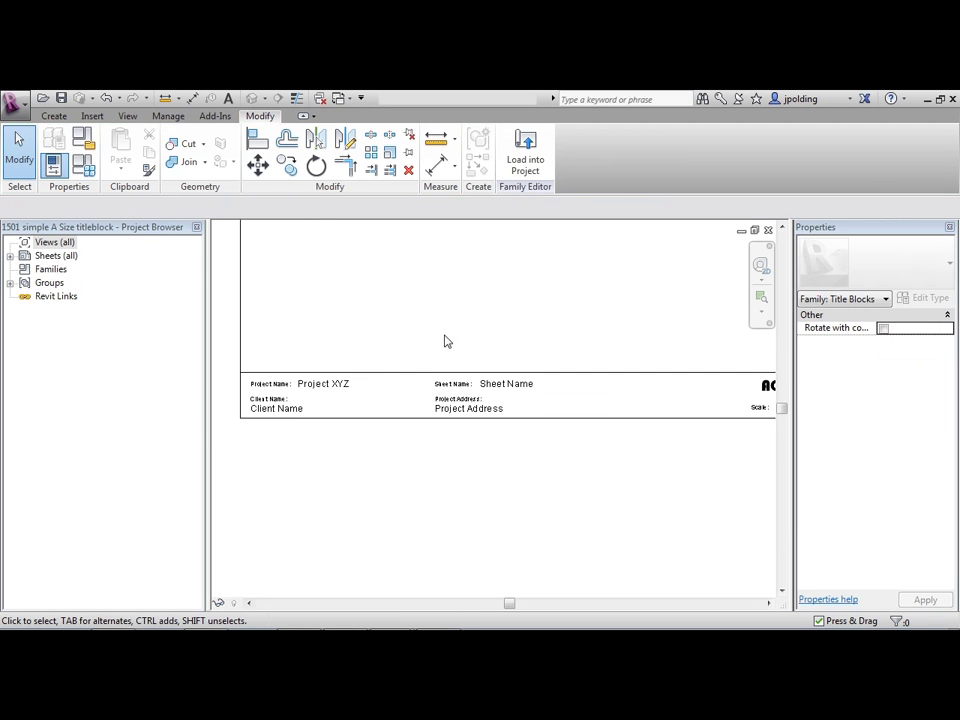
pyautogui.scroll(-4, 378, 360)
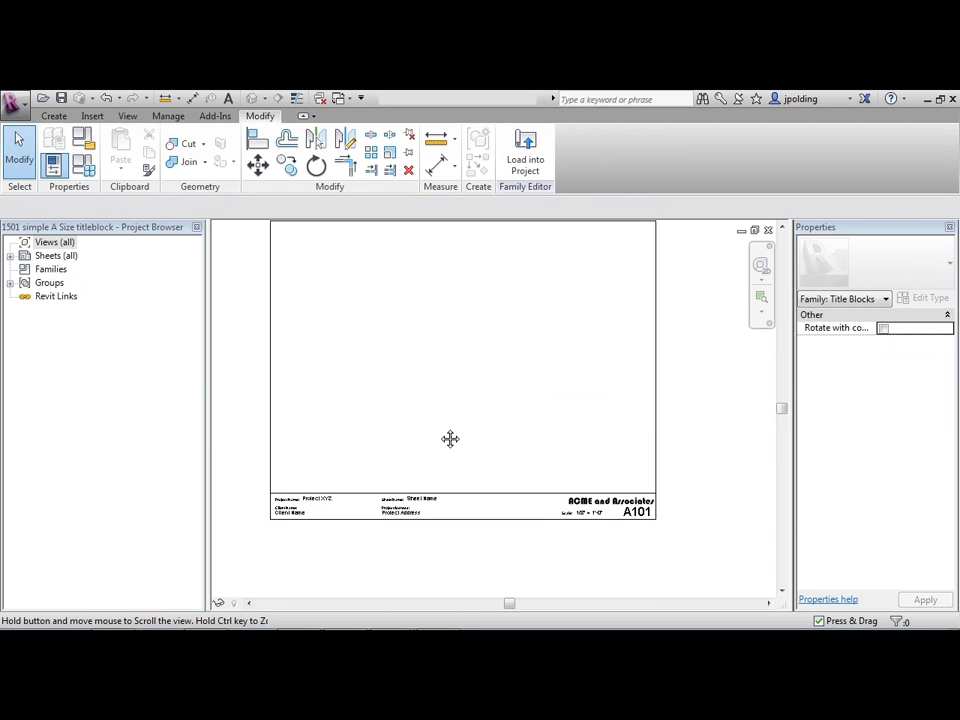
pyautogui.click(61, 99)
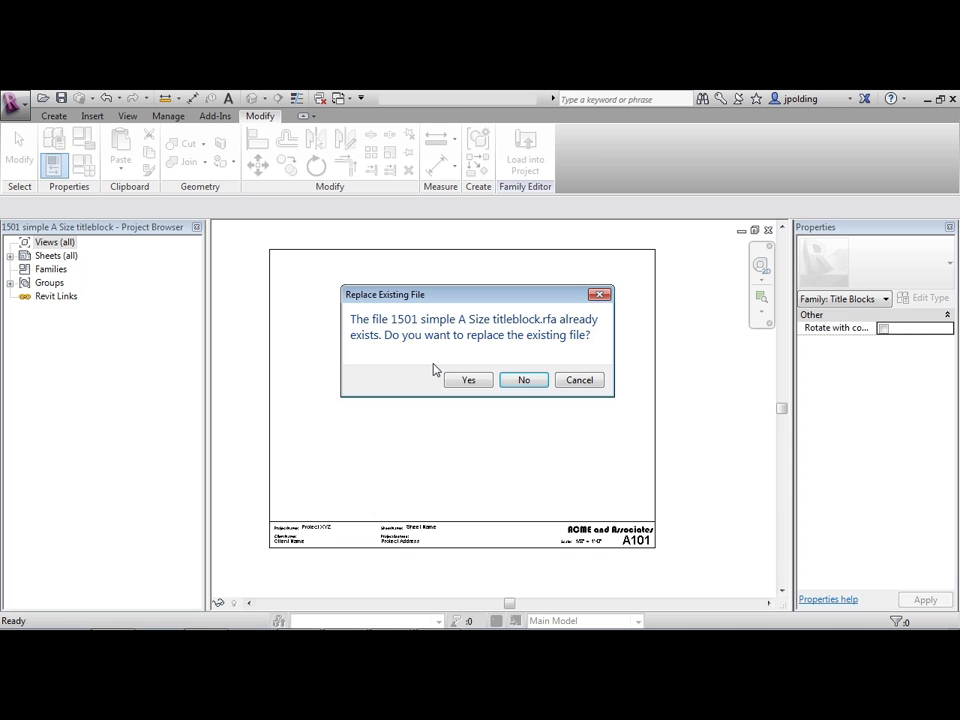
pyautogui.click(527, 381)
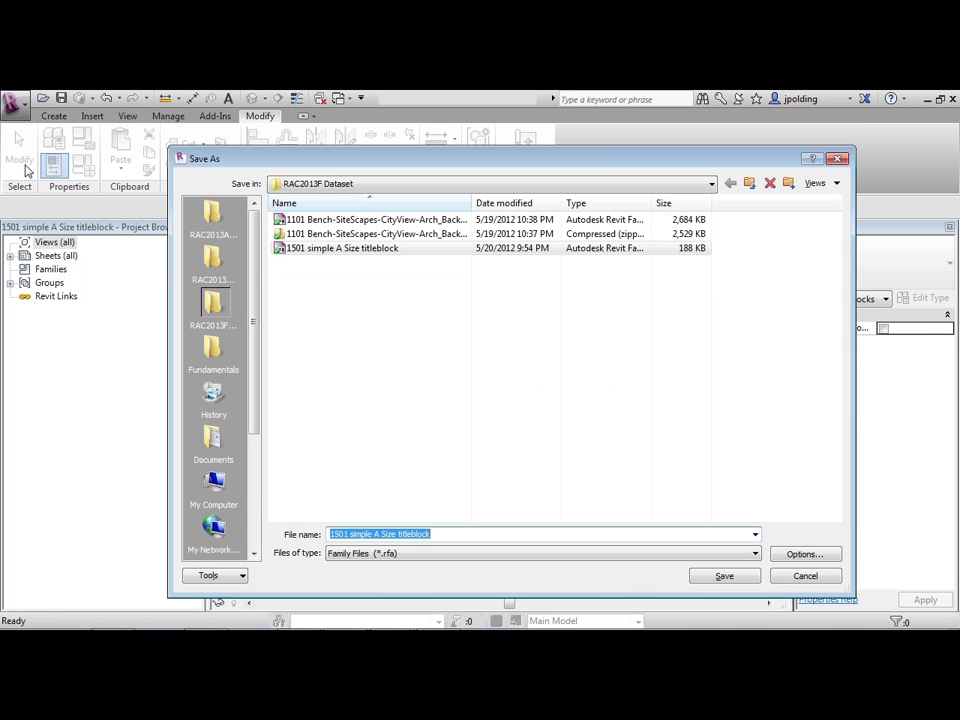
pyautogui.click(803, 577)
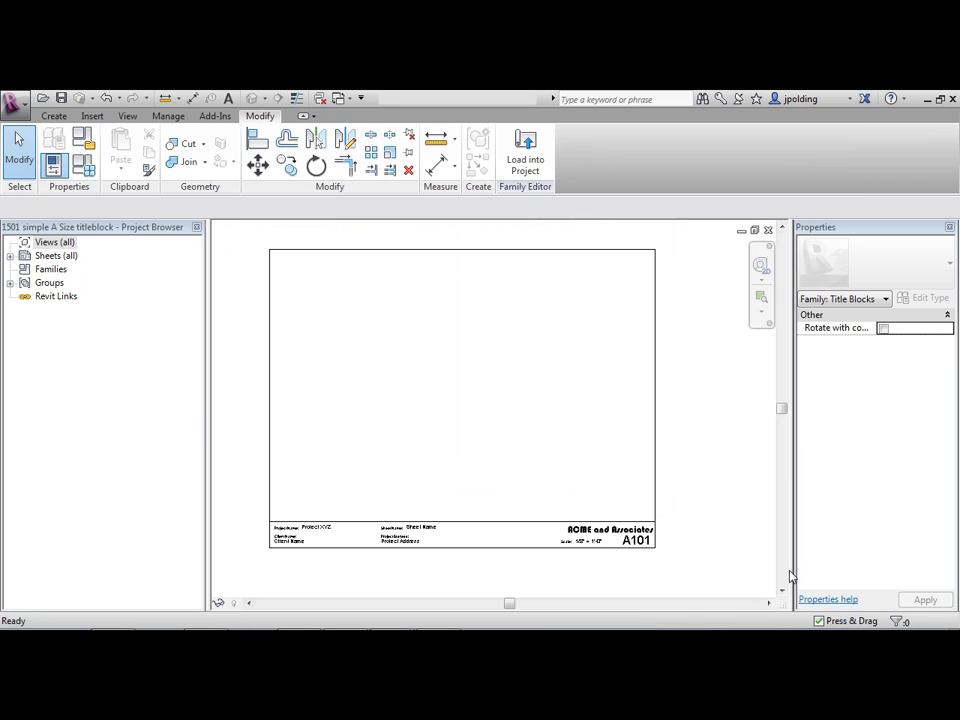
# - Save the family under the new name "0301 simple A Size titleblock" in the RAC2013A Dataset folder
pyautogui.click(11, 104)
pyautogui.moveTo(55, 276)
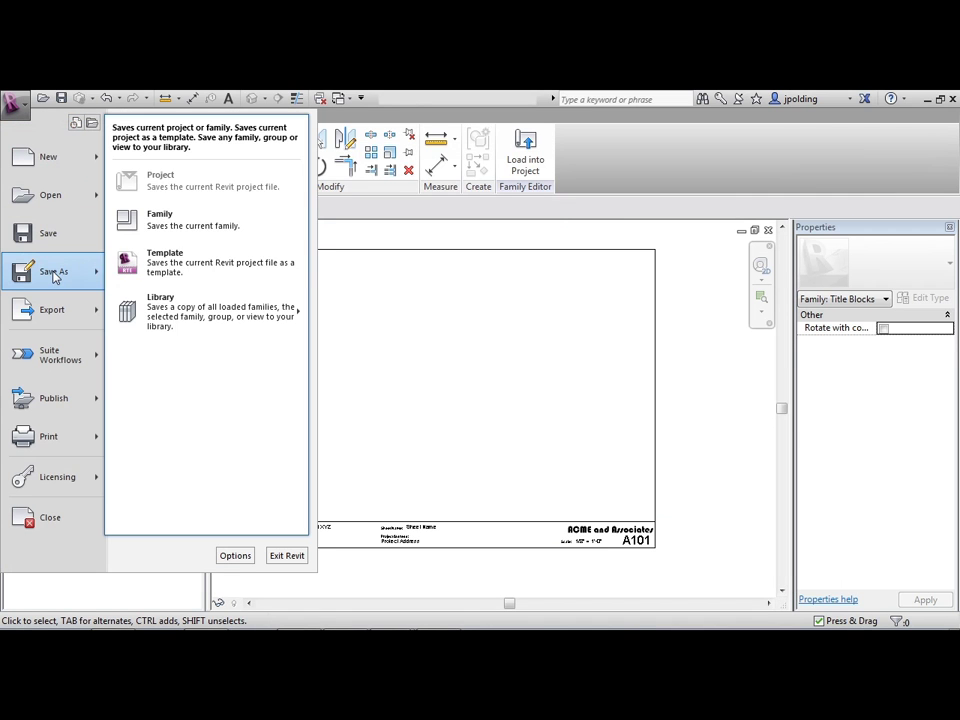
pyautogui.click(160, 220)
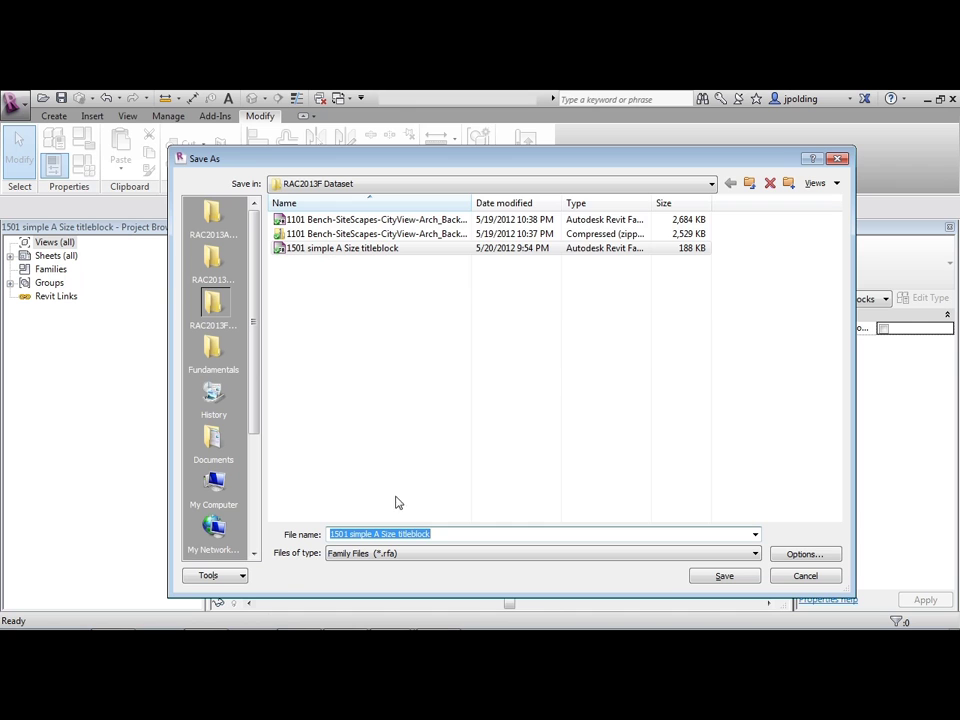
pyautogui.click(205, 228)
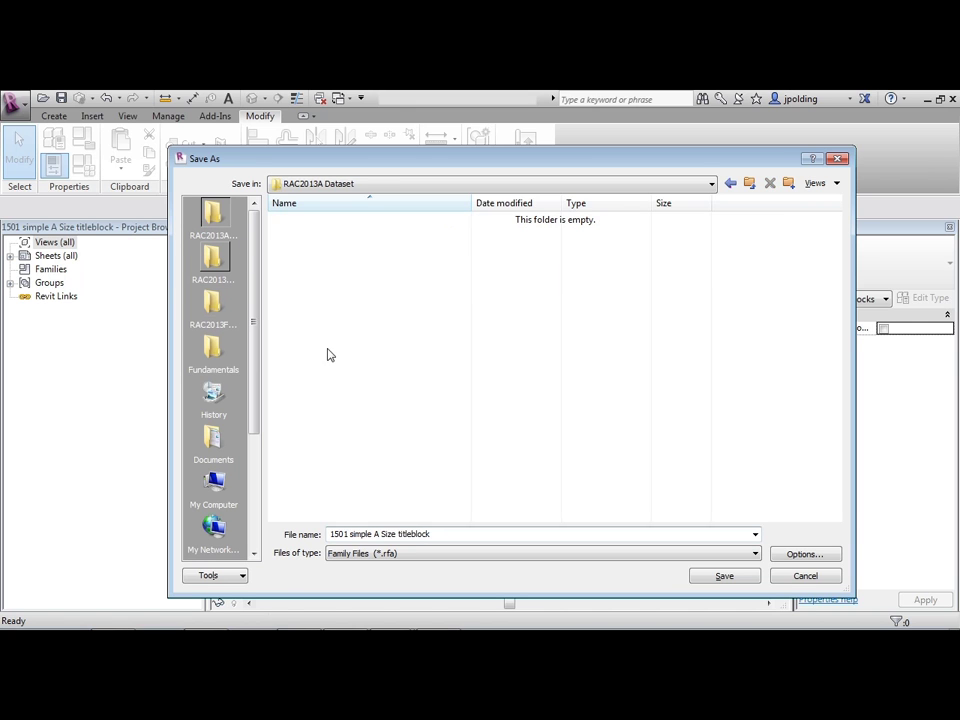
pyautogui.click(347, 536)
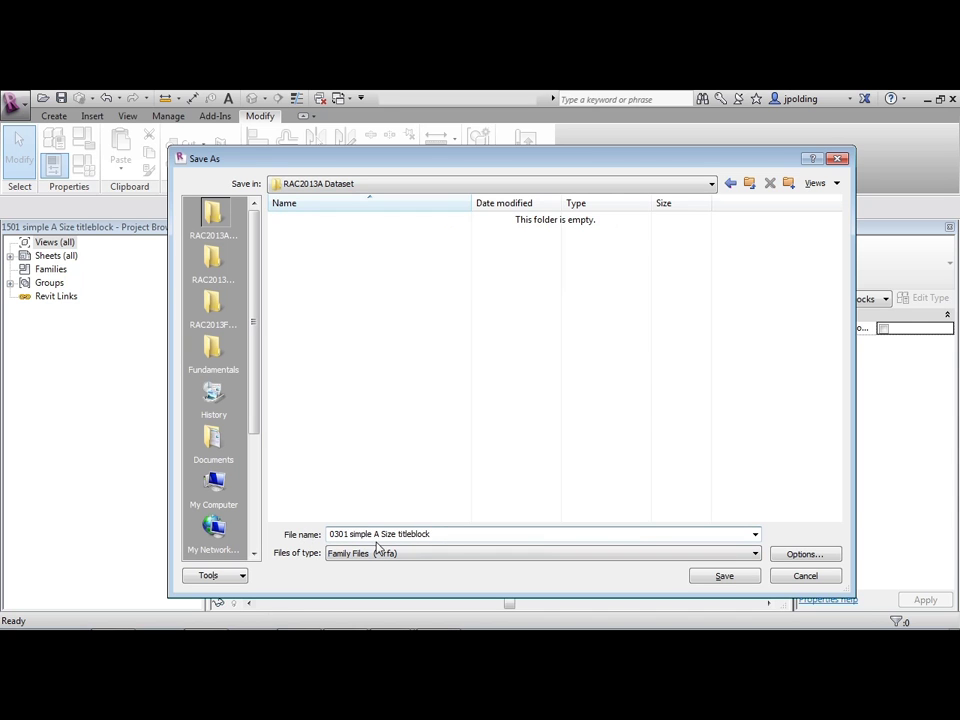
pyautogui.click(725, 577)
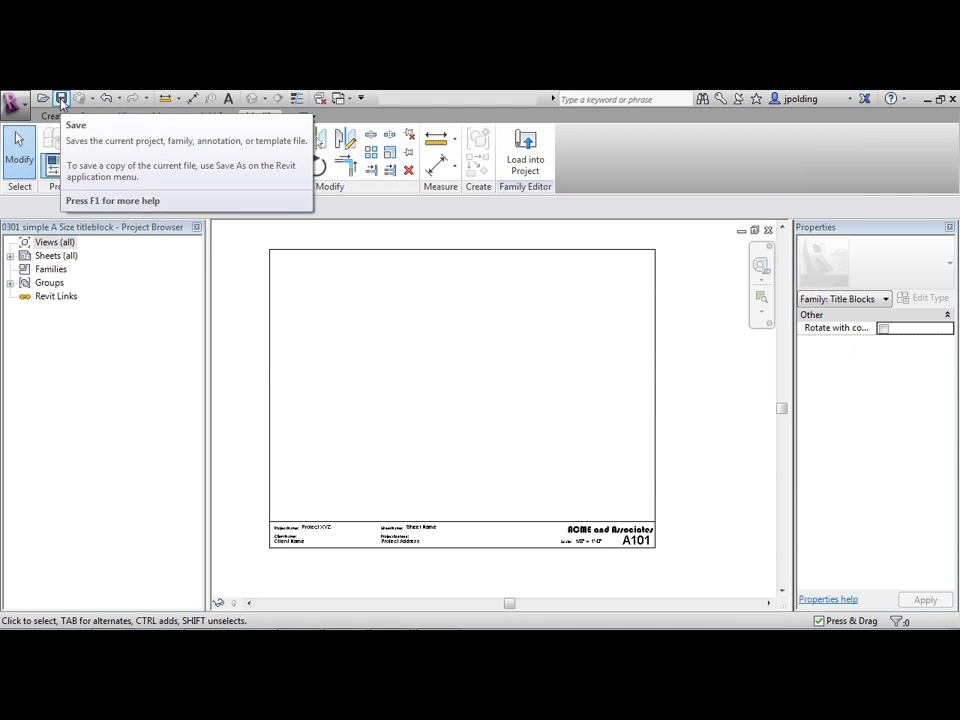
# - Save the title block family again and load it into the 0301 Complete RAC2013A project
pyautogui.click(61, 99)
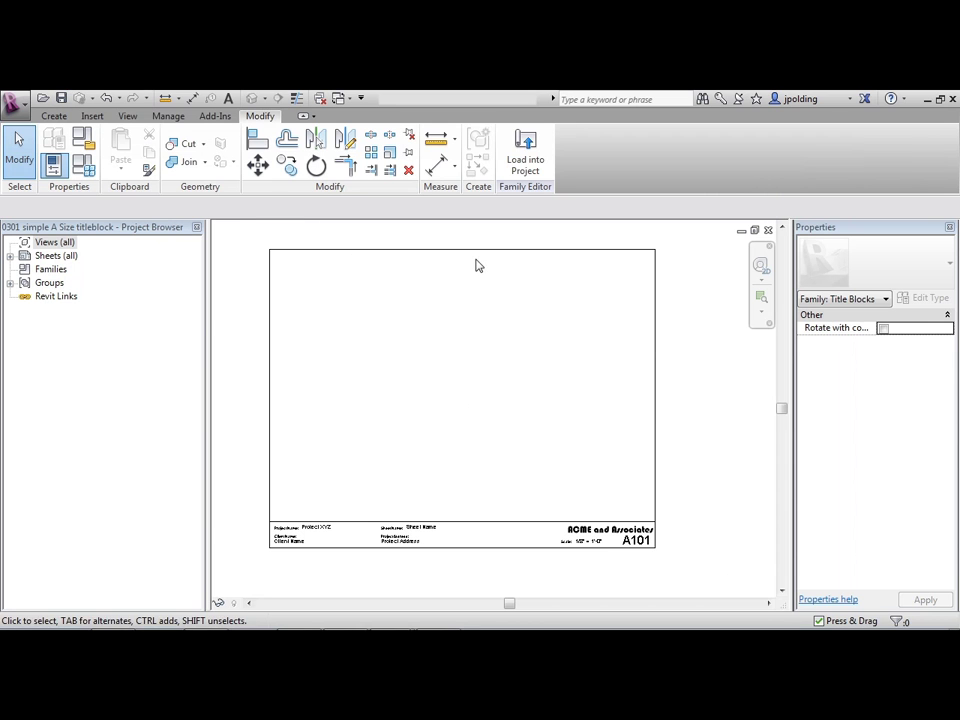
pyautogui.click(526, 170)
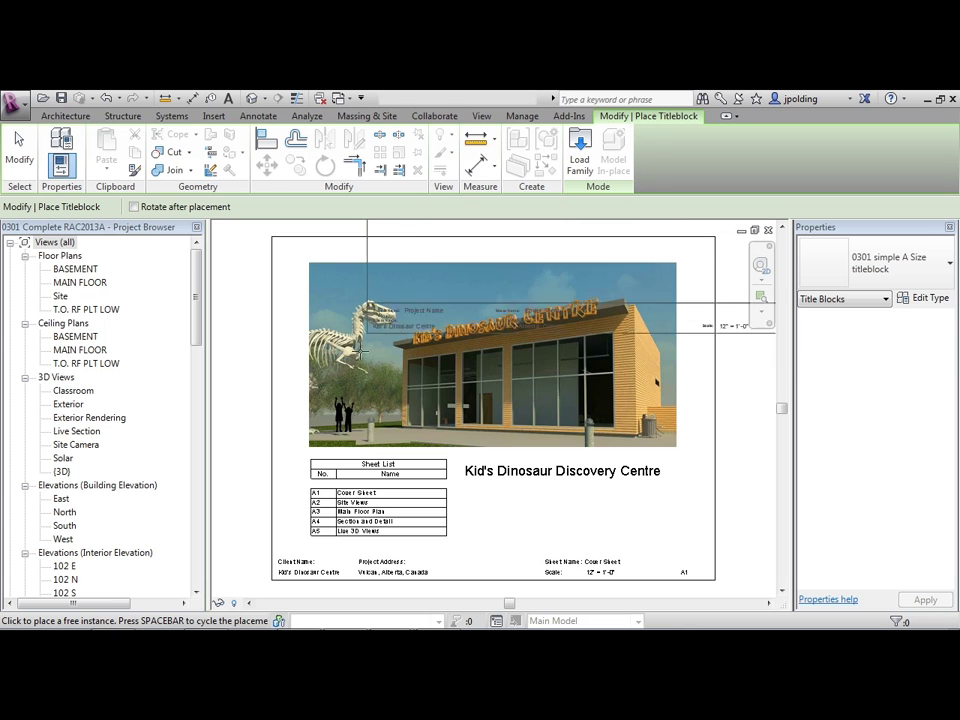
pyautogui.scroll(-2, 338, 390)
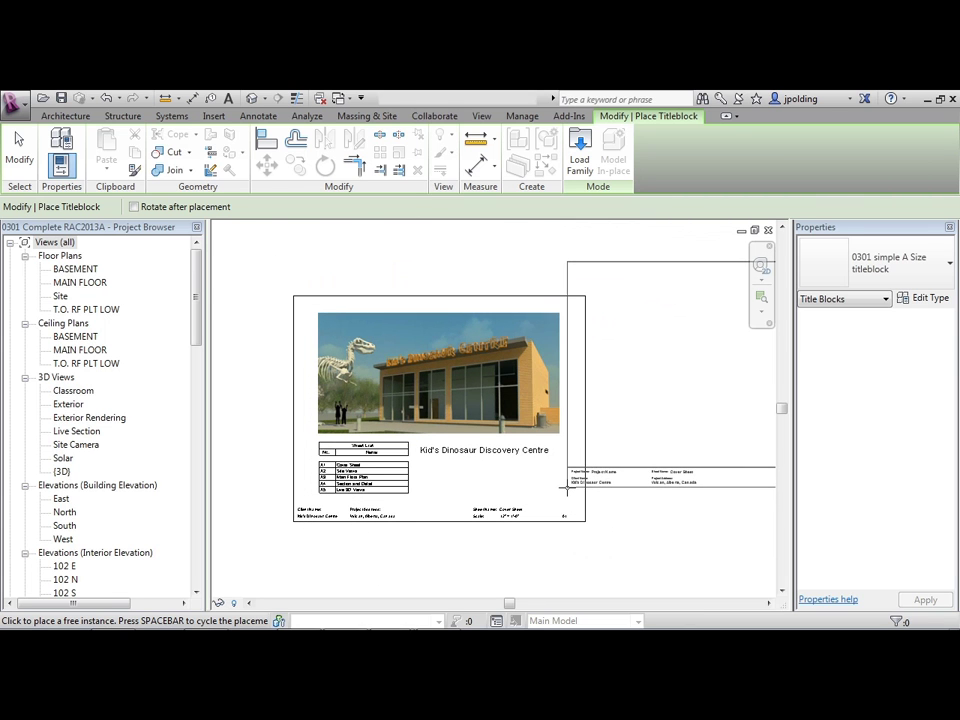
pyautogui.click(566, 490)
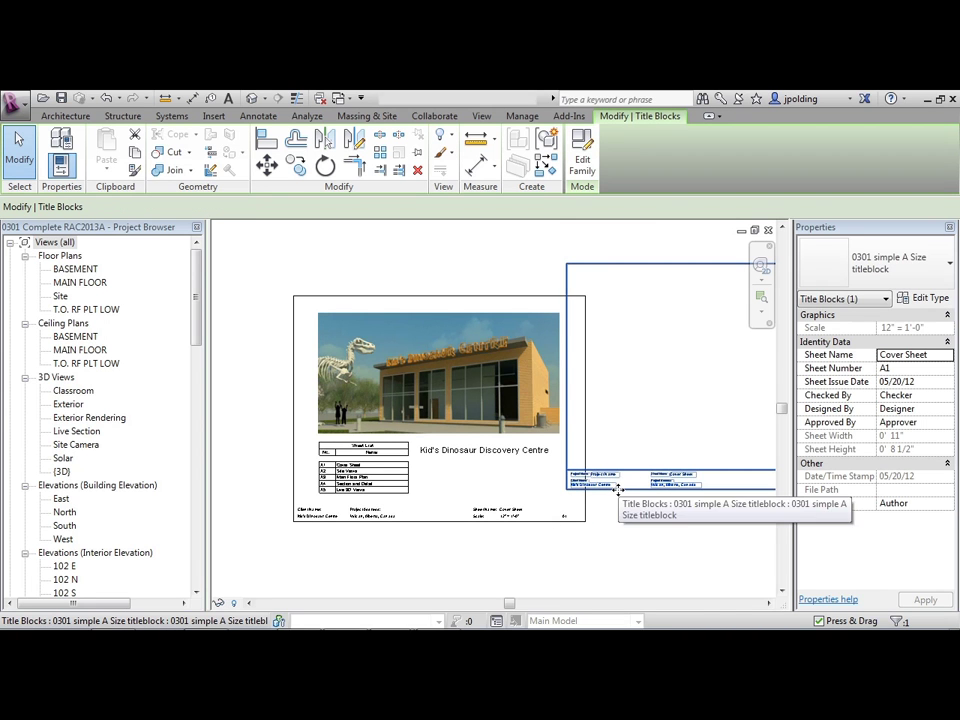
pyautogui.press('Delete')
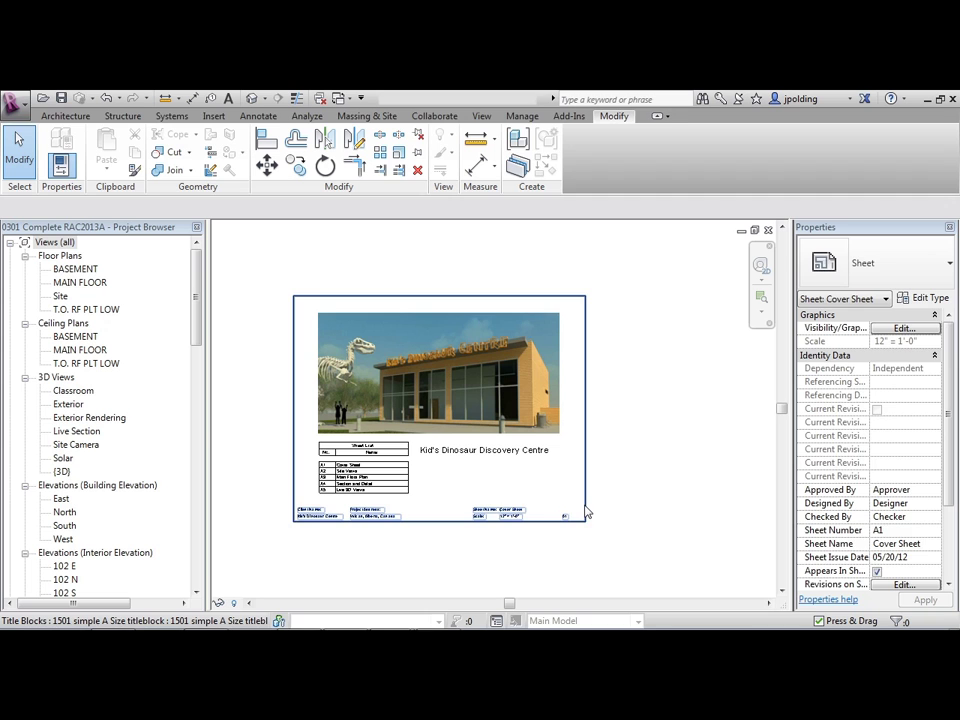
# - Change the Cover Sheet's existing title block to the 0301 simple A Size titleblock type
pyautogui.click(531, 512)
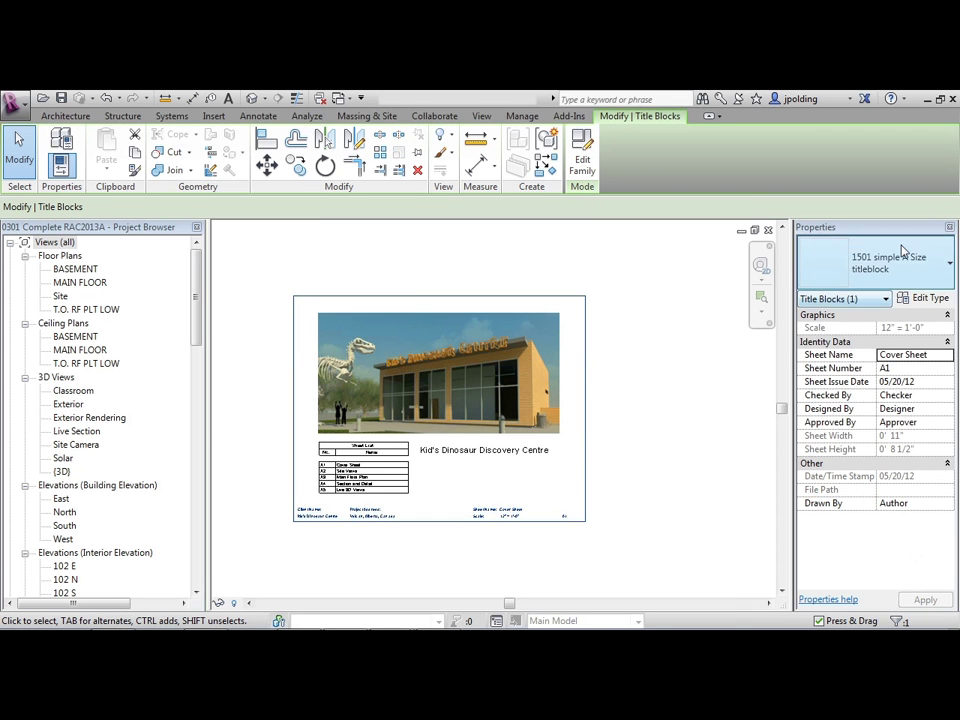
pyautogui.click(846, 263)
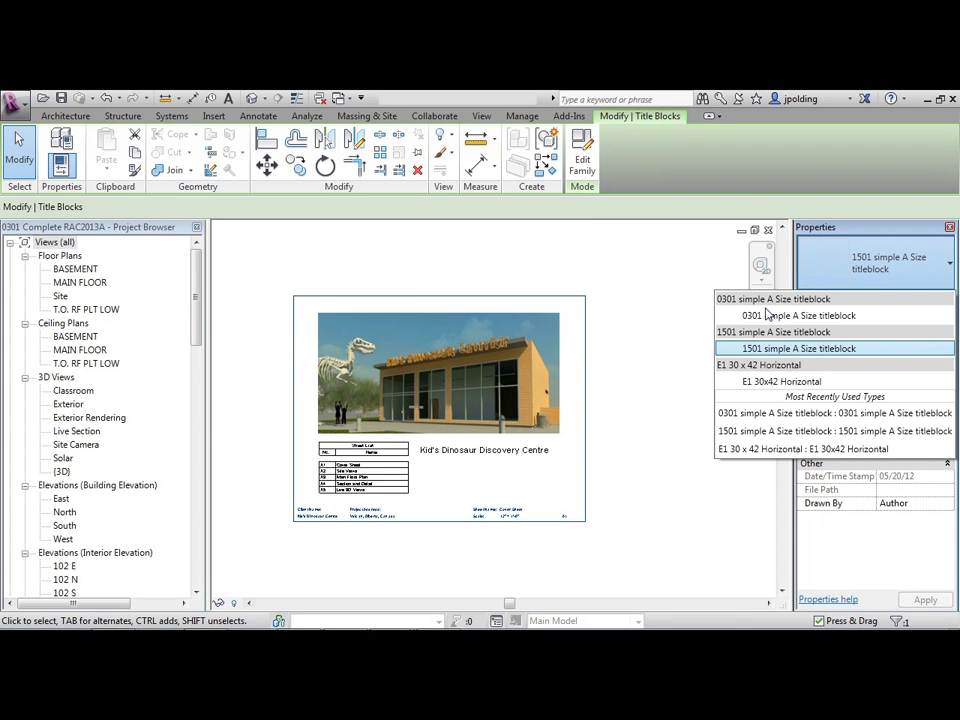
pyautogui.click(767, 314)
pyautogui.click(311, 553)
pyautogui.scroll(3, 316, 540)
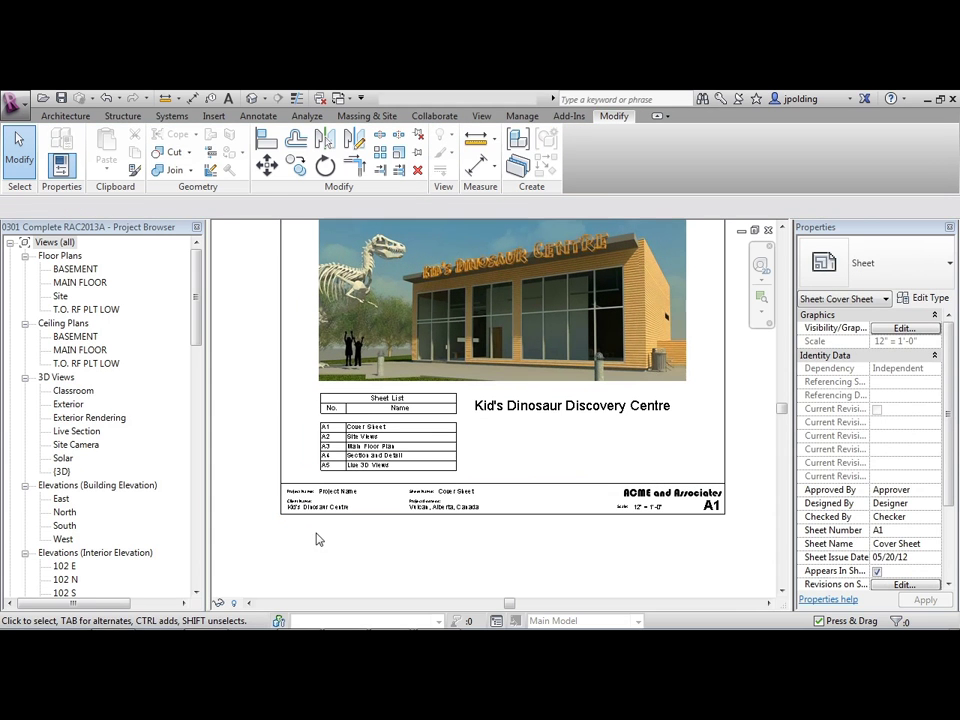
# - Open sheet A2 - Site Views and change its title block to the 0301 simple A Size titleblock type
pyautogui.click(55, 242)
pyautogui.scroll(-9, 100, 400)
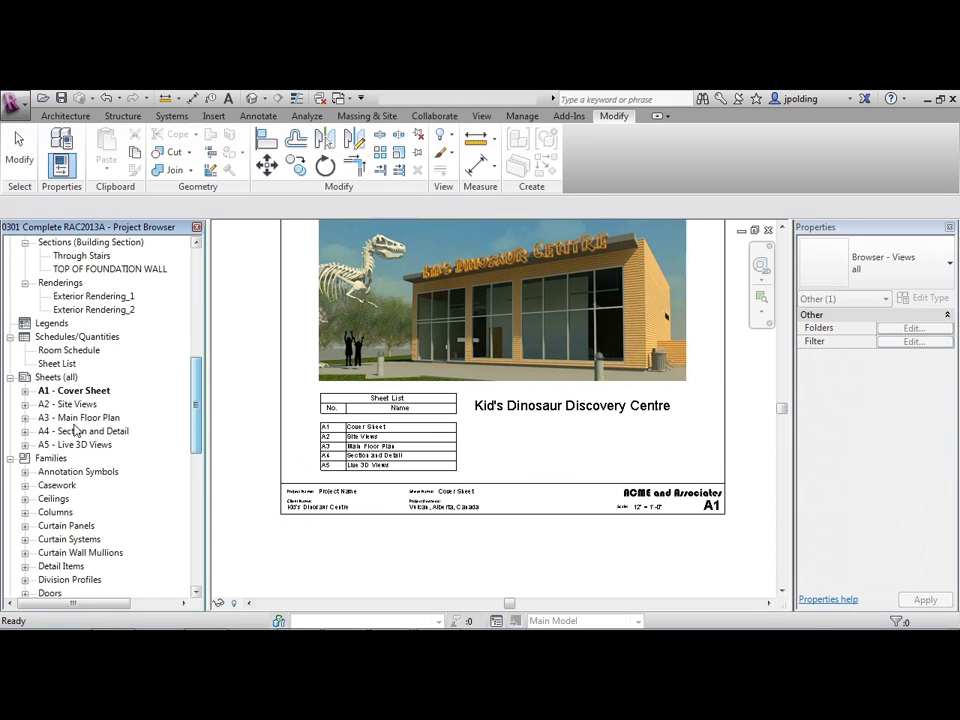
pyautogui.click(63, 404)
pyautogui.doubleClick(63, 404)
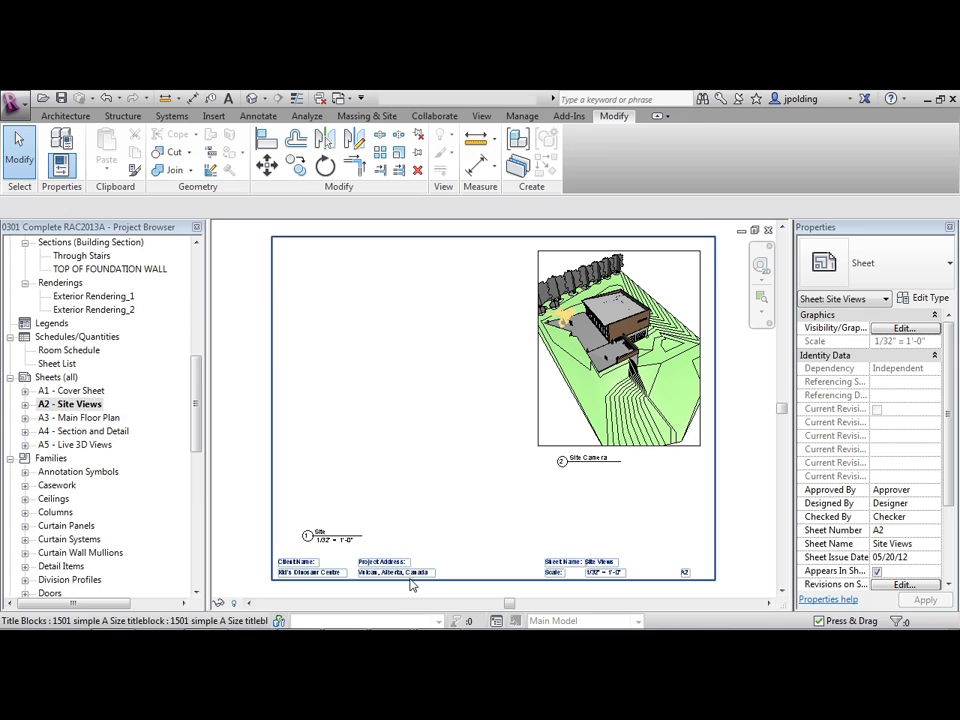
pyautogui.click(411, 580)
pyautogui.click(880, 262)
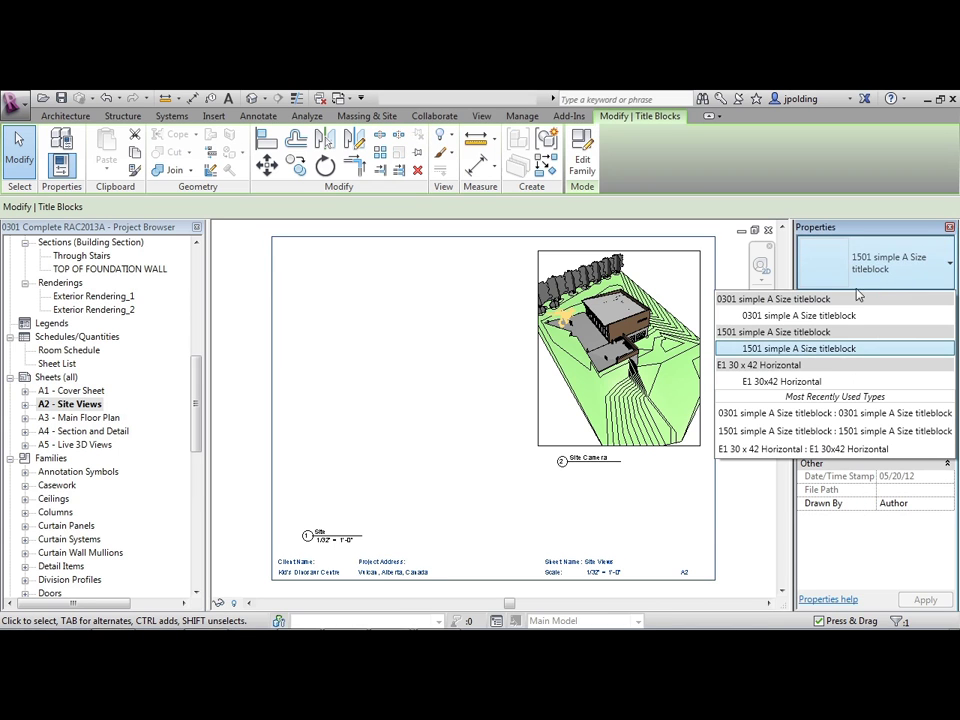
pyautogui.click(793, 317)
pyautogui.click(251, 510)
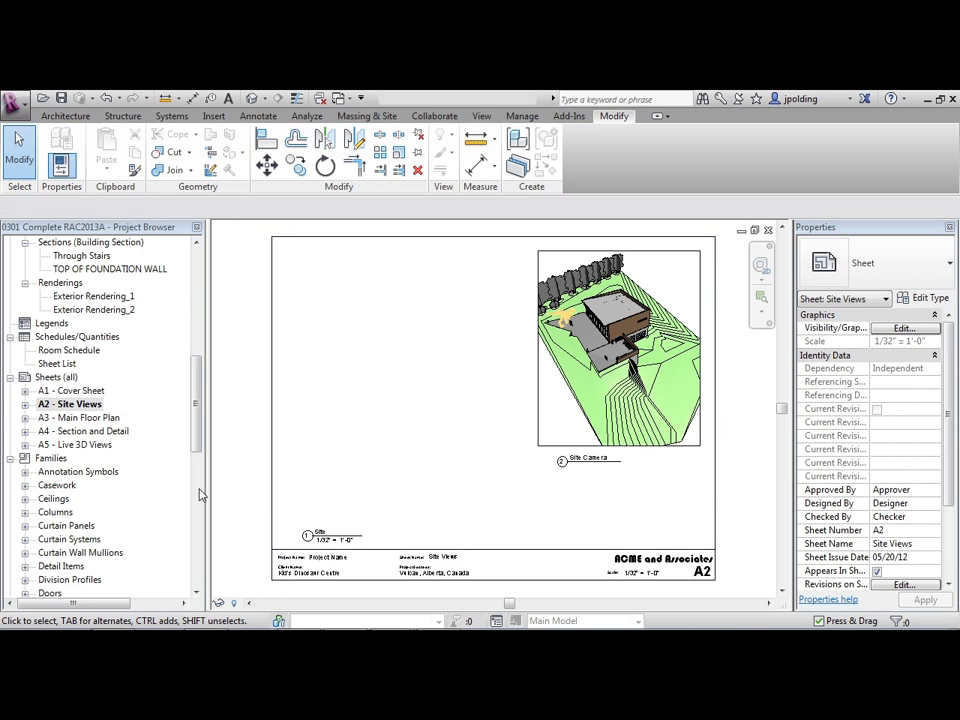
# - Open sheet A3 - Main Floor Plan and switch its title block to the 0301 simple A Size titleblock type
pyautogui.doubleClick(76, 418)
pyautogui.click(303, 580)
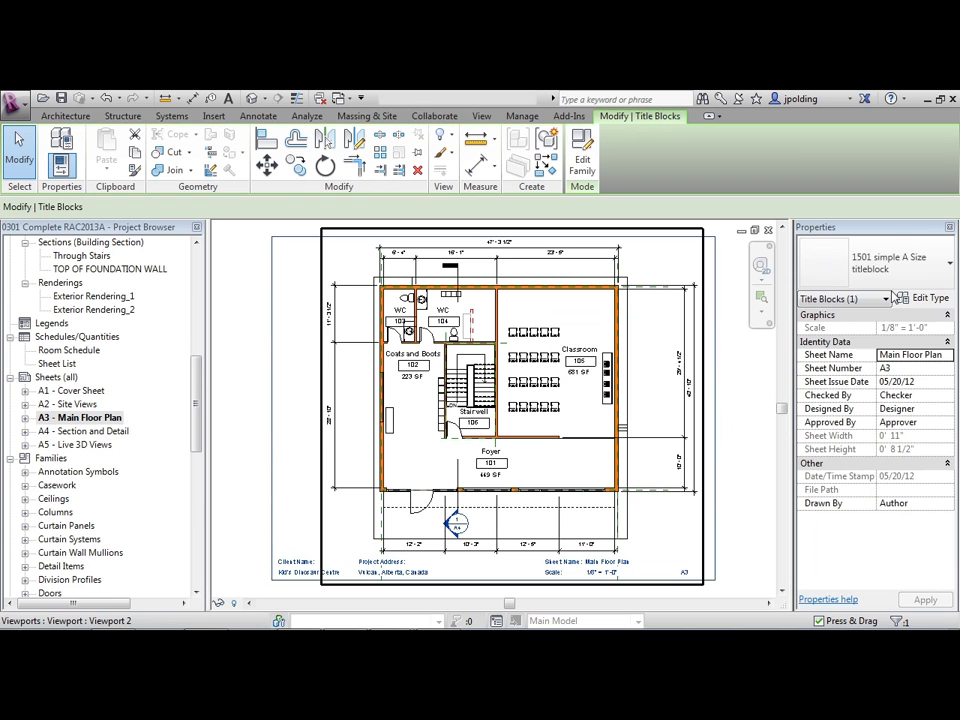
pyautogui.click(880, 262)
pyautogui.click(793, 371)
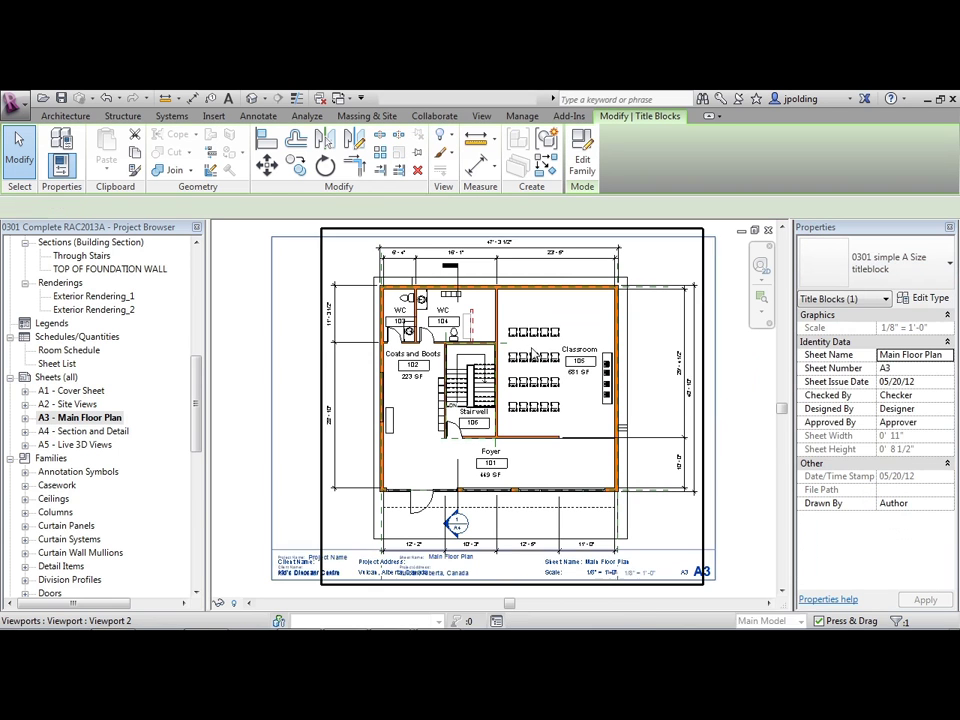
pyautogui.click(243, 458)
# - Open sheet A4 - Section and Detail and apply the 0301 simple A Size titleblock type to its title block
pyautogui.doubleClick(85, 431)
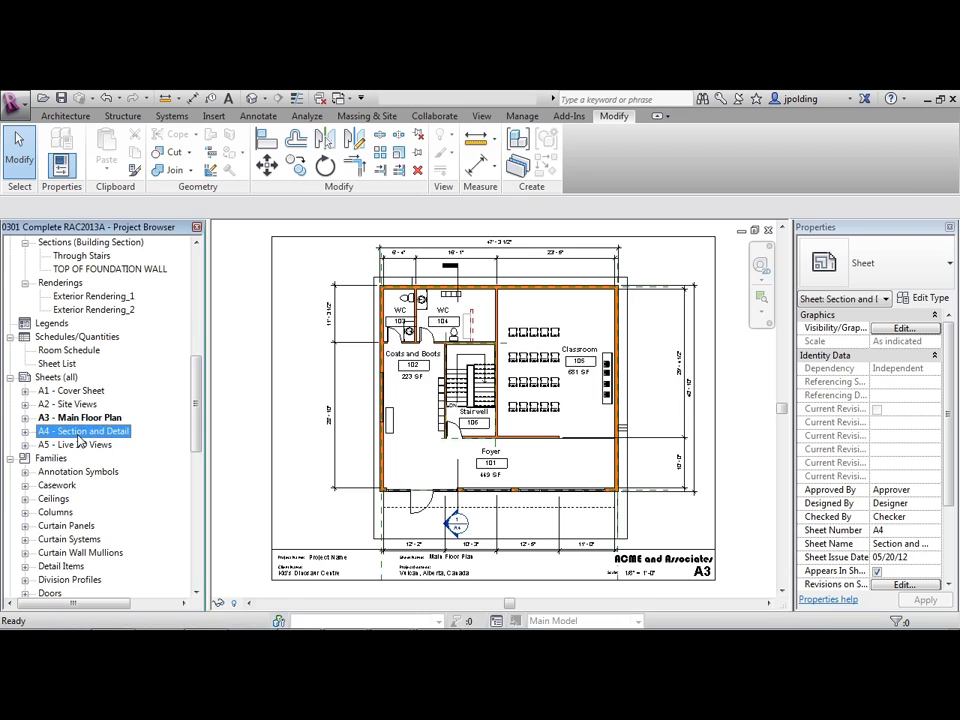
pyautogui.click(450, 512)
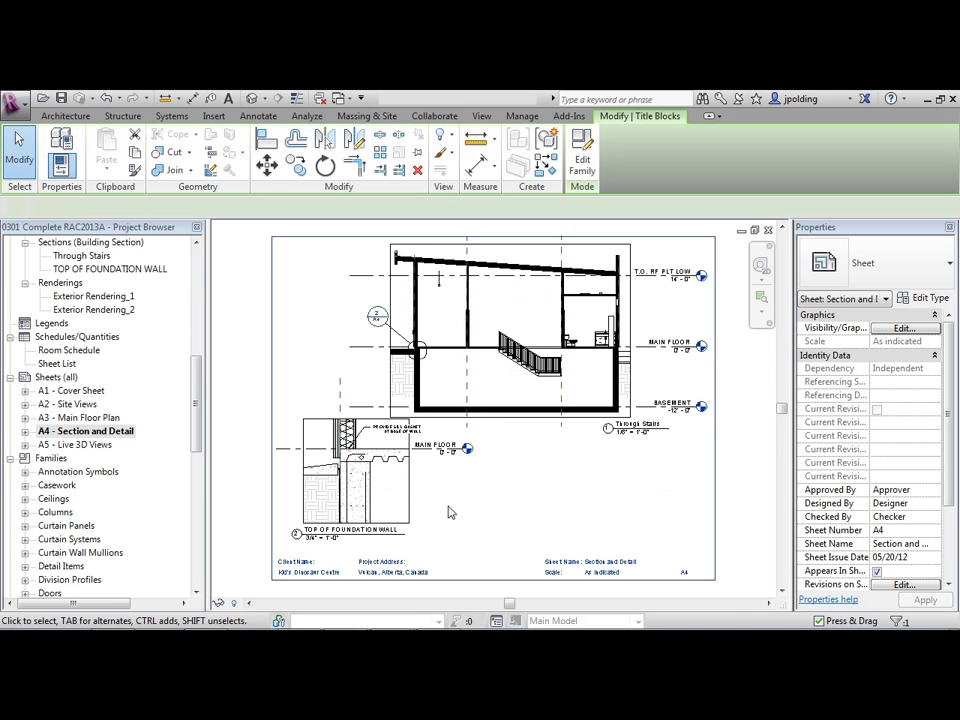
pyautogui.click(868, 279)
pyautogui.click(830, 313)
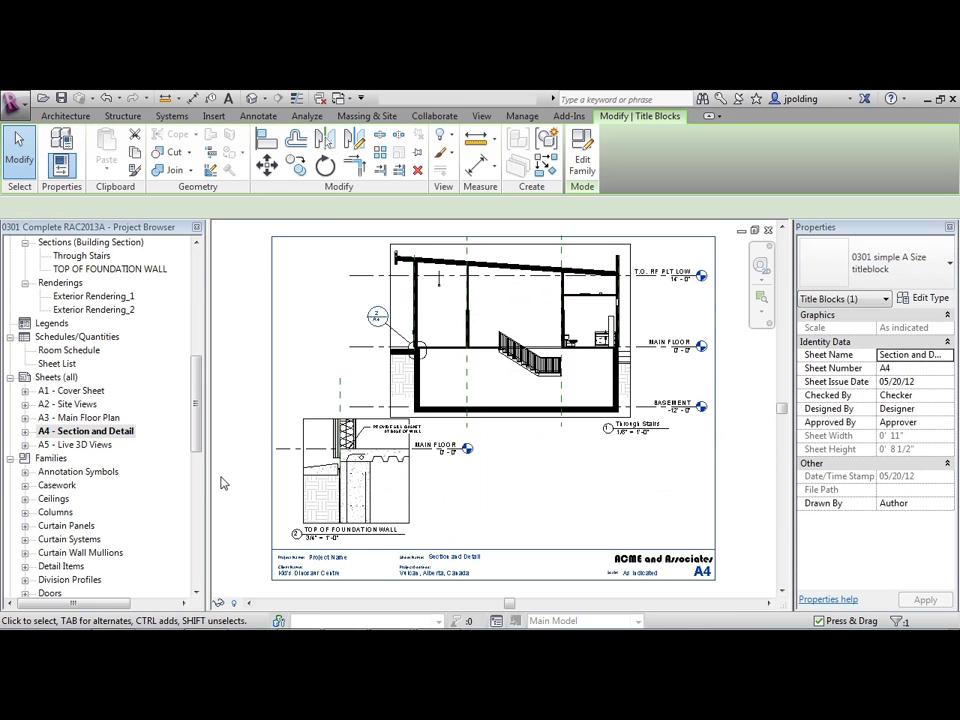
# - Open sheet A5 - Live 3D Views and replace its title block type with 0301 simple A Size titleblock
pyautogui.doubleClick(93, 446)
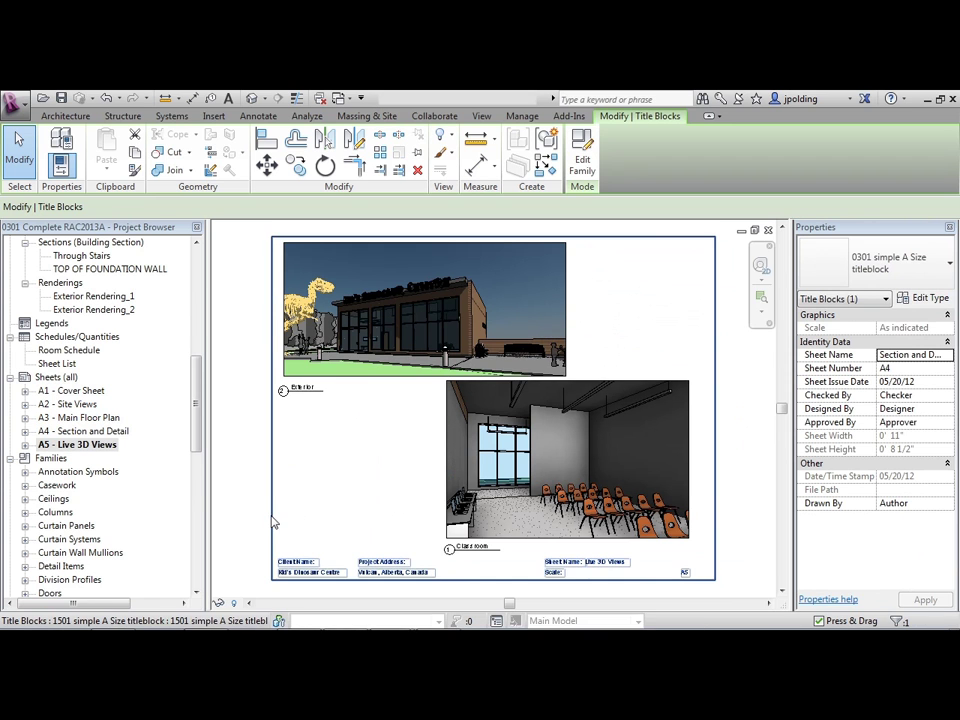
pyautogui.click(880, 262)
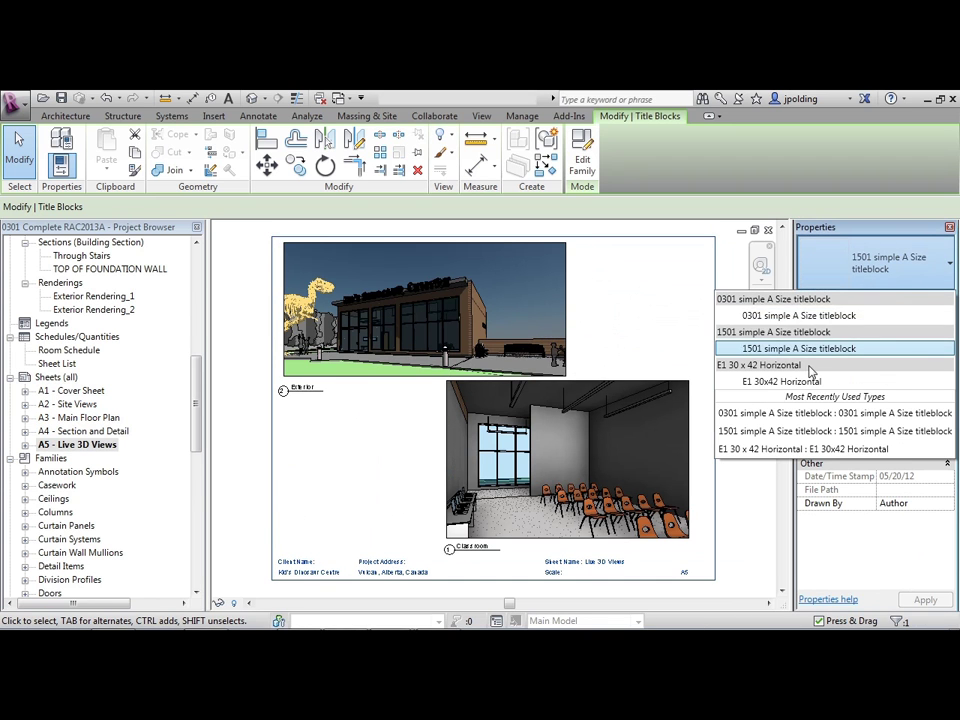
pyautogui.click(799, 315)
pyautogui.press('Escape')
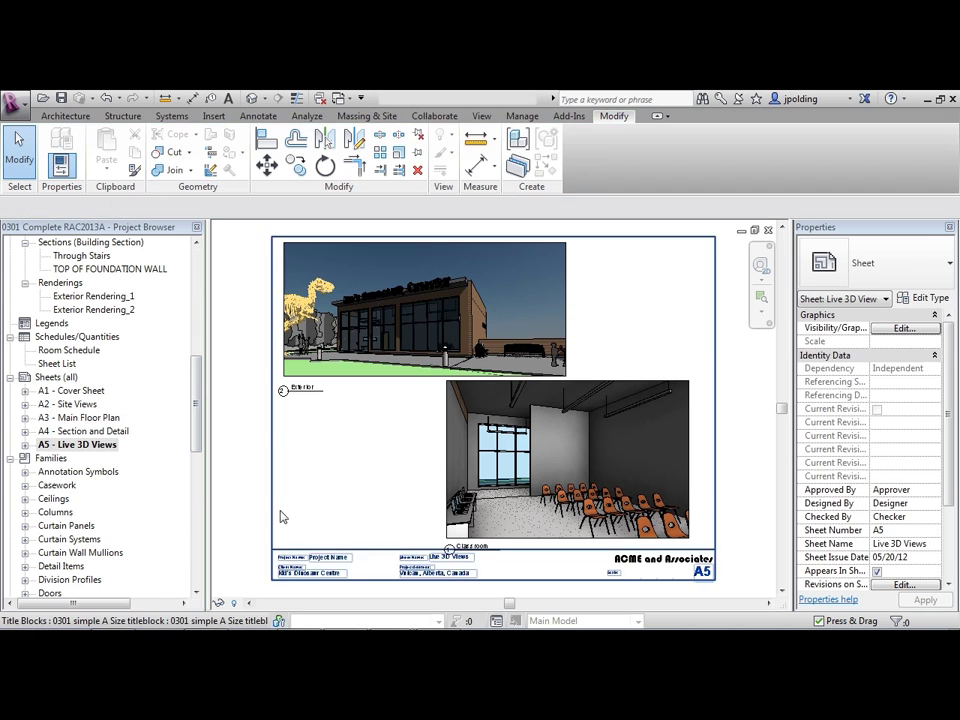
# - Close the title block family's window and return to the A4 - Section and Detail sheet
pyautogui.scroll(5, 318, 567)
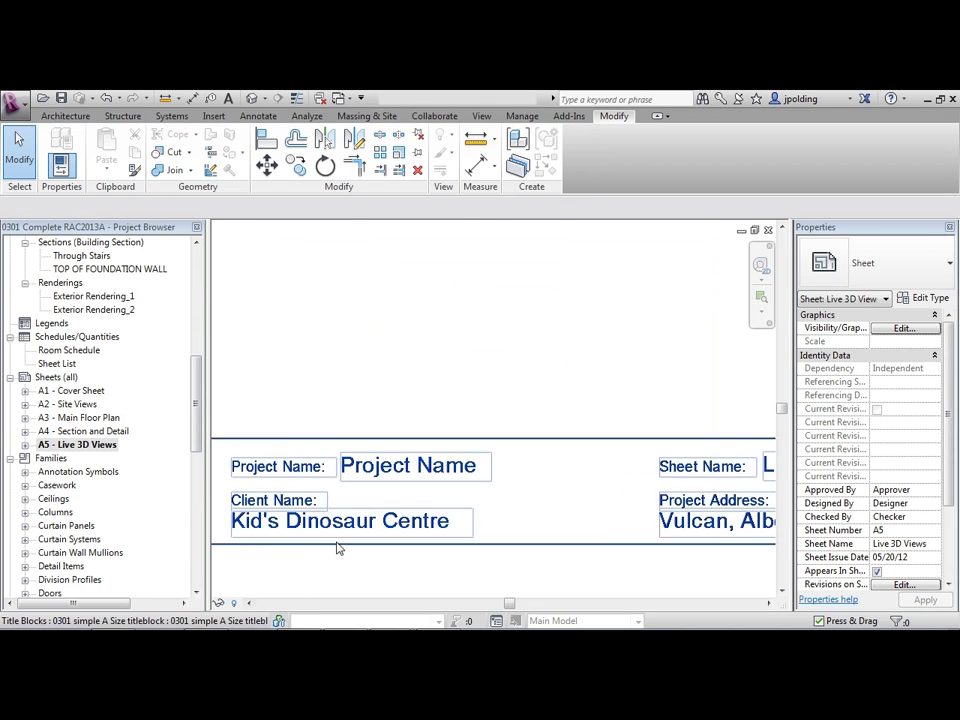
pyautogui.moveTo(336, 549); pyautogui.dragTo(375, 508, button='middle')
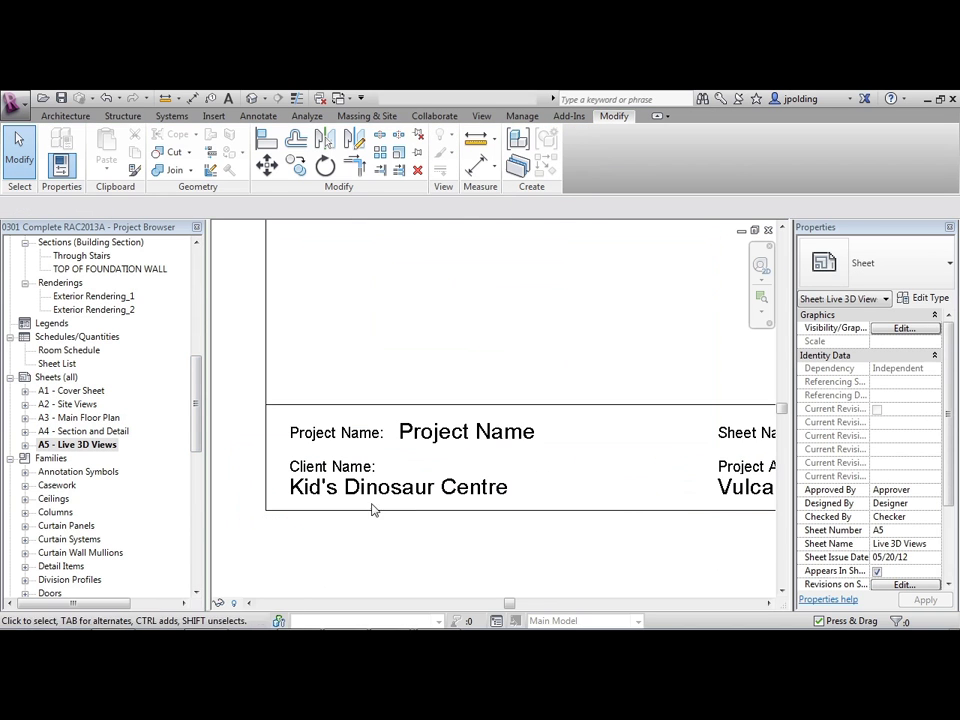
pyautogui.doubleClick(482, 492)
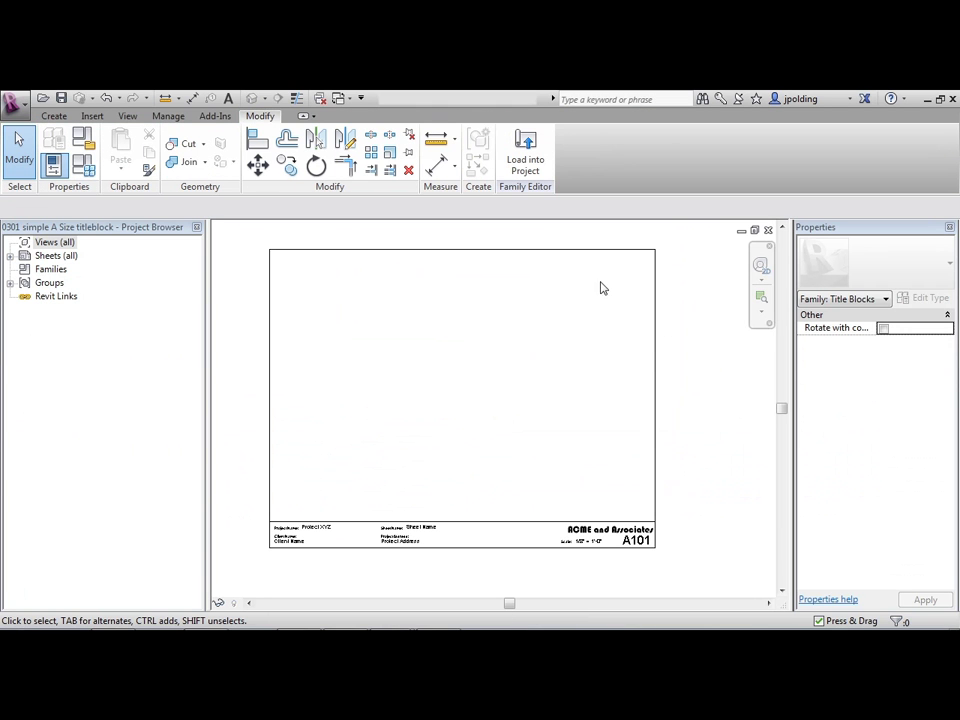
pyautogui.click(768, 230)
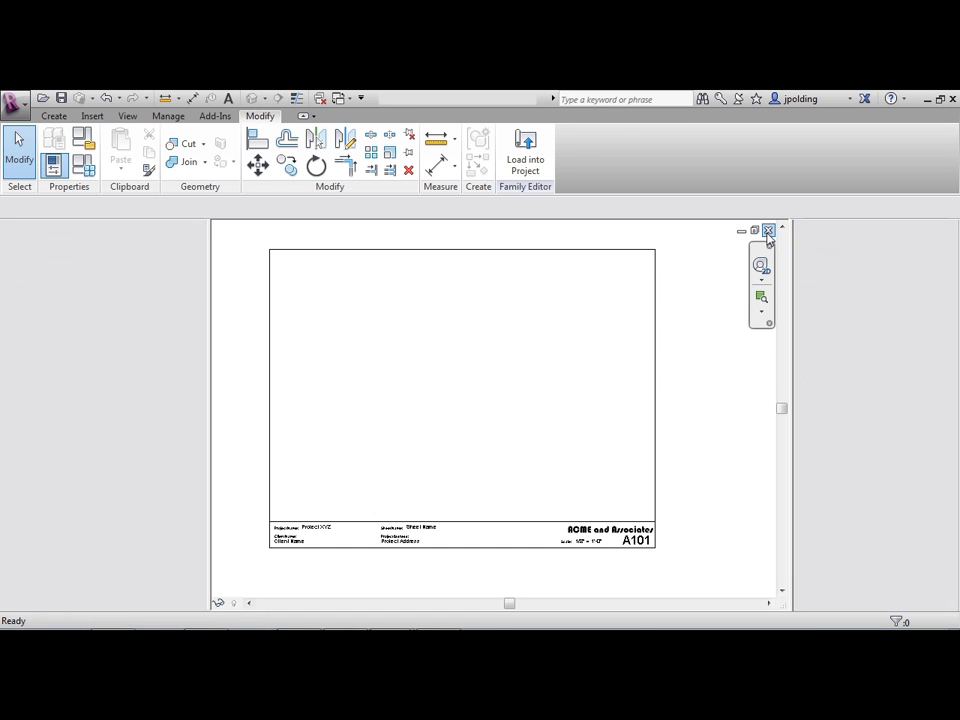
pyautogui.click(768, 232)
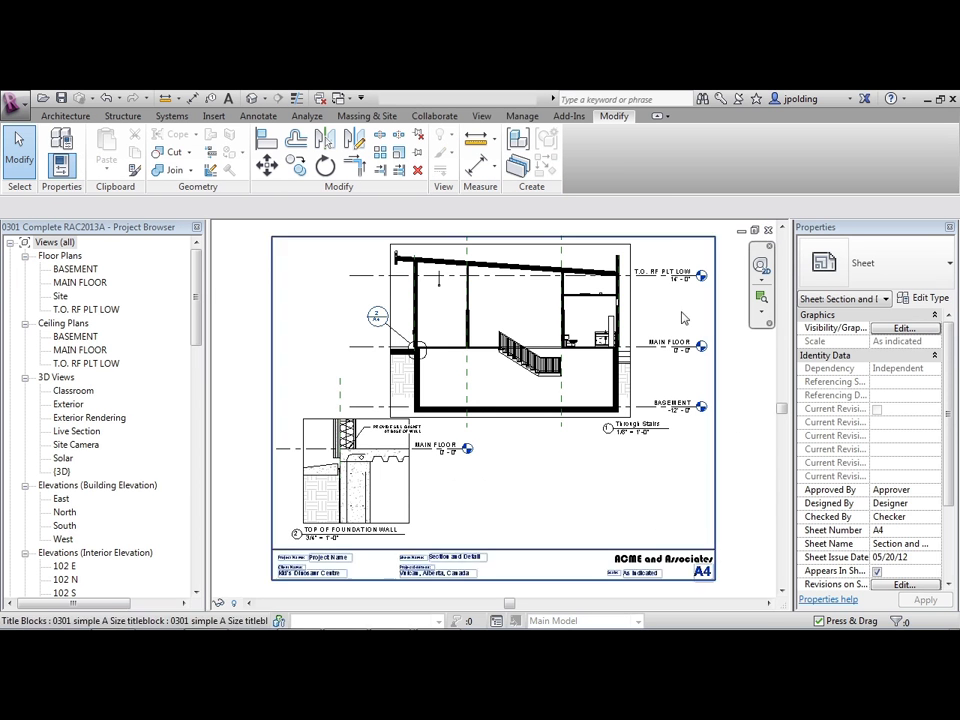
# - Copy the client name text into the project name on sheet A4's title block, making it "Kid's Dinosaur Centre"
pyautogui.moveTo(439, 510); pyautogui.dragTo(456, 473, button='middle')
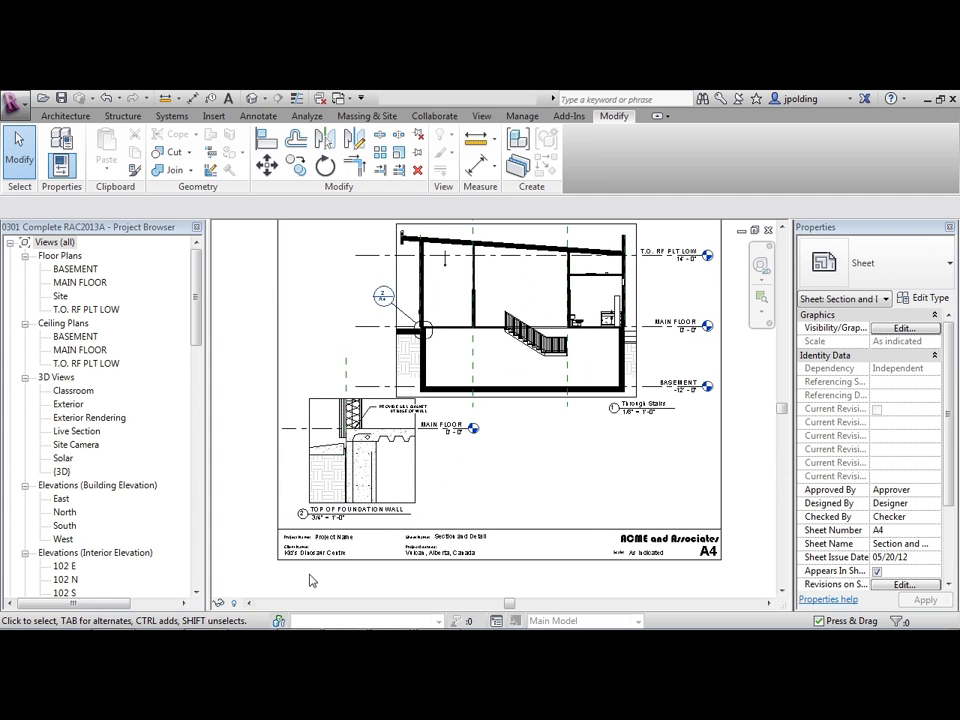
pyautogui.scroll(4, 310, 580)
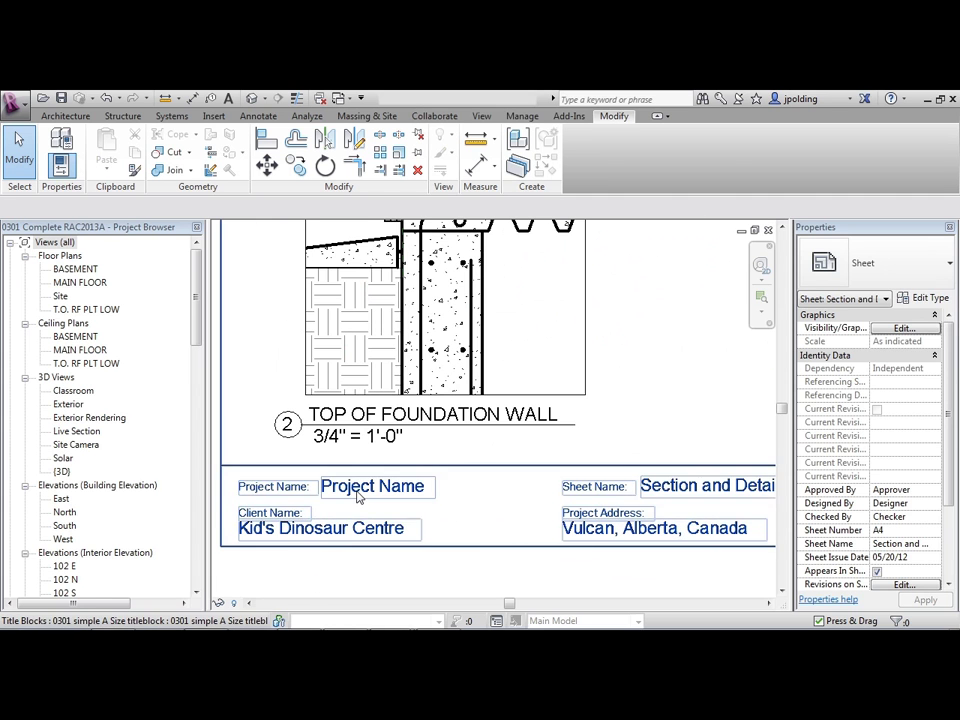
pyautogui.click(357, 494)
pyautogui.click(362, 490)
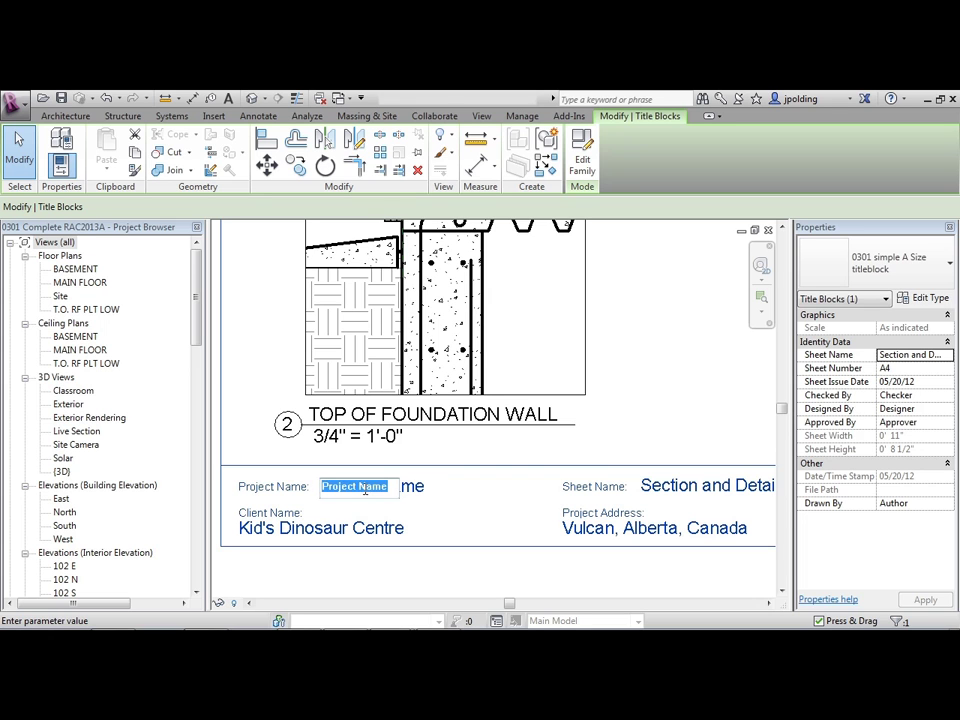
pyautogui.click(330, 532)
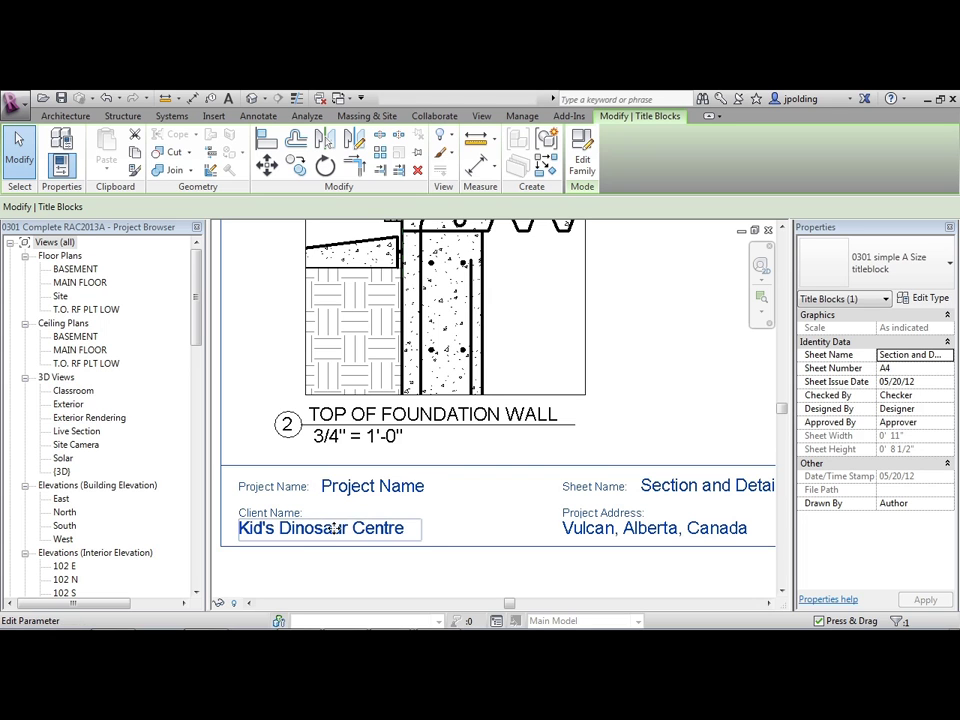
pyautogui.moveTo(356, 535); pyautogui.dragTo(285, 530)
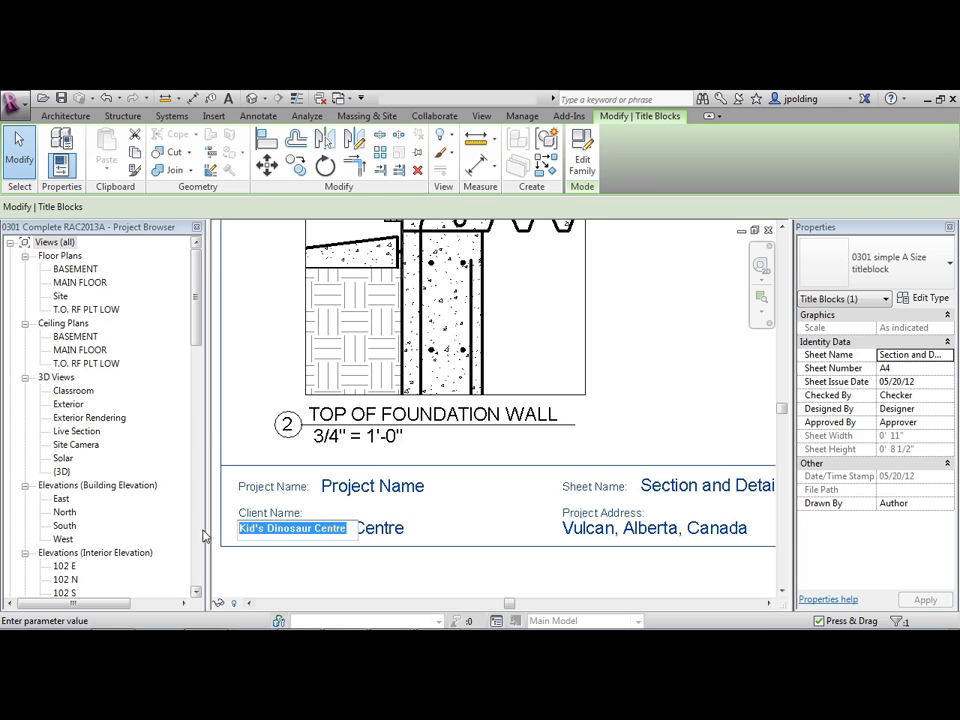
pyautogui.click(370, 490)
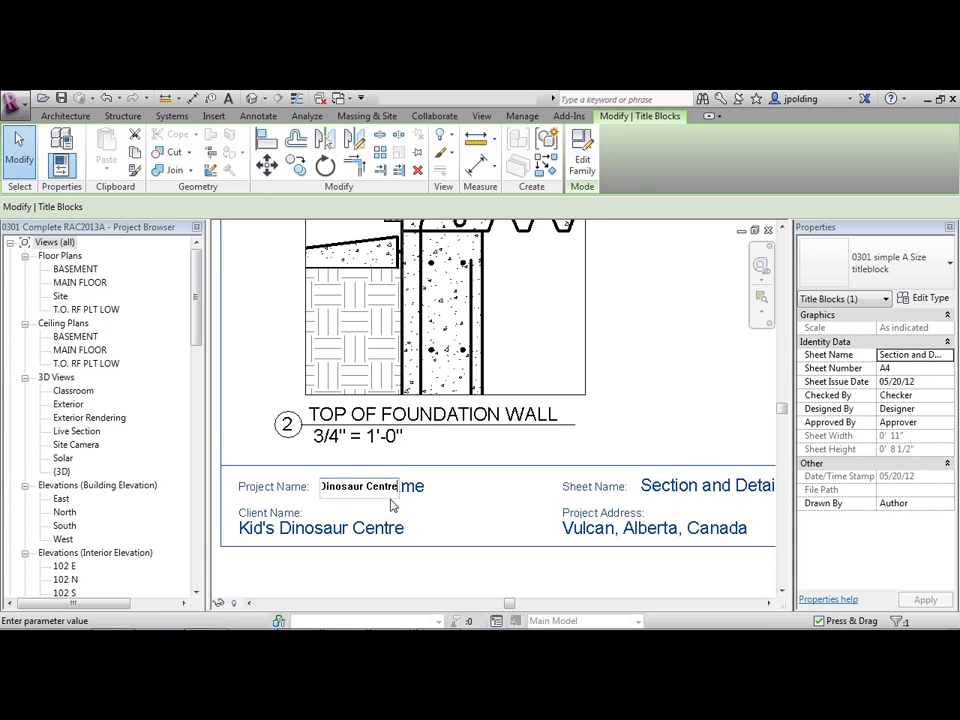
pyautogui.click(396, 562)
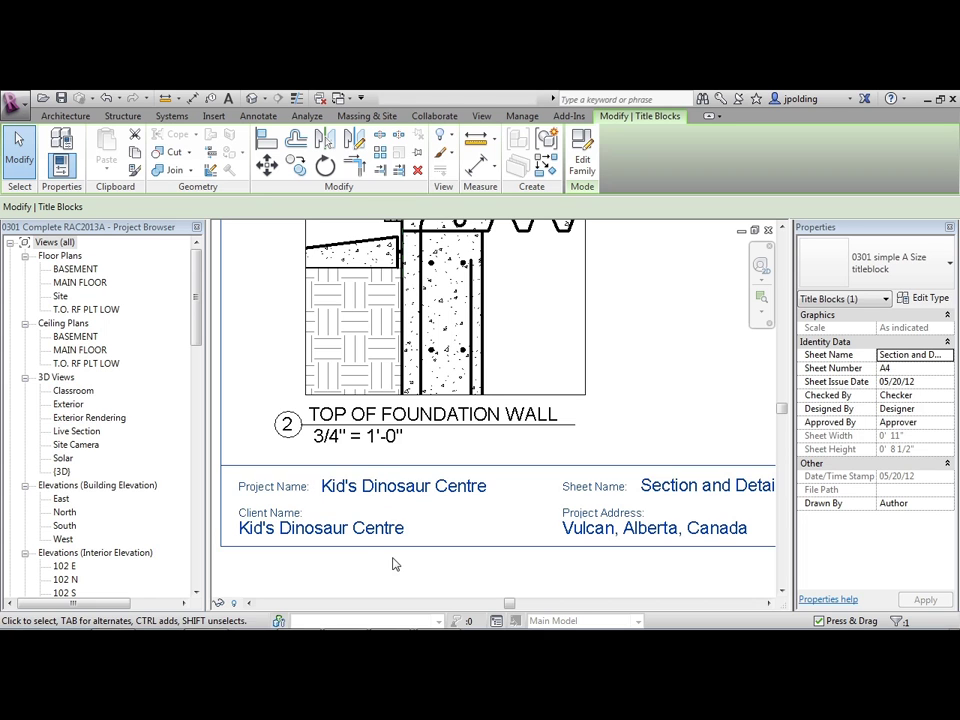
# - Set the client name in sheet A4's title block to "Museum of Alberta"
pyautogui.click(338, 534)
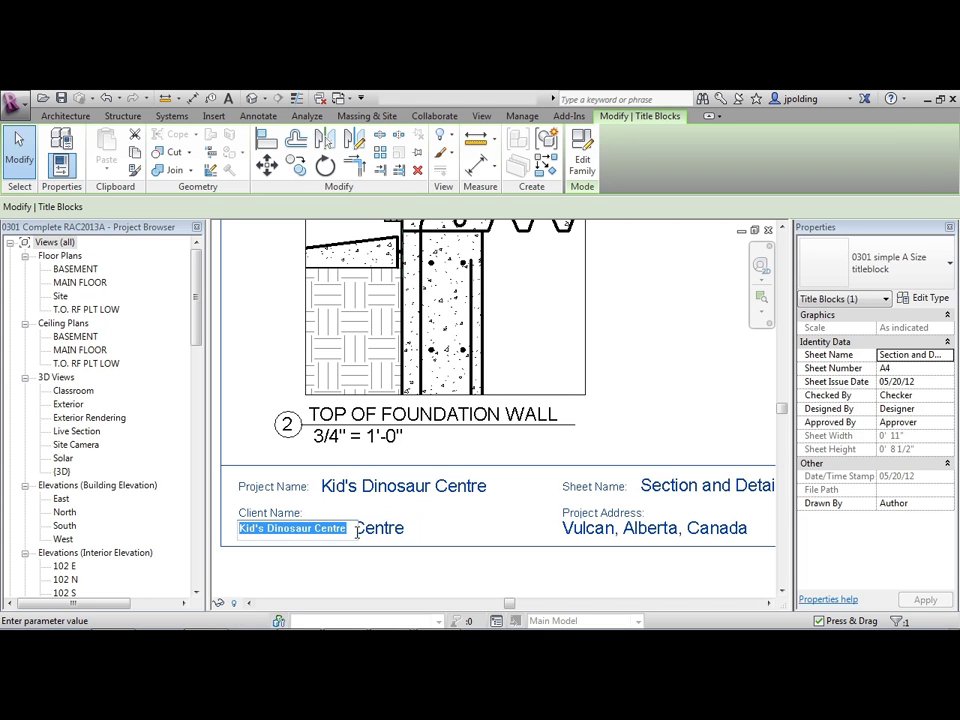
pyautogui.write('Museum of Alberta')
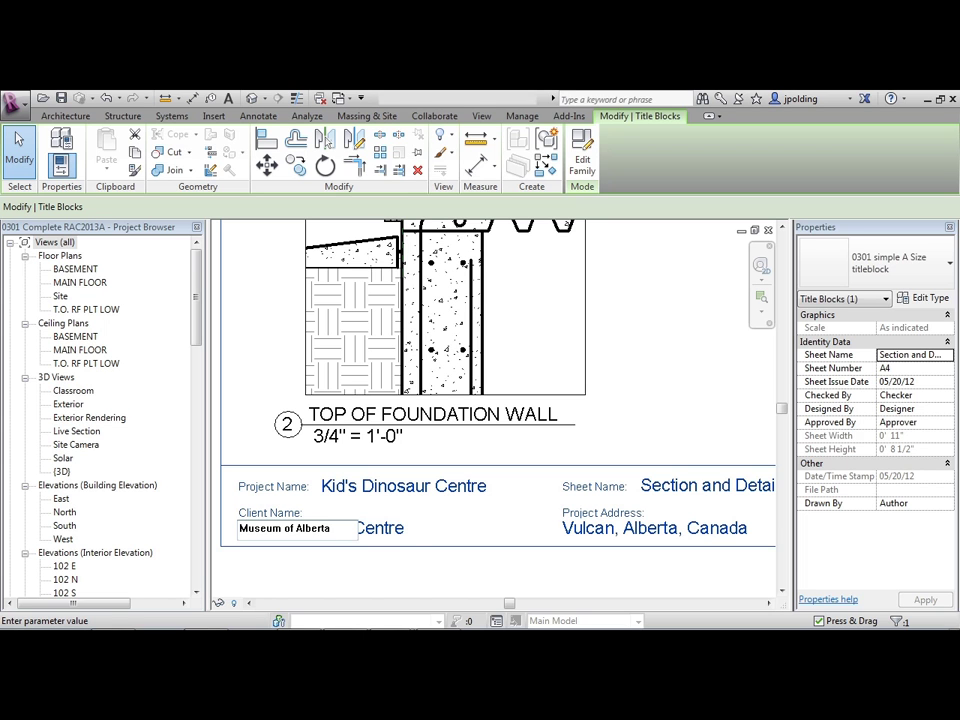
pyautogui.click(380, 571)
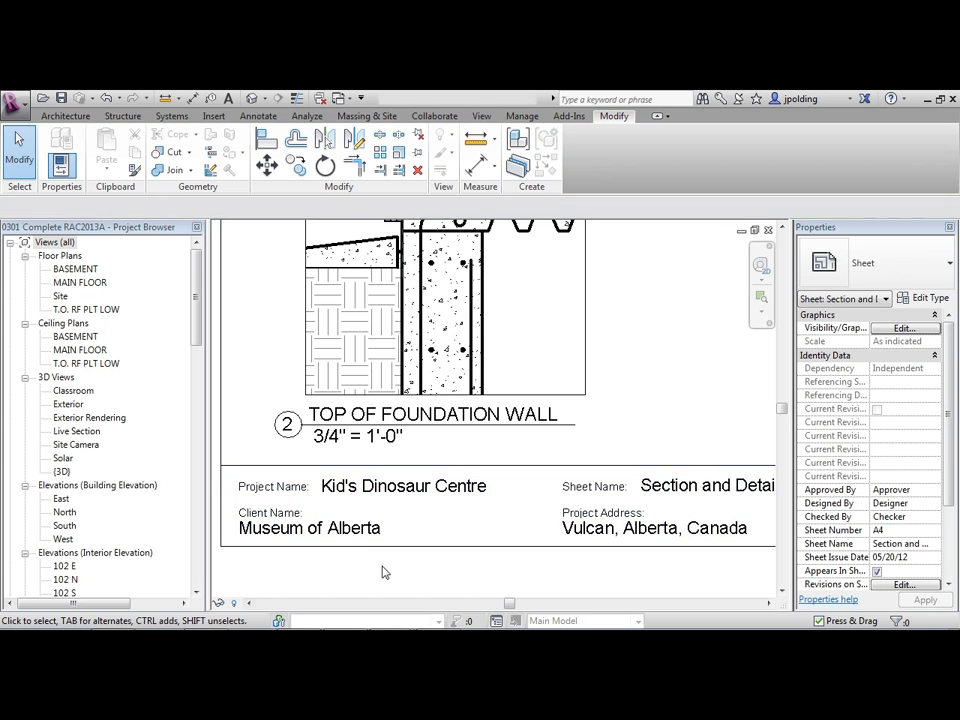
# - Examine the project and client names in the title blocks of the A3, A2 and A1 sheets
pyautogui.scroll(-3, 381, 570)
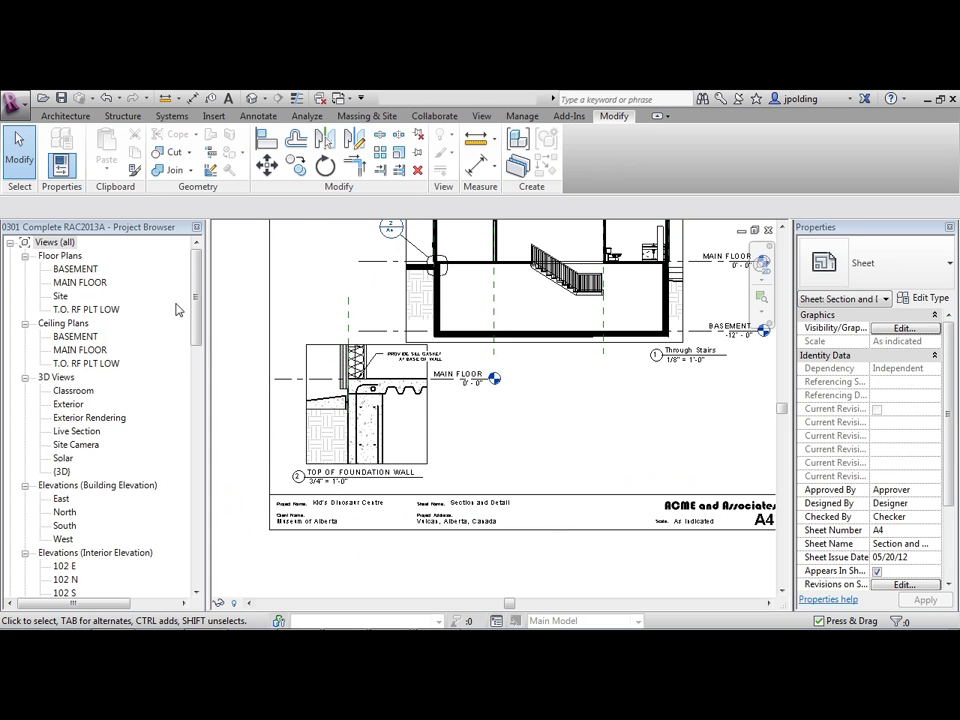
pyautogui.moveTo(195, 322); pyautogui.dragTo(195, 412)
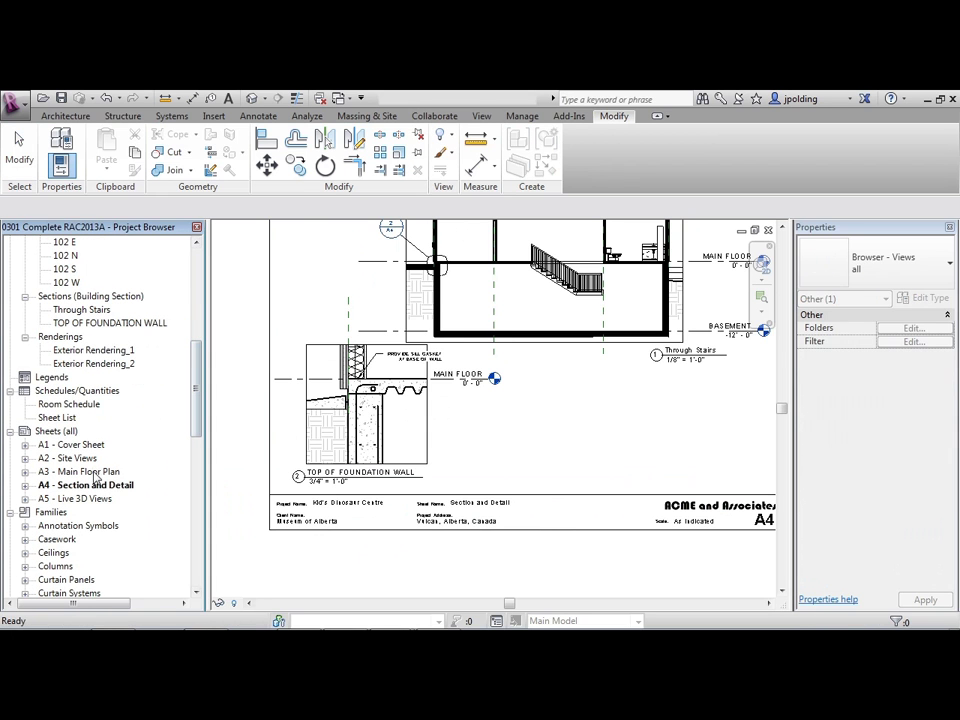
pyautogui.doubleClick(90, 471)
pyautogui.scroll(5, 328, 575)
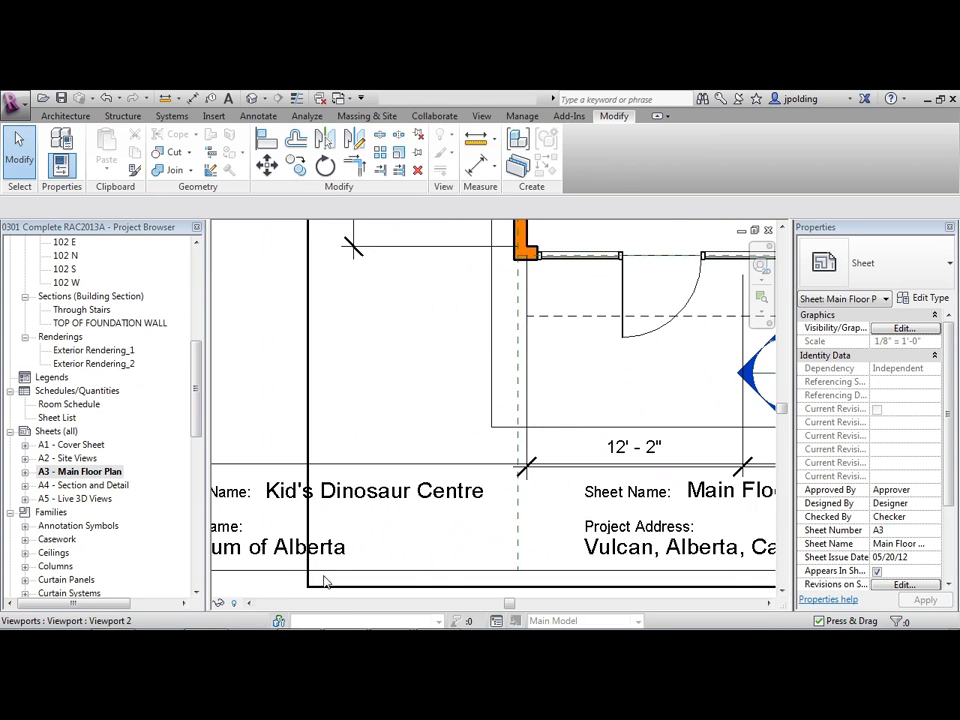
pyautogui.moveTo(316, 537); pyautogui.dragTo(436, 513, button='middle')
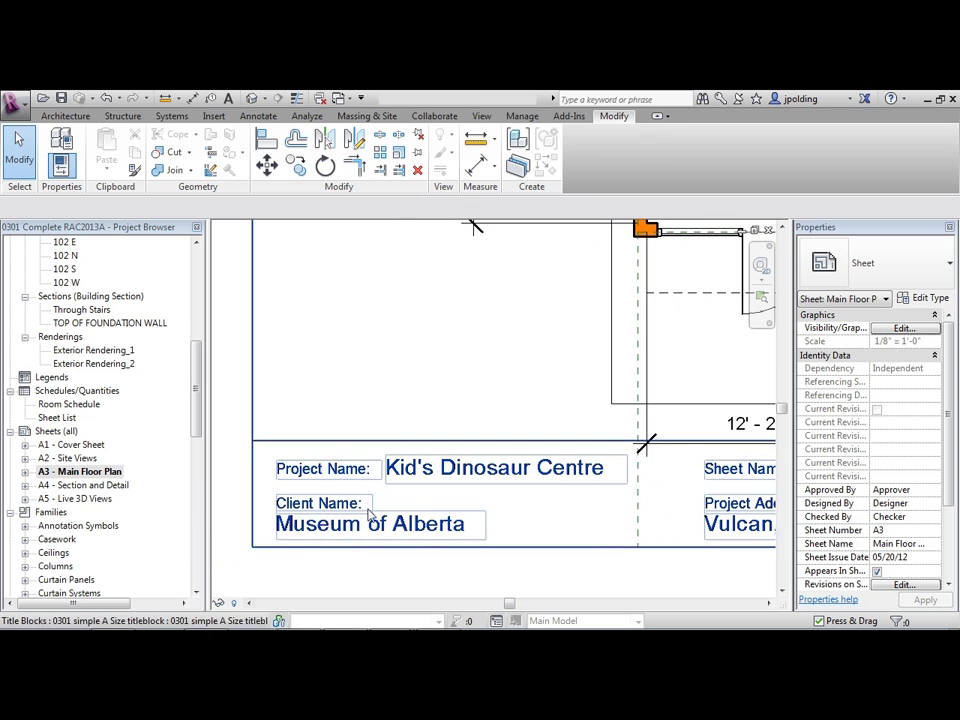
pyautogui.doubleClick(74, 458)
pyautogui.scroll(4, 371, 594)
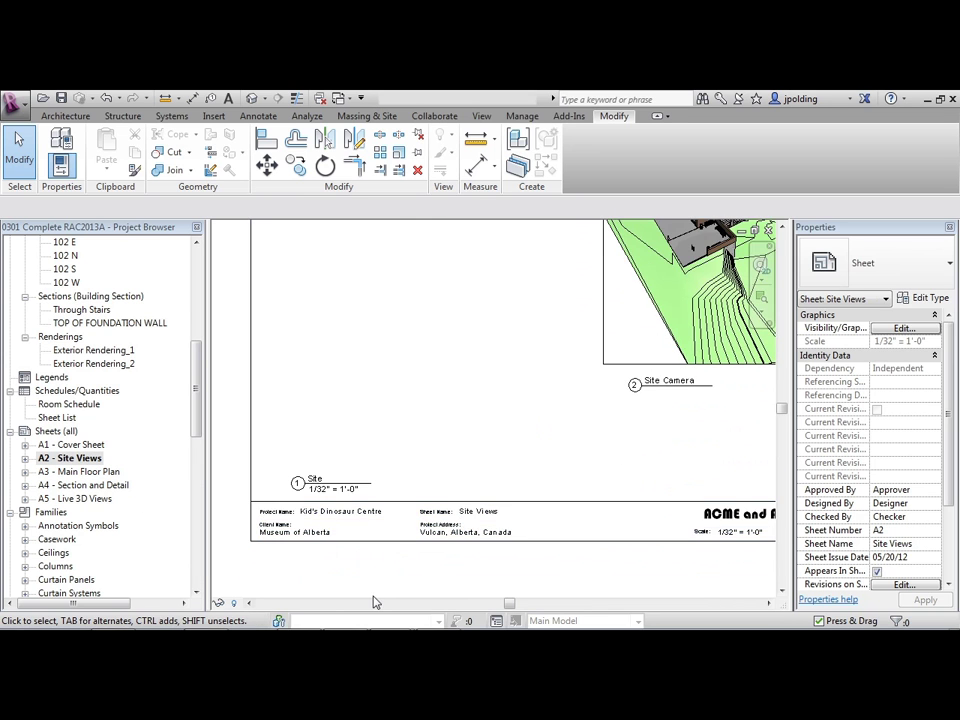
pyautogui.scroll(-4, 326, 596)
pyautogui.doubleClick(74, 444)
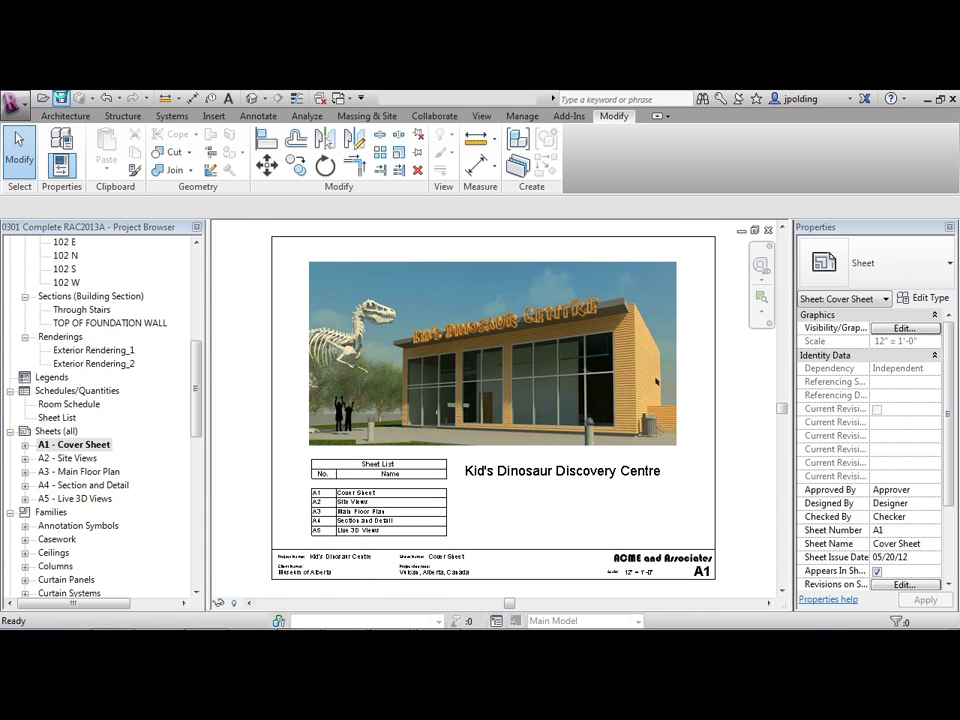
# - Save and close the 0301 Complete RAC2013A project
pyautogui.click(15, 103)
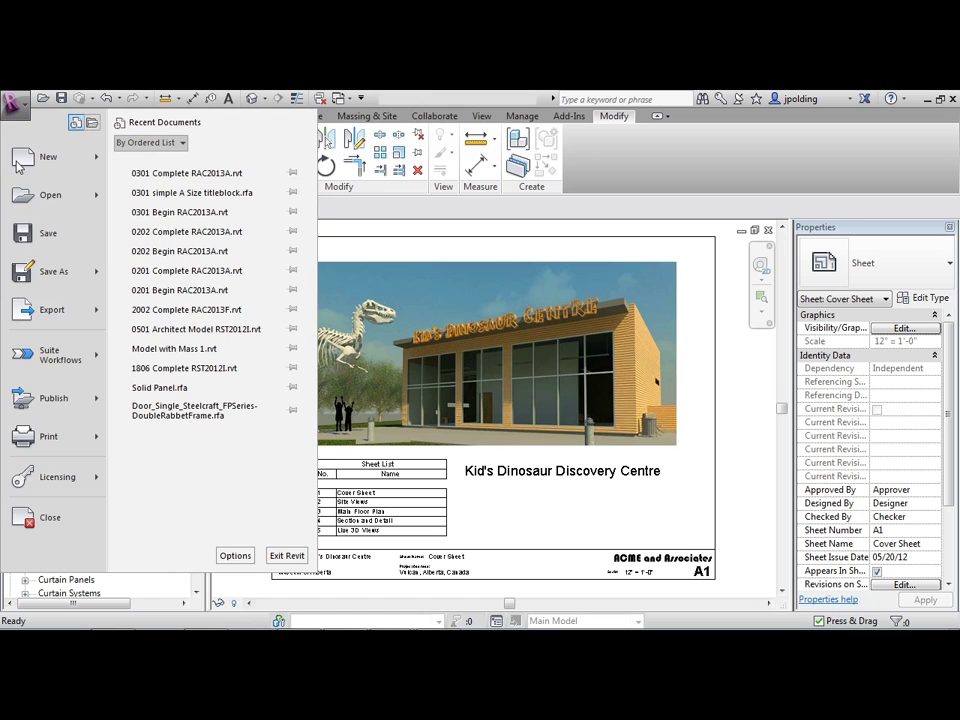
pyautogui.click(66, 524)
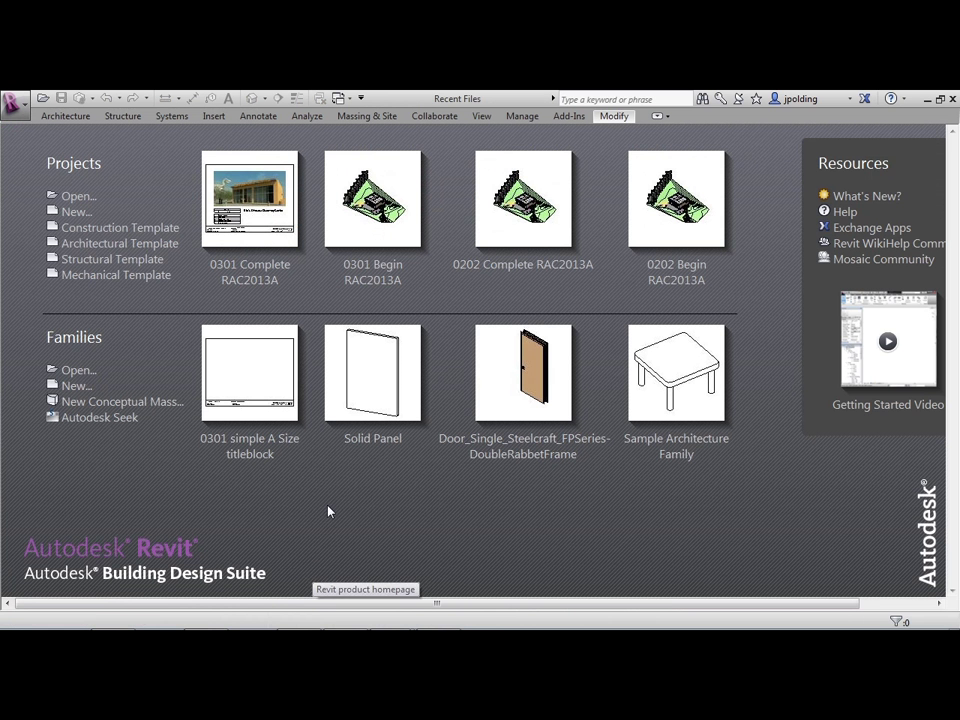